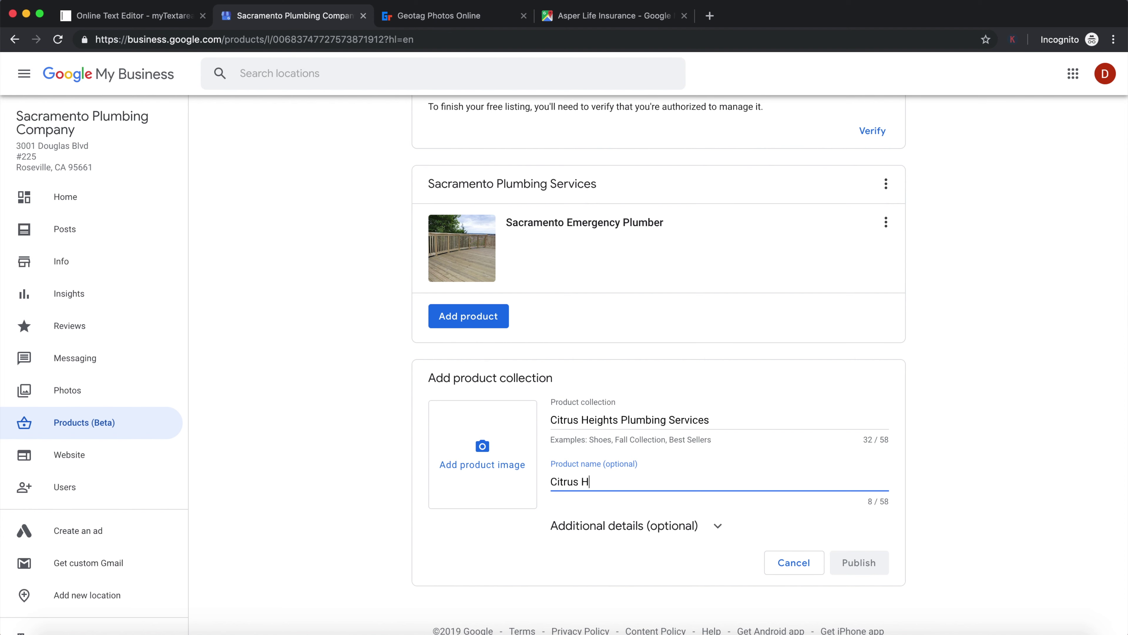
pyautogui.write('ergency Plumber')
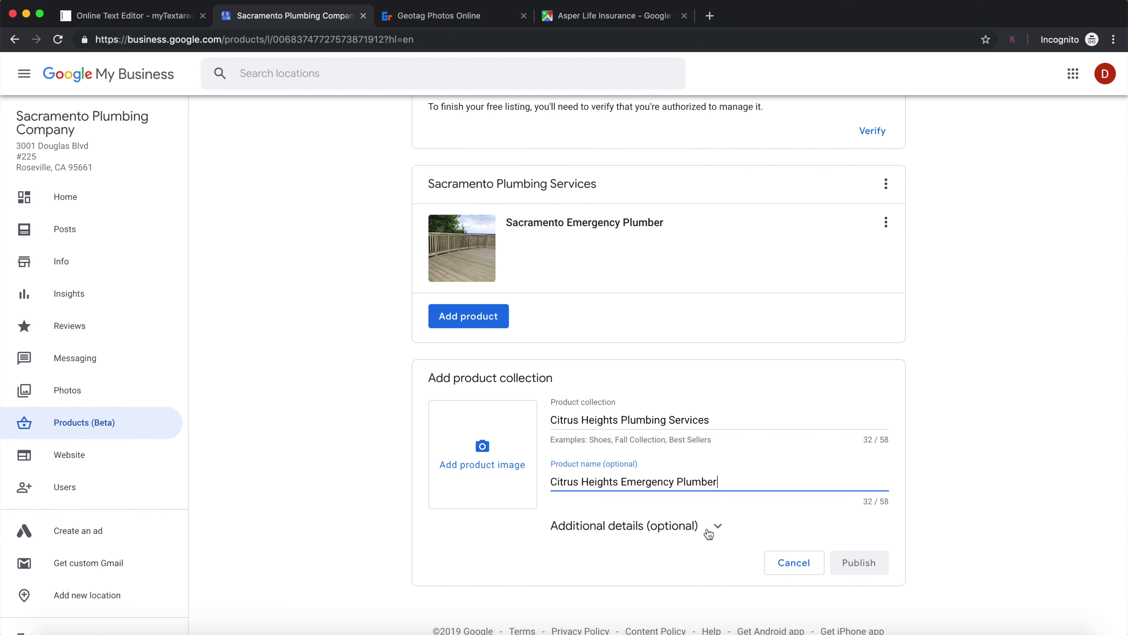
pyautogui.click(716, 526)
pyautogui.scroll(-3, 555, 422)
pyautogui.scroll(3, 601, 428)
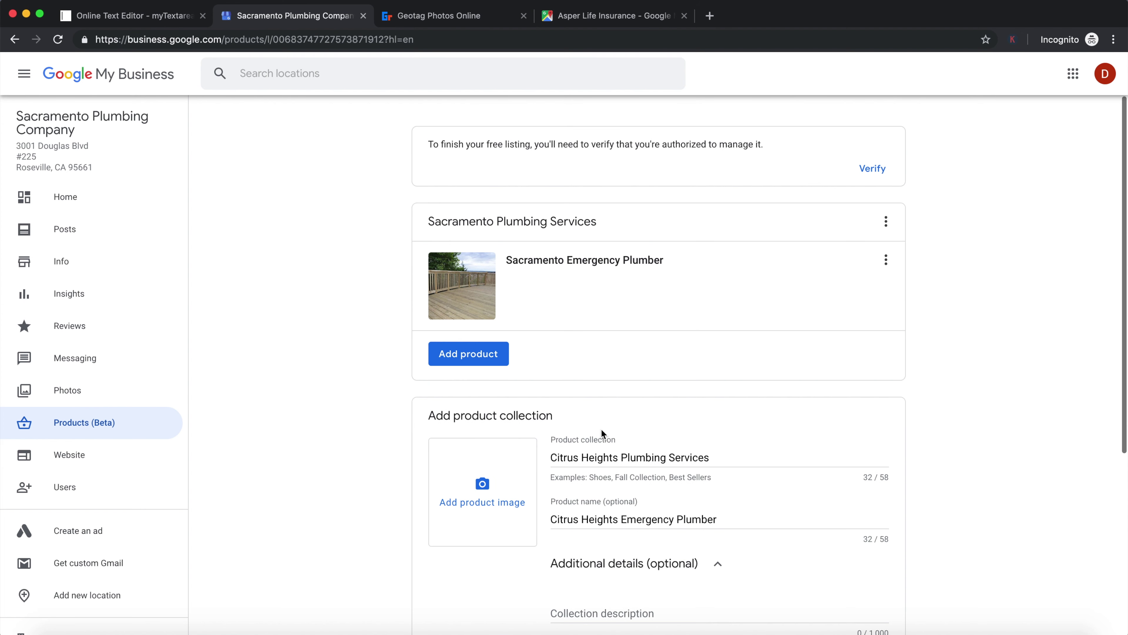
pyautogui.scroll(-6, 601, 429)
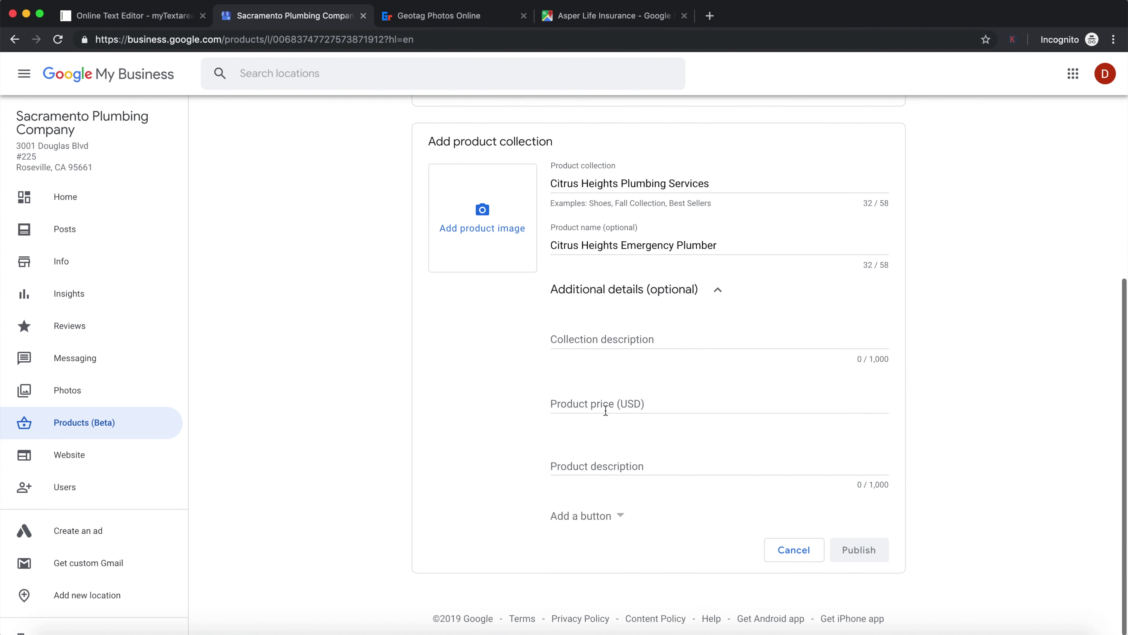
pyautogui.click(794, 550)
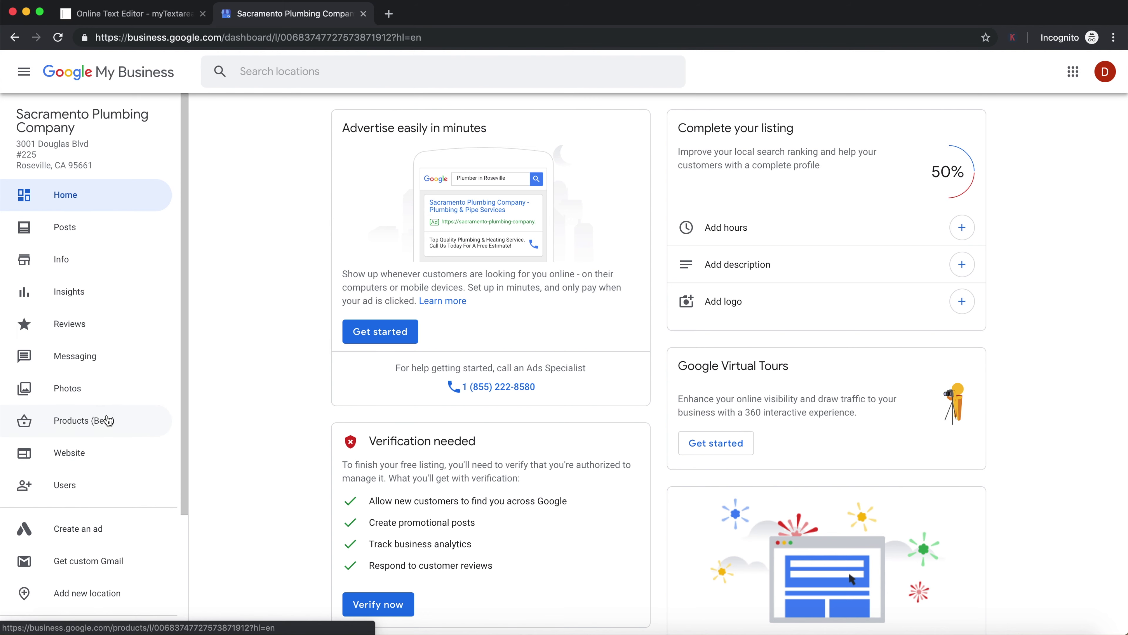
# Open the listing's Photos section and examine its Overview, Product, Team and Exterior photo categories
pyautogui.click(108, 394)
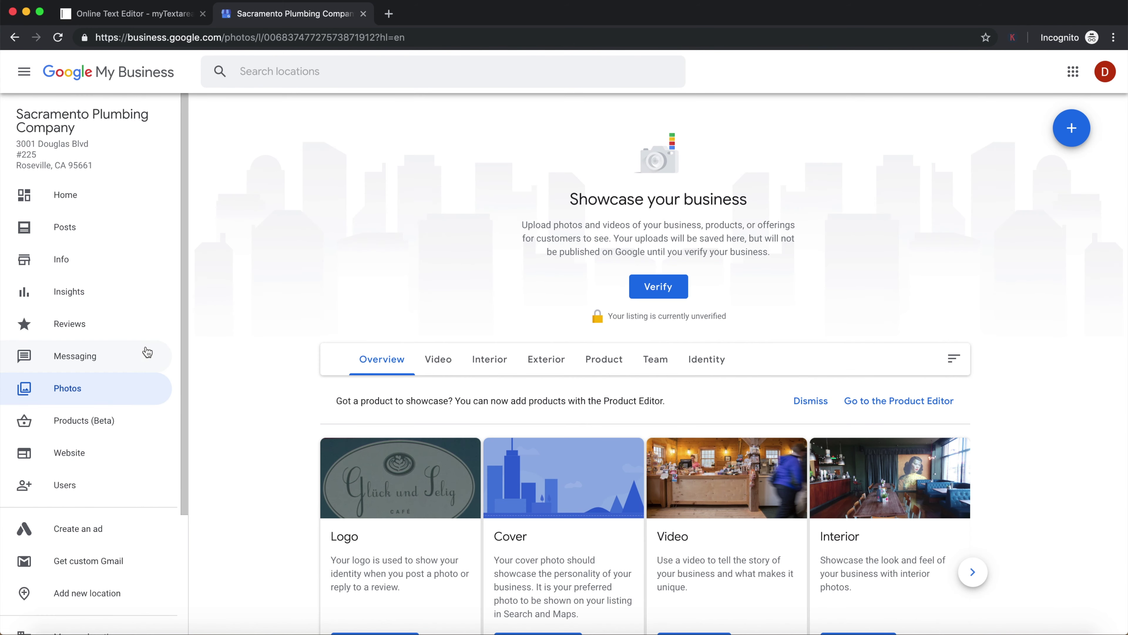
pyautogui.scroll(-2, 222, 343)
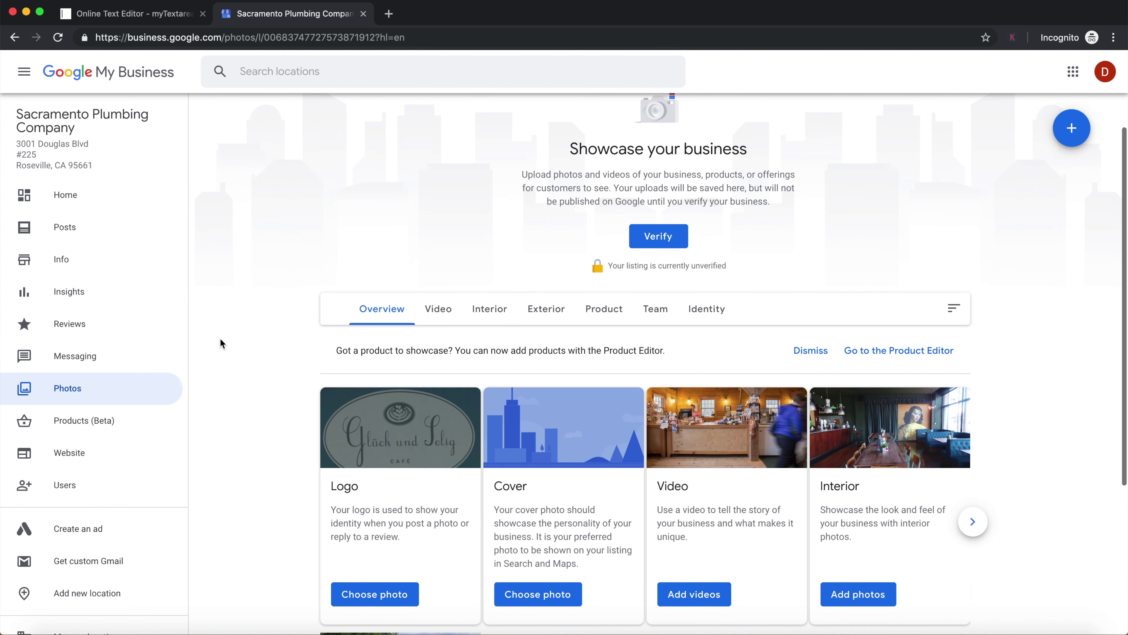
pyautogui.scroll(2, 221, 344)
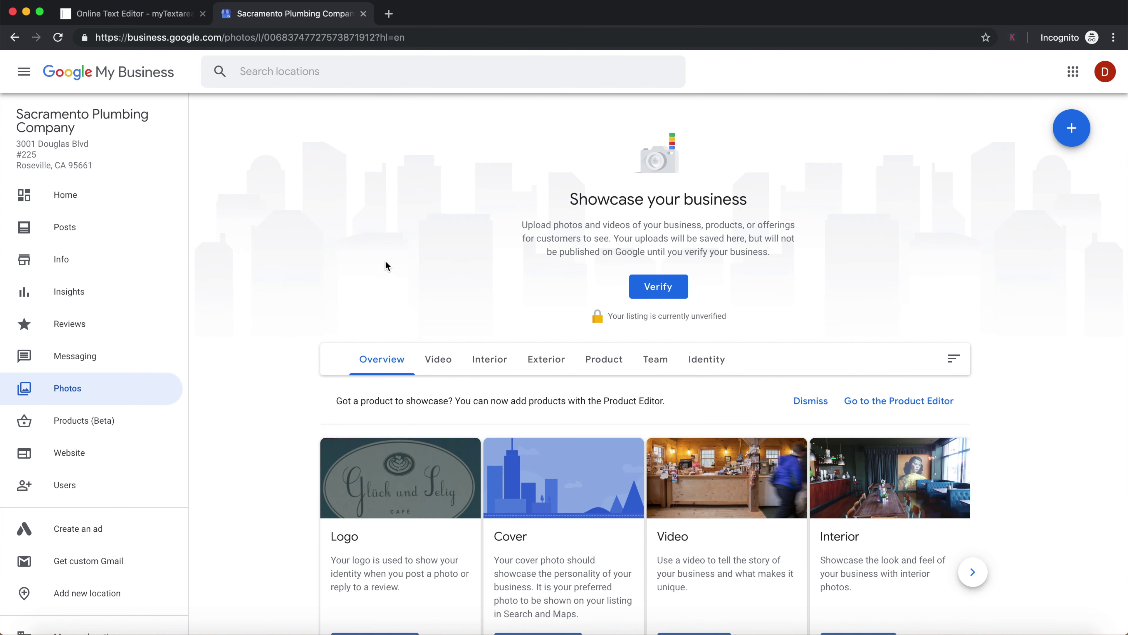
pyautogui.scroll(-8, 386, 262)
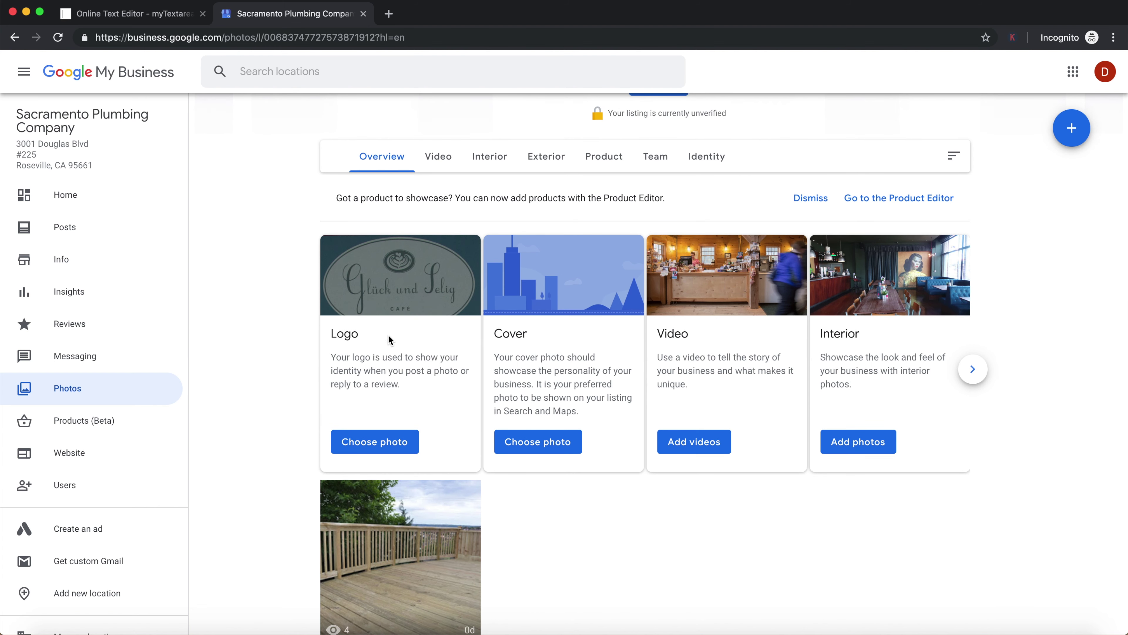
pyautogui.scroll(4, 389, 340)
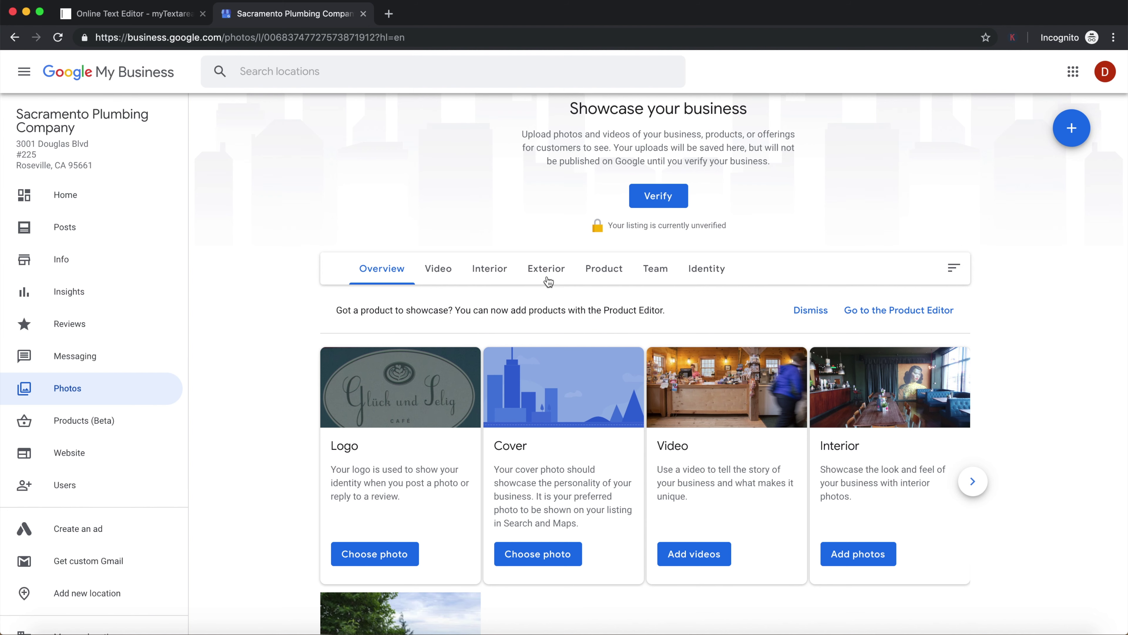
pyautogui.click(622, 280)
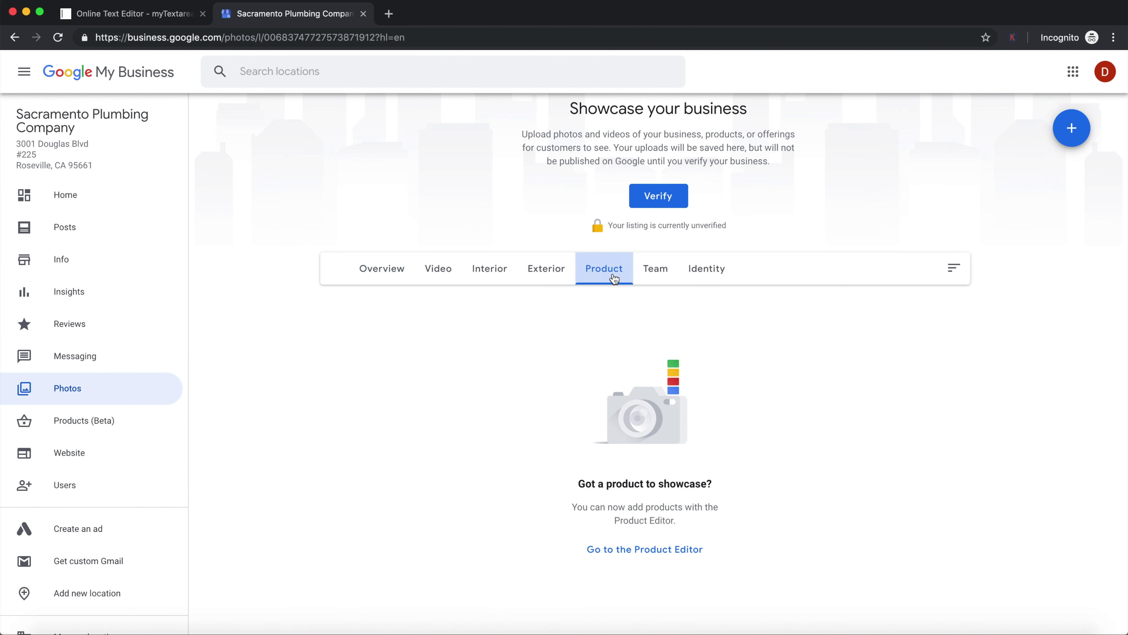
pyautogui.click(657, 279)
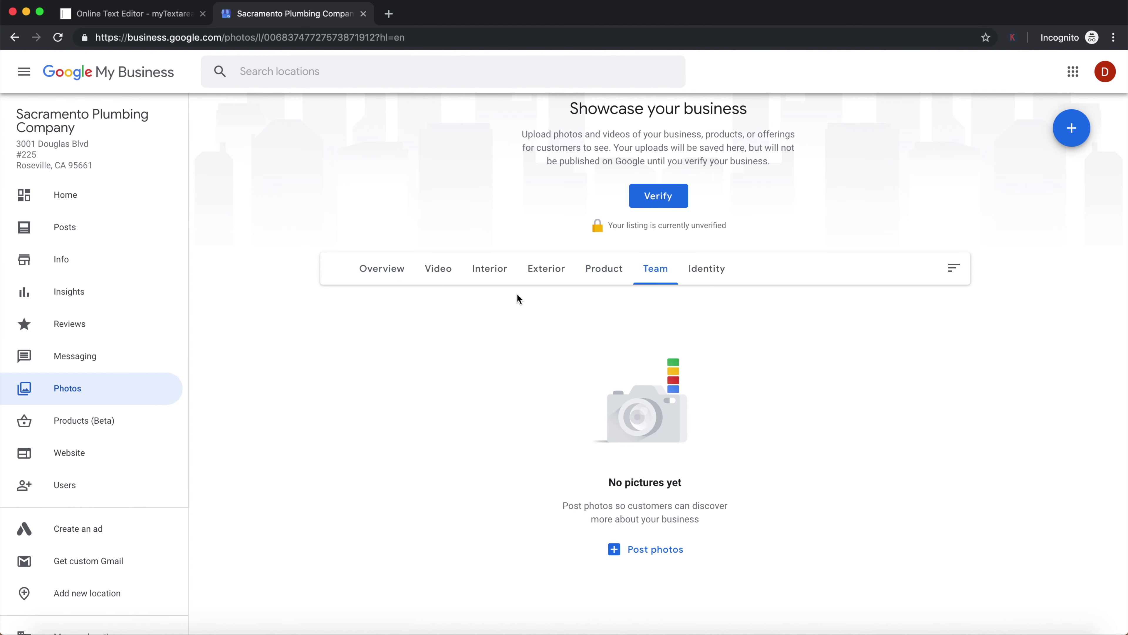
pyautogui.click(538, 274)
pyautogui.click(393, 273)
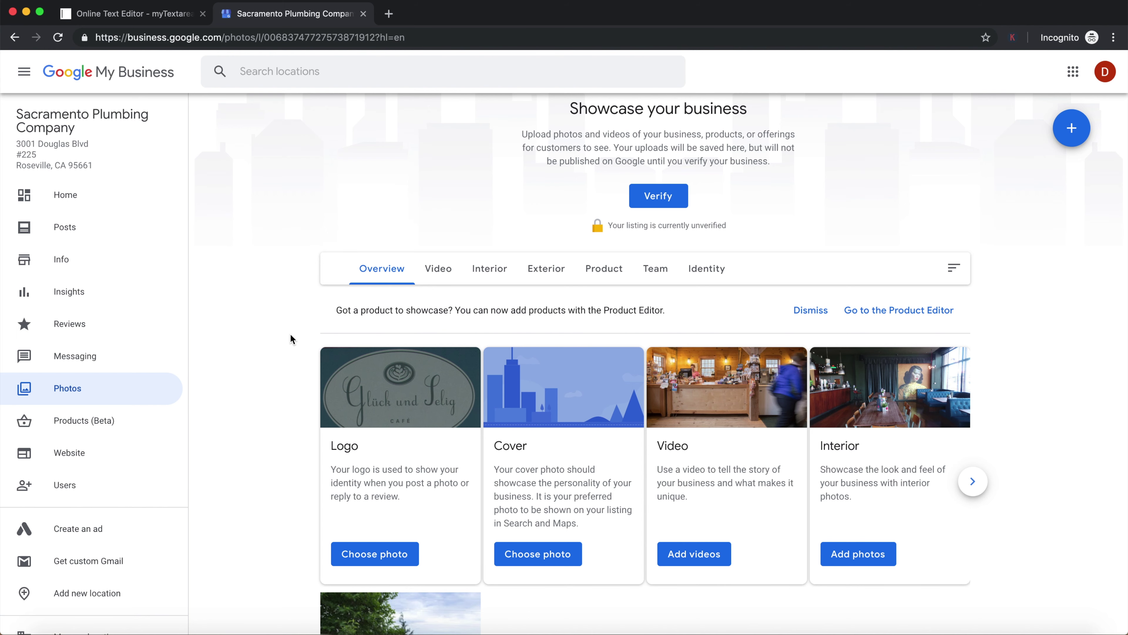
pyautogui.scroll(-2, 291, 339)
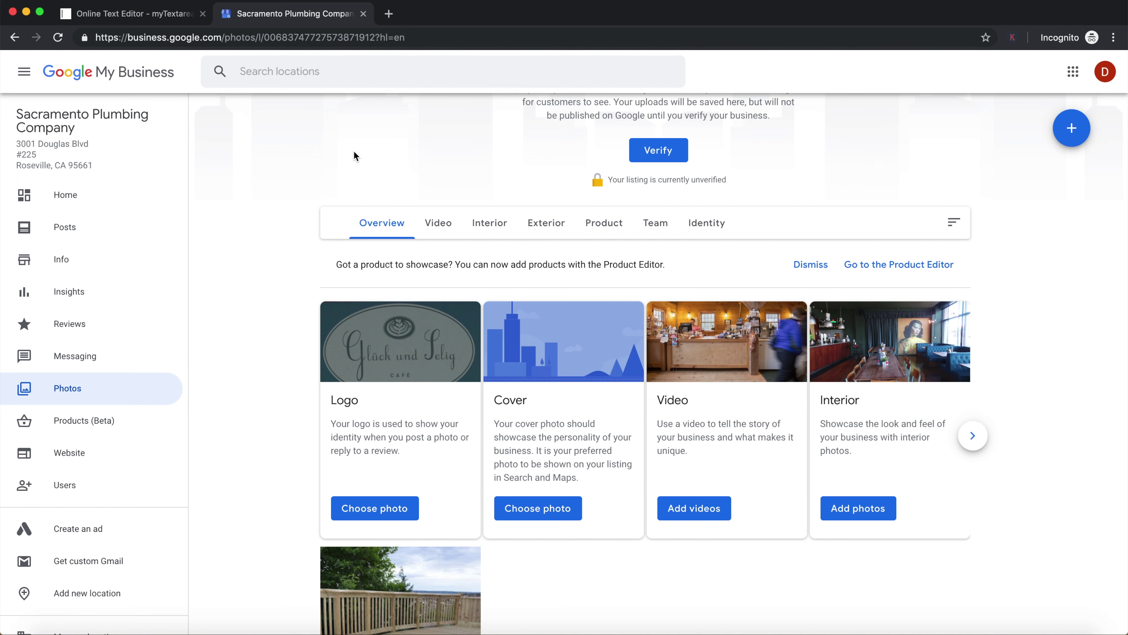
# Search Google for "geo tag photos" in a new tab and open the Geotag Photos Online tool at tool.geoimgr.com
pyautogui.click(390, 15)
pyautogui.write('geo')
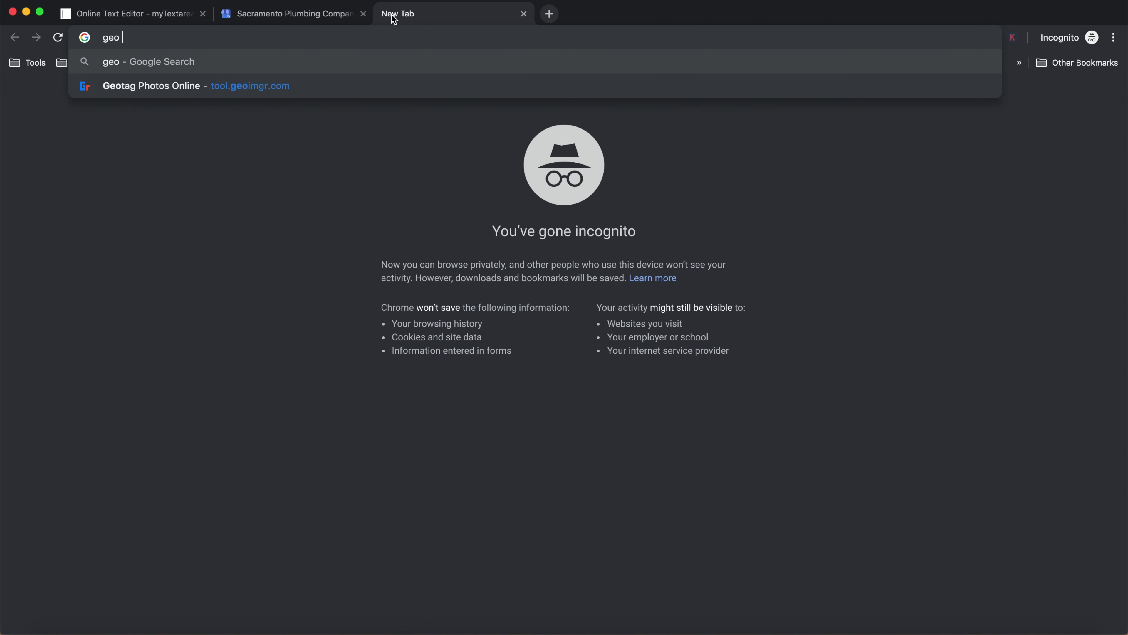
pyautogui.write(' tag photos')
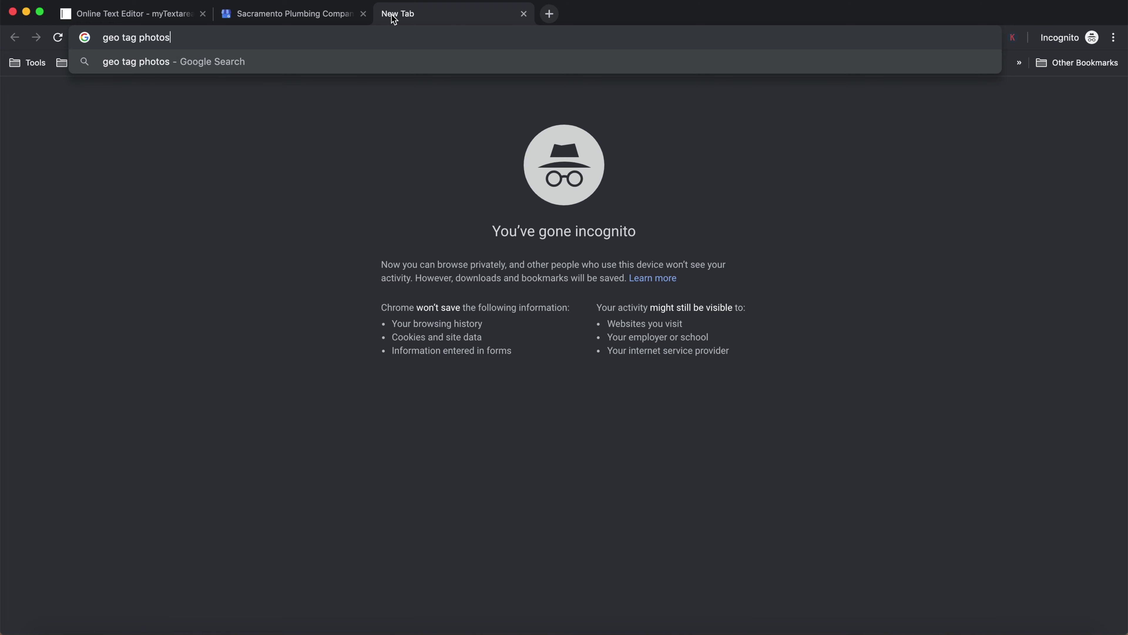
pyautogui.press('Return')
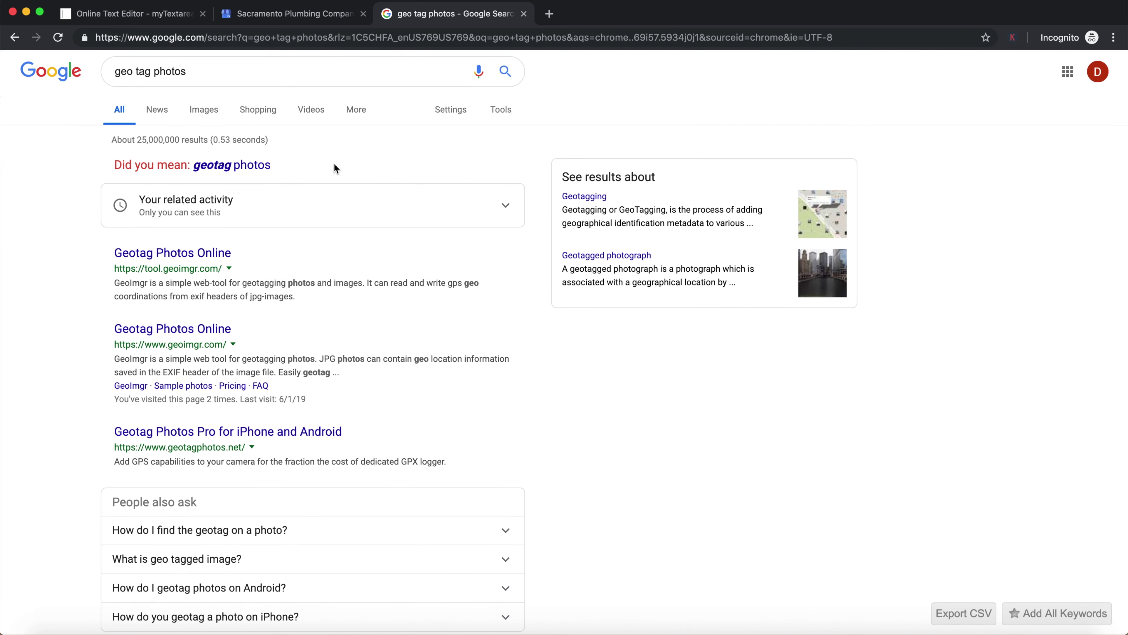
pyautogui.click(208, 247)
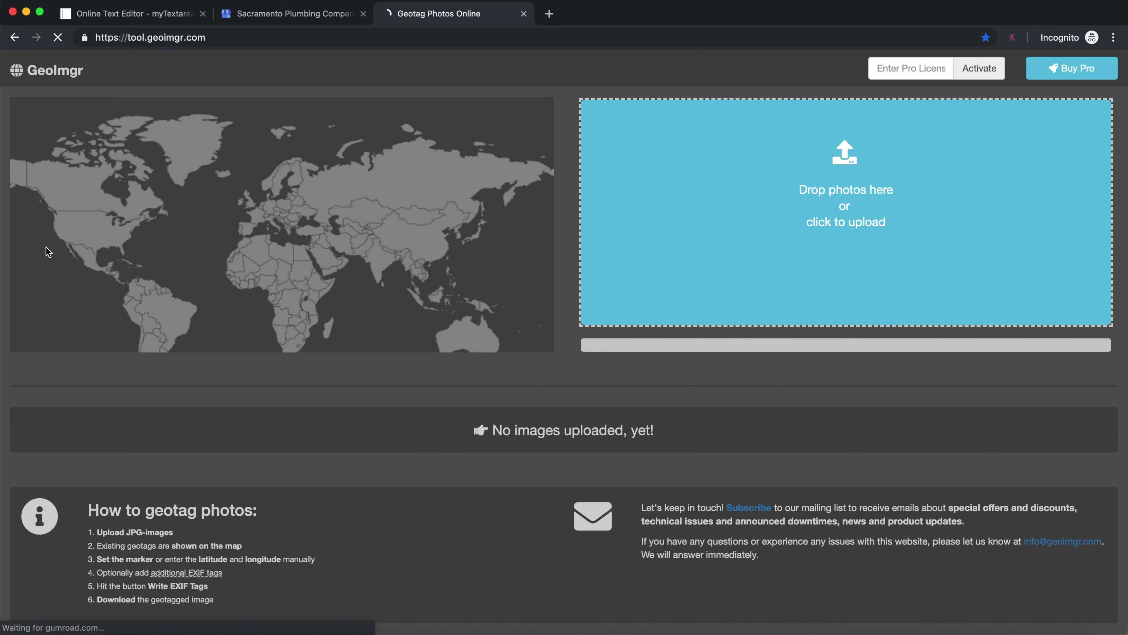
pyautogui.click(220, 40)
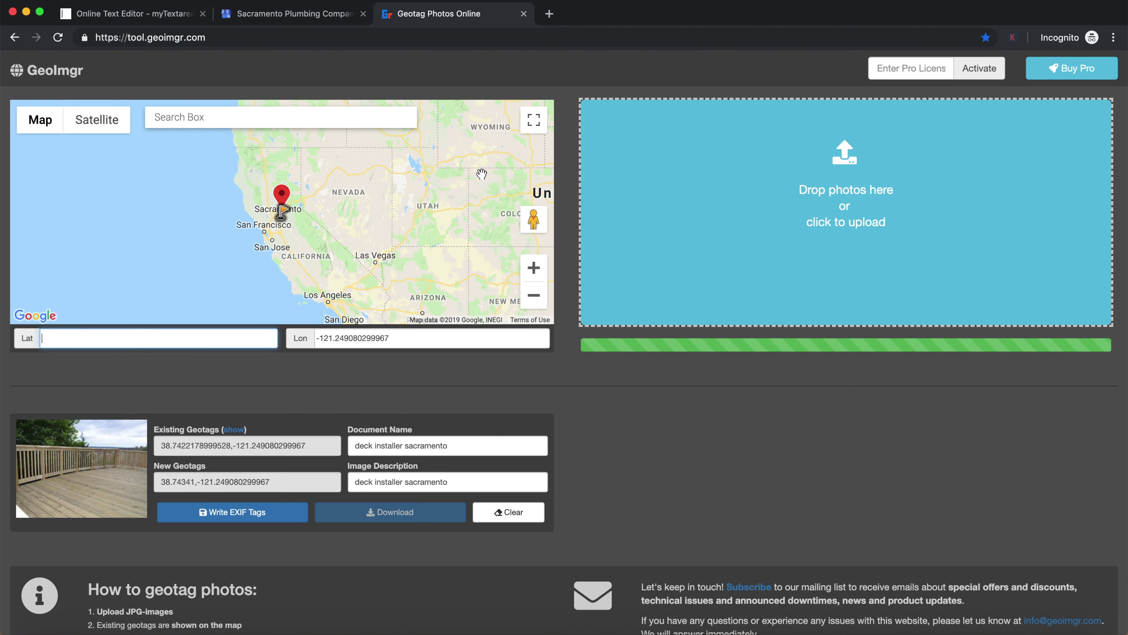
# Search Google in a new tab for the Roseville office address, adding # before the suite number
pyautogui.click(550, 14)
pyautogui.write('3')
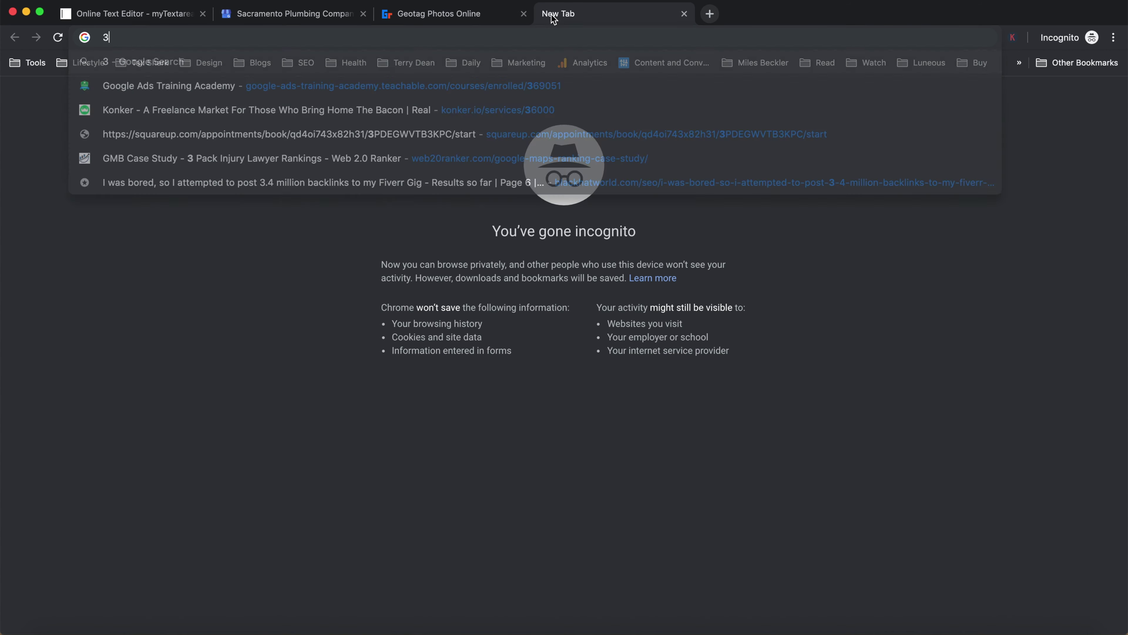
pyautogui.write('004 douglas blvd')
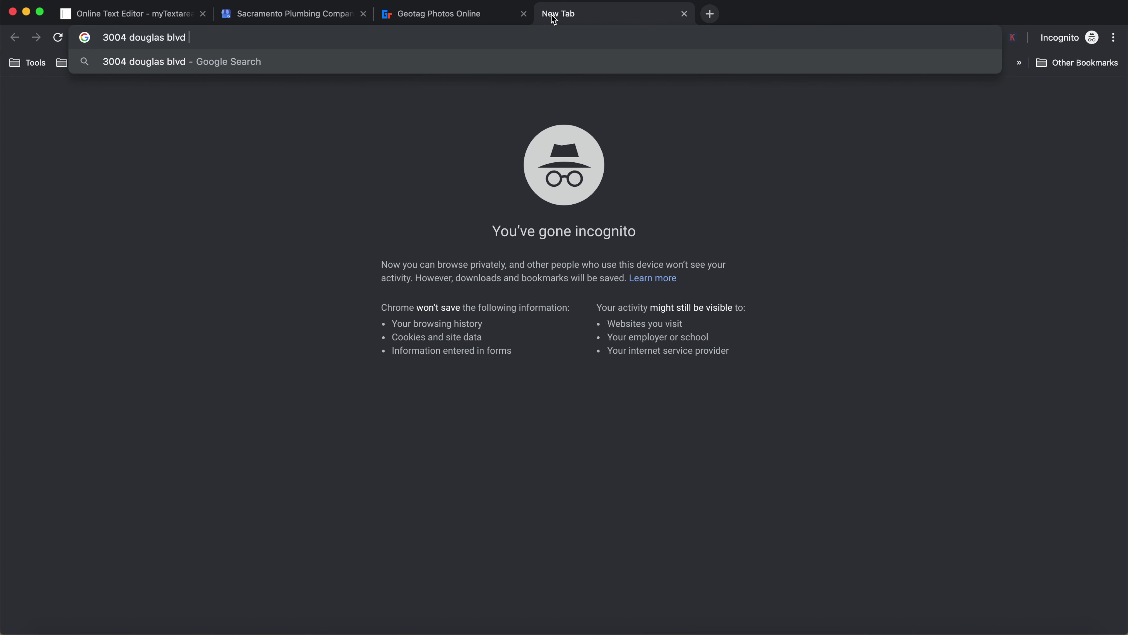
pyautogui.write(' 250 roseville ca')
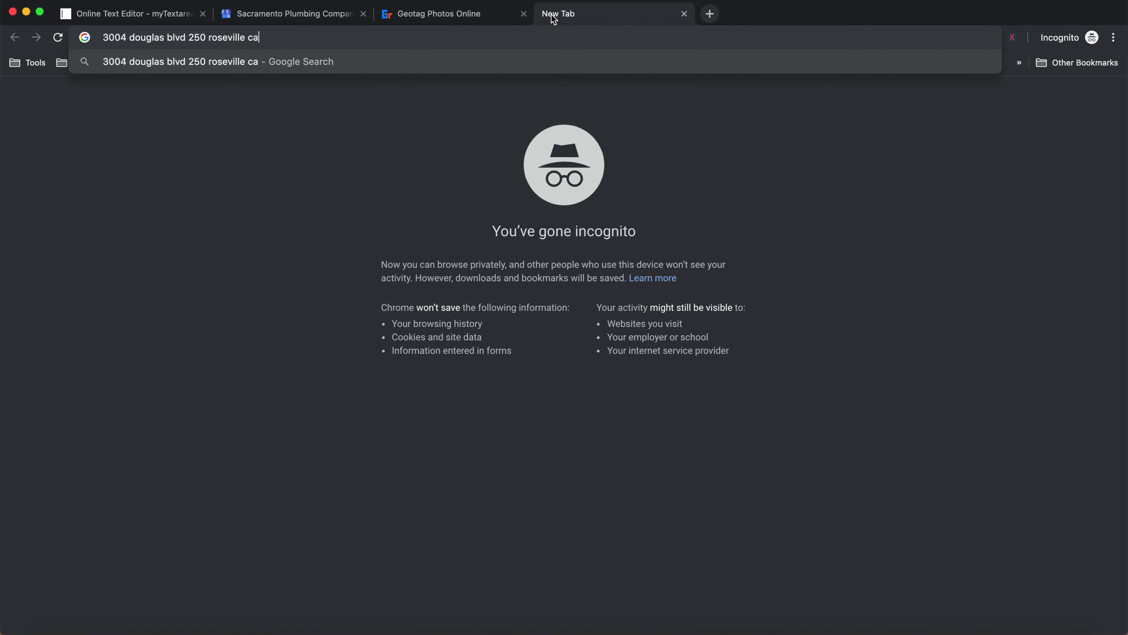
pyautogui.press('Return')
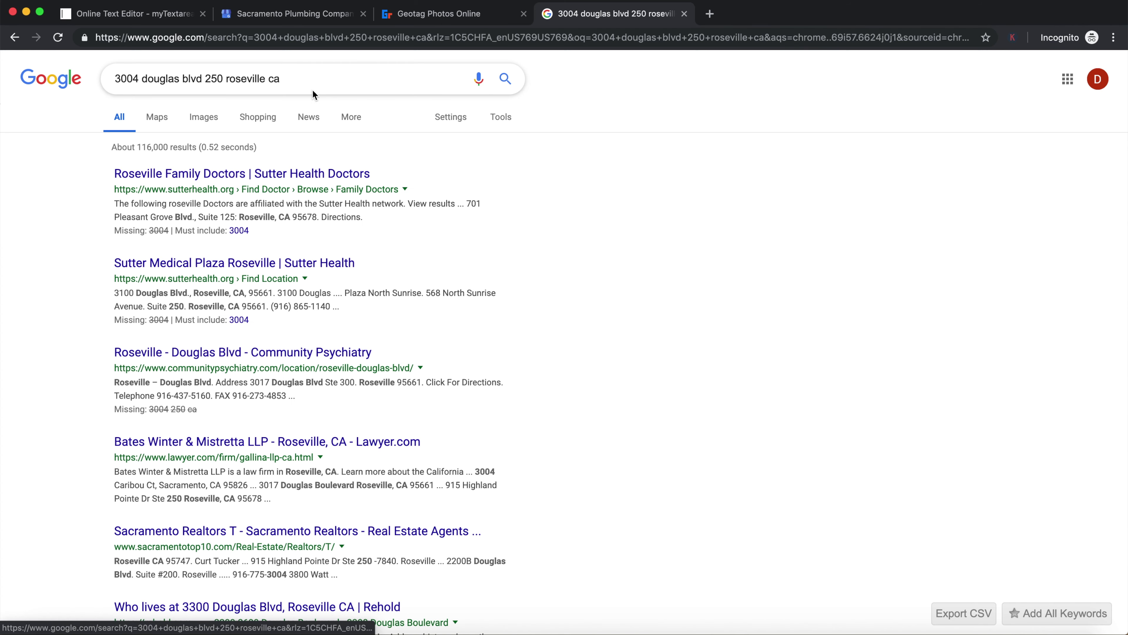
pyautogui.click(208, 76)
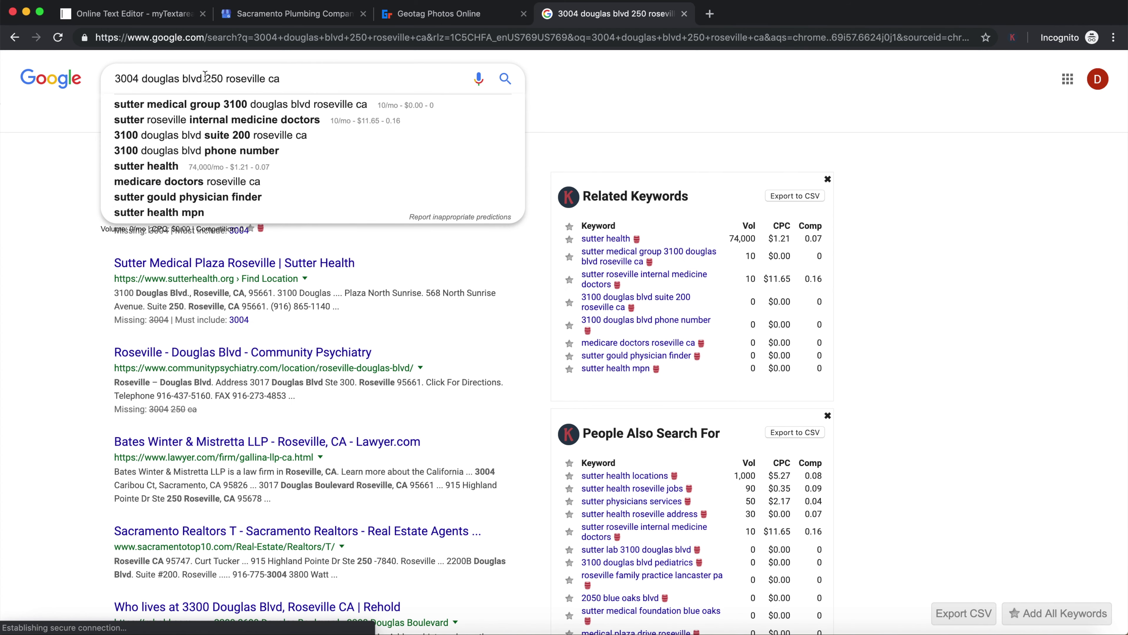
pyautogui.write('#')
pyautogui.press('Return')
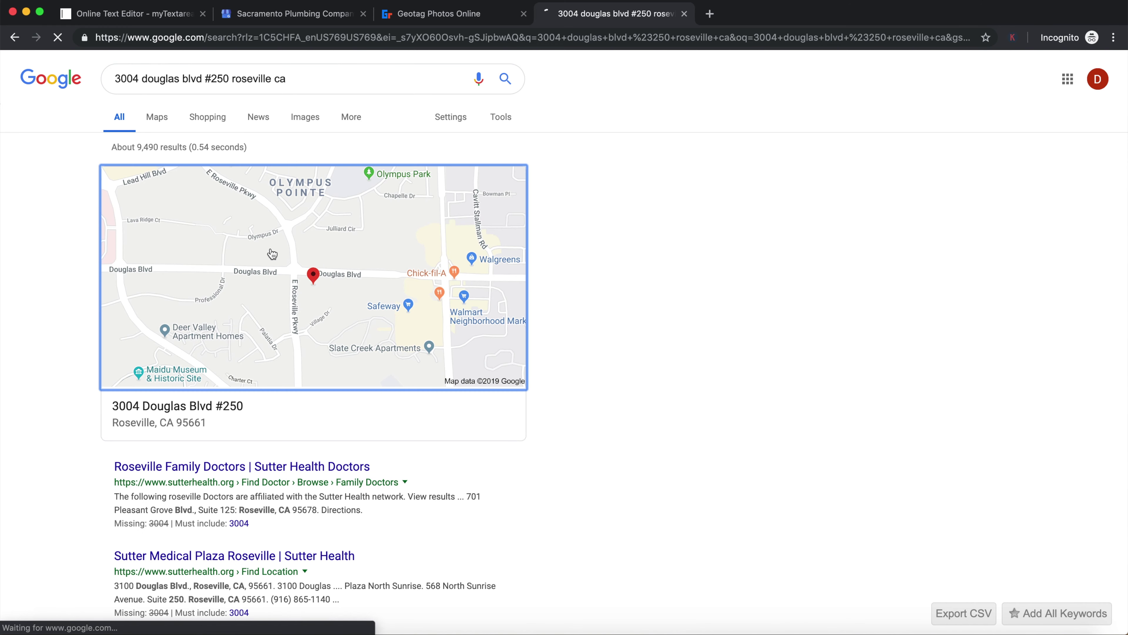
# Open the address in Google Maps and bring up the coordinates of a point on the building beside the marker
pyautogui.click(272, 254)
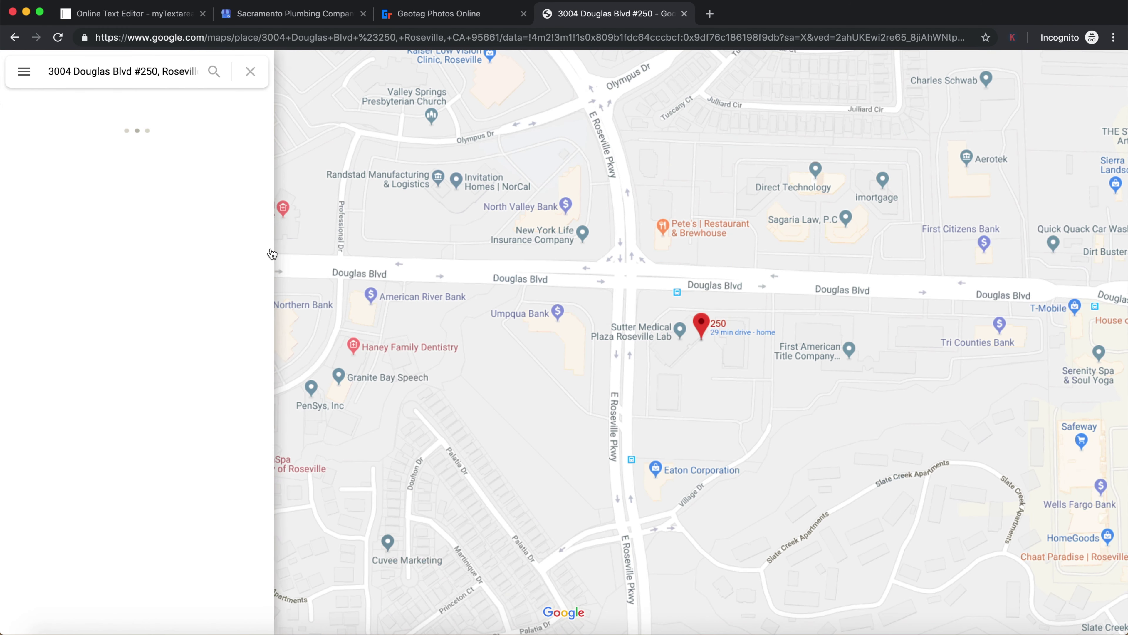
pyautogui.scroll(5, 617, 369)
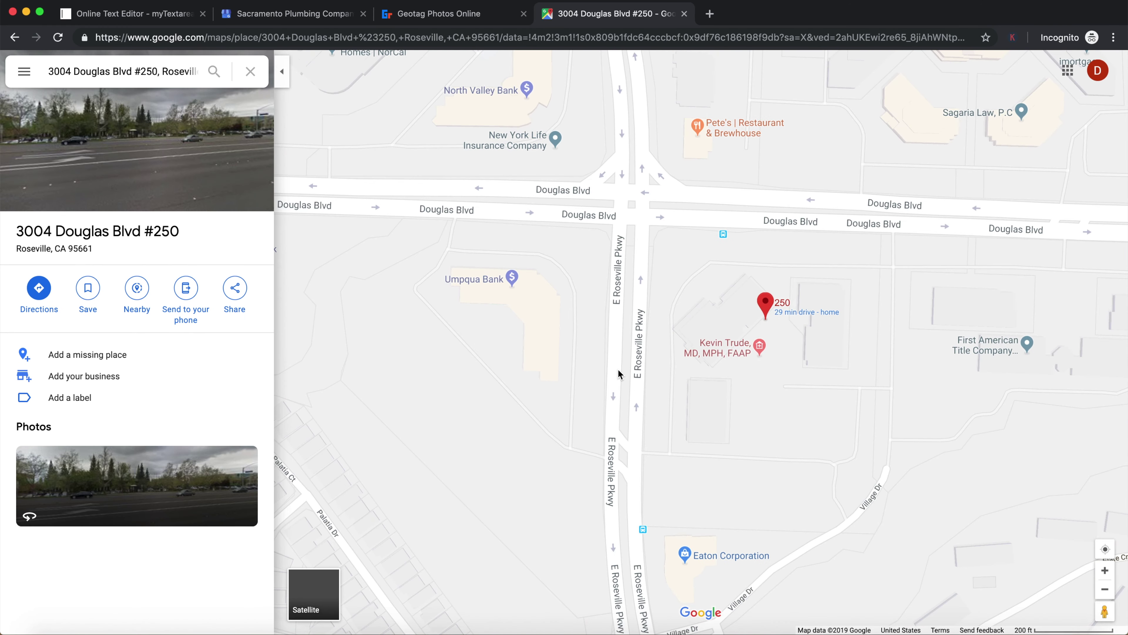
pyautogui.moveTo(792, 354); pyautogui.dragTo(609, 421)
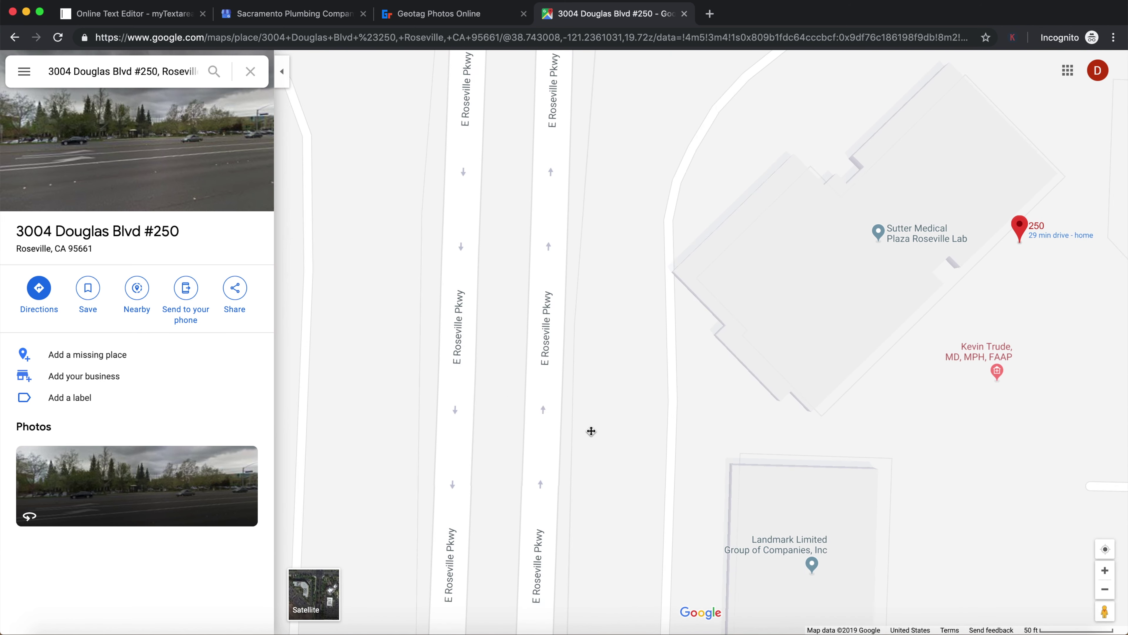
pyautogui.rightClick(757, 298)
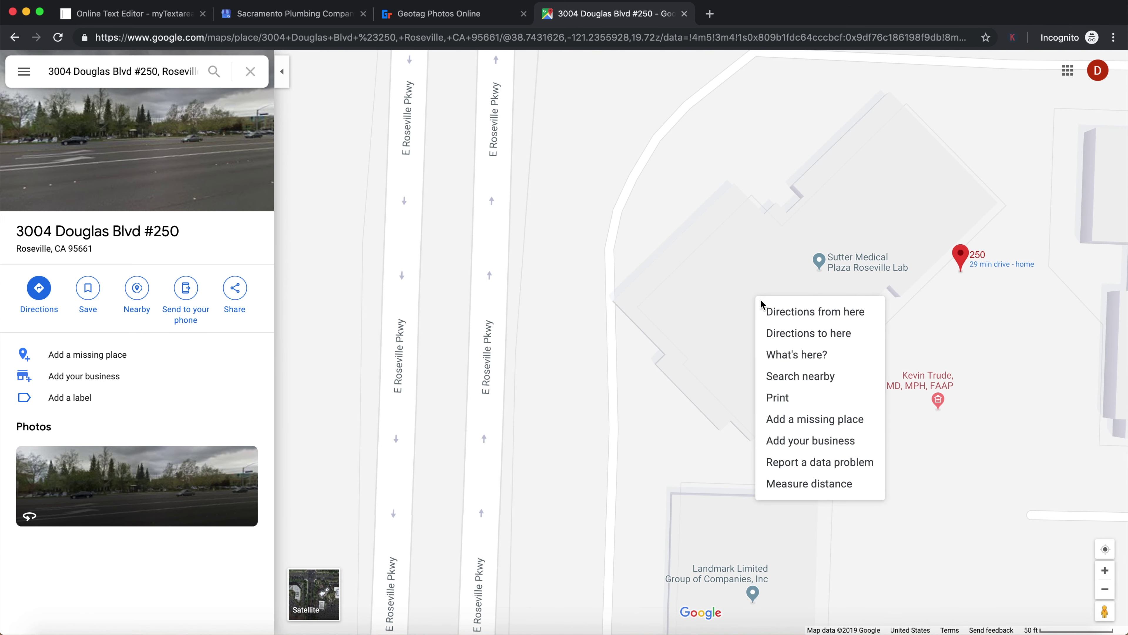
pyautogui.click(802, 355)
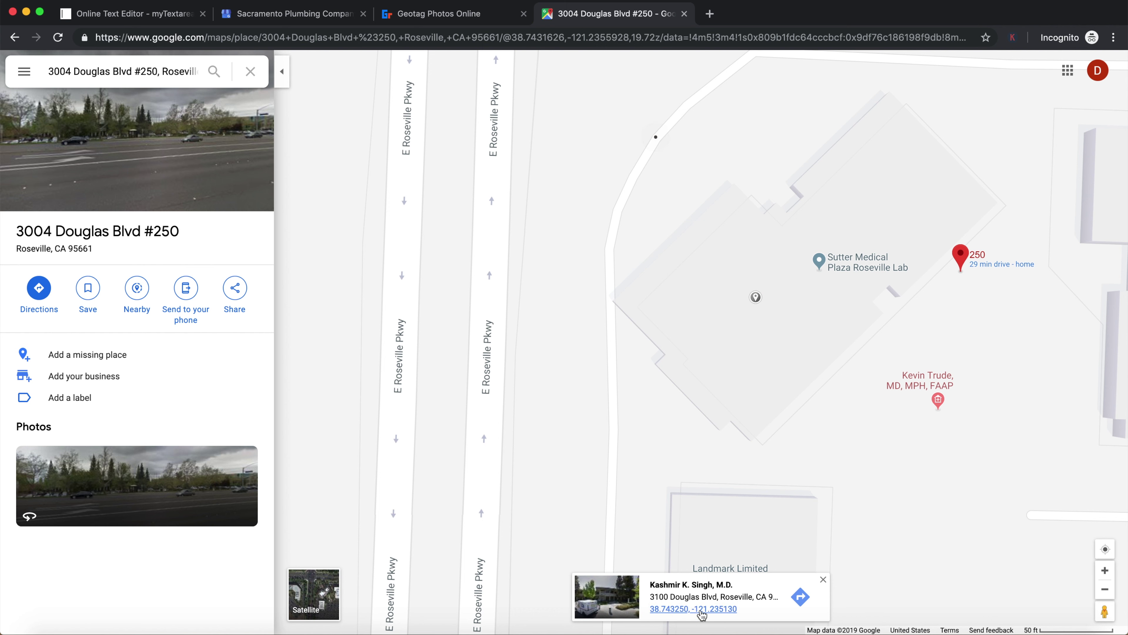
# Copy the latitude 38.7431626 from the map's web address into the photo's Lat field in GeoImgr
pyautogui.click(536, 37)
pyautogui.click(553, 37)
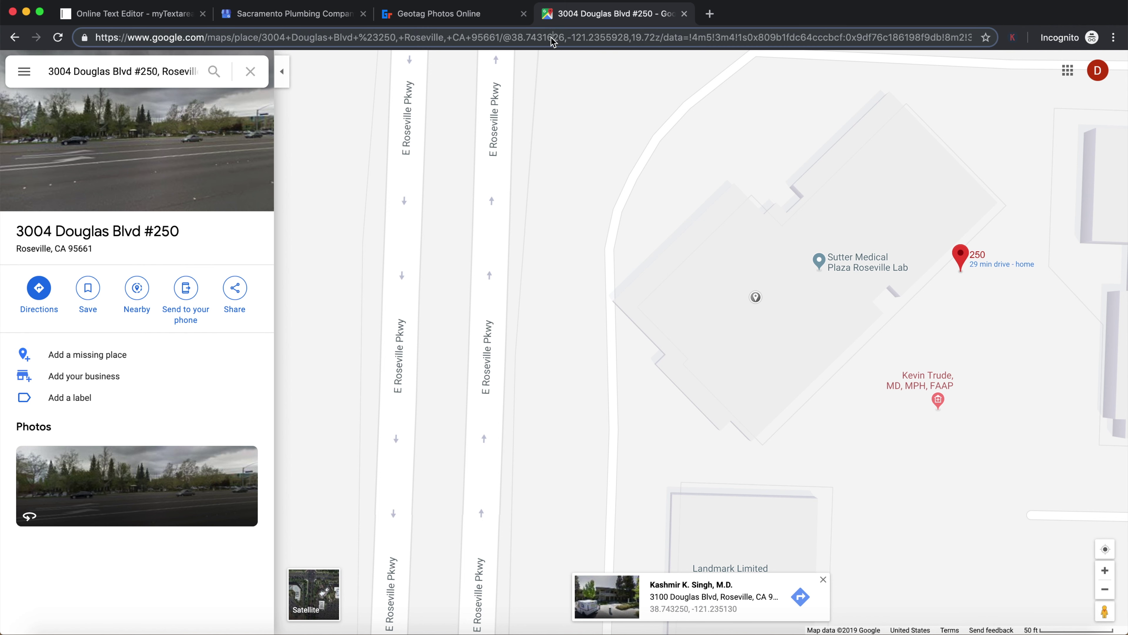
pyautogui.moveTo(564, 37); pyautogui.dragTo(513, 39)
pyautogui.press('super+c')
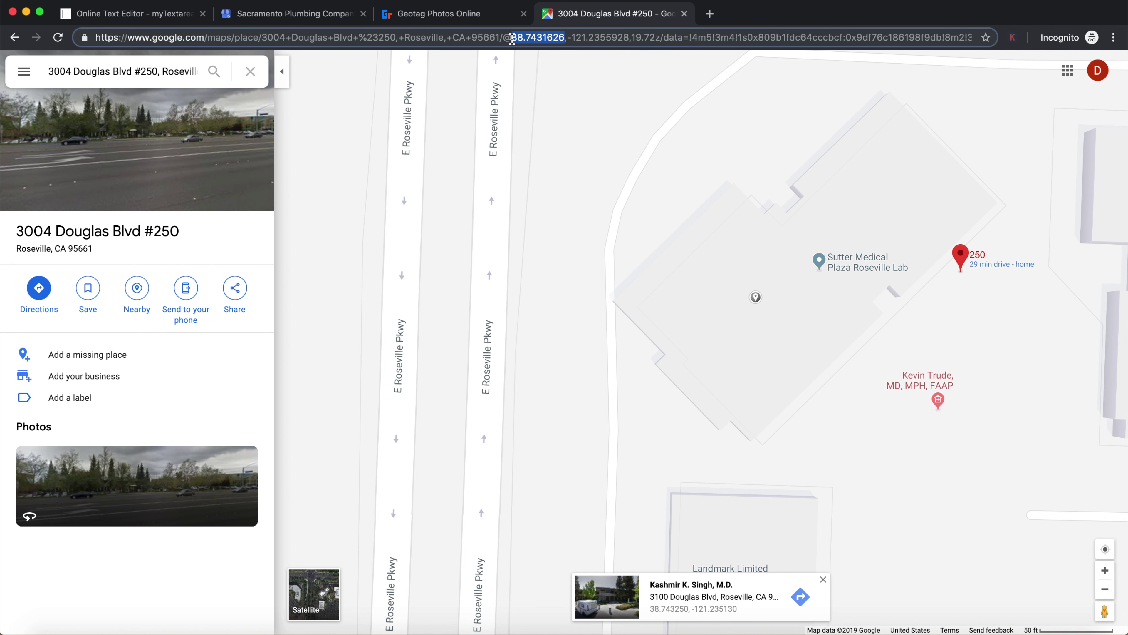
pyautogui.click(154, 14)
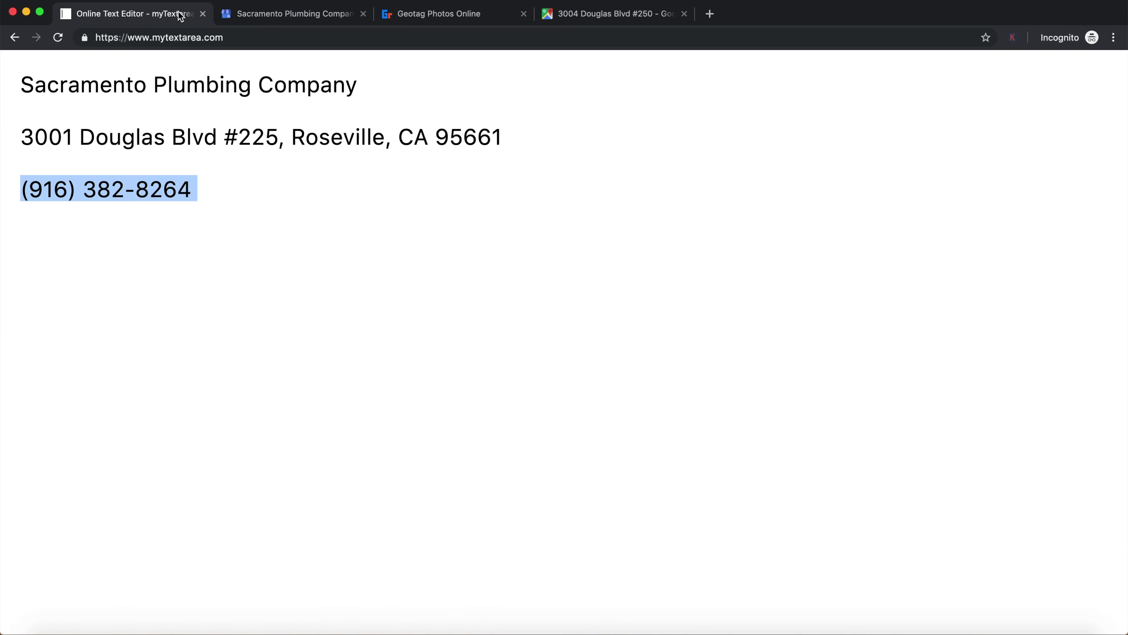
pyautogui.click(262, 16)
pyautogui.click(440, 13)
pyautogui.click(218, 338)
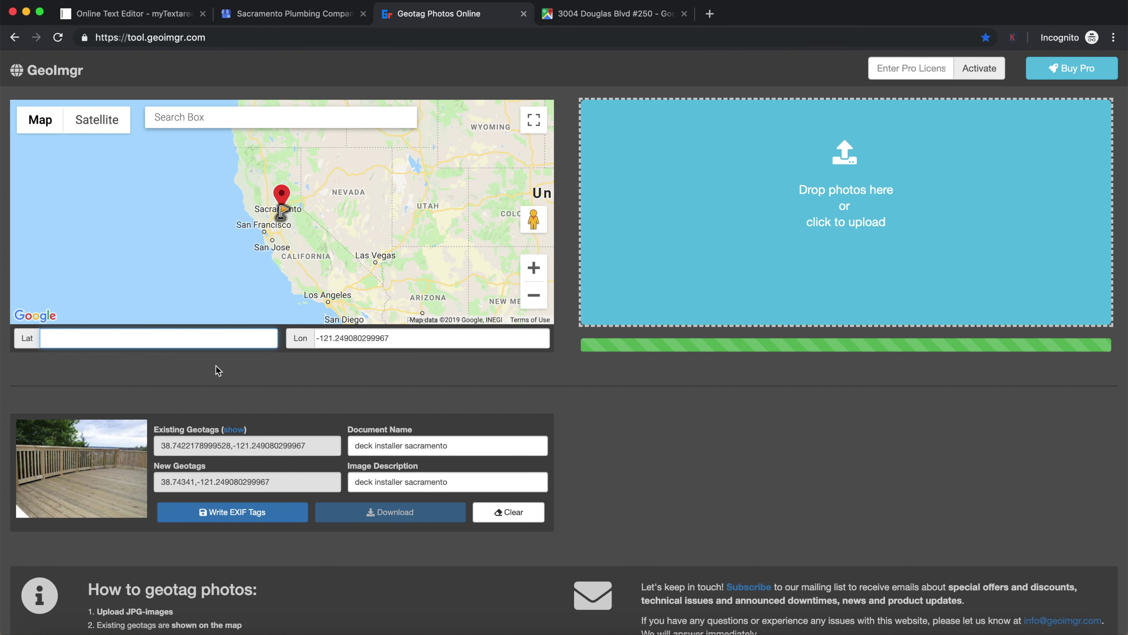
pyautogui.press('super+v')
# Copy the longitude -121.2355928 from the Google Maps web address into the photo's Lon field in GeoImgr
pyautogui.click(622, 14)
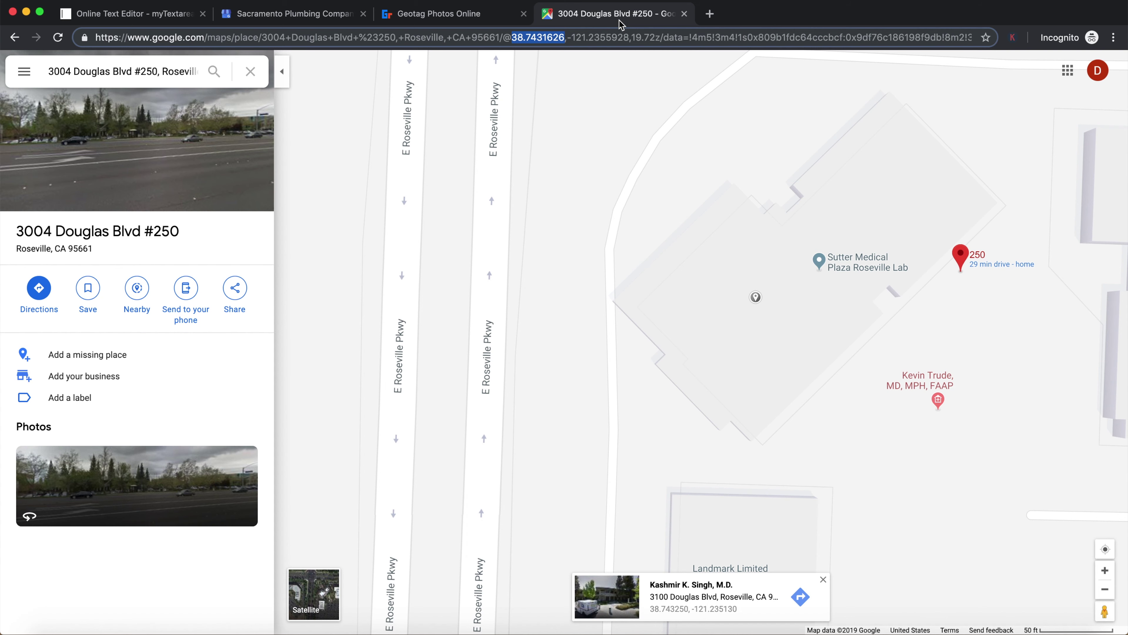
pyautogui.press('End')
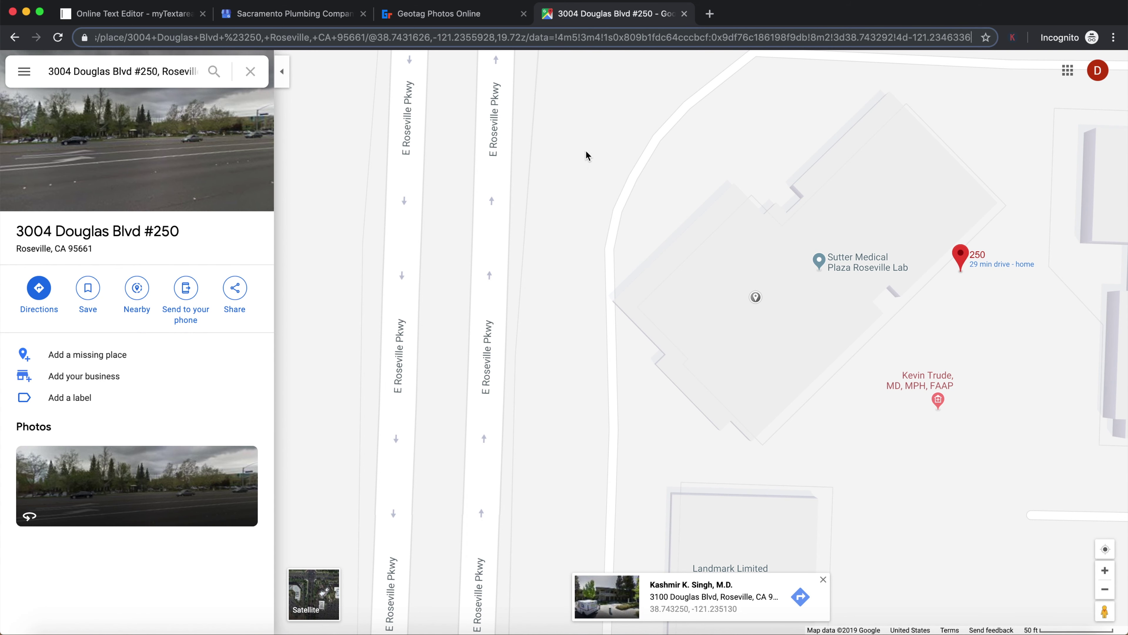
pyautogui.moveTo(495, 37); pyautogui.dragTo(437, 39)
pyautogui.press('super+c')
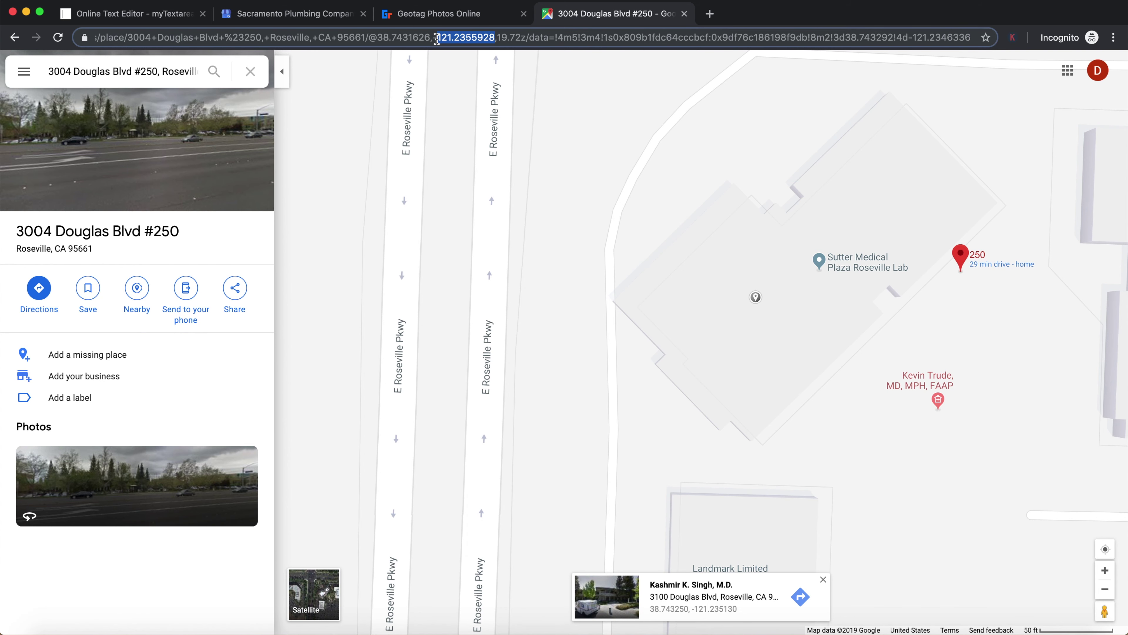
pyautogui.click(458, 15)
pyautogui.doubleClick(377, 340)
pyautogui.press('super+v')
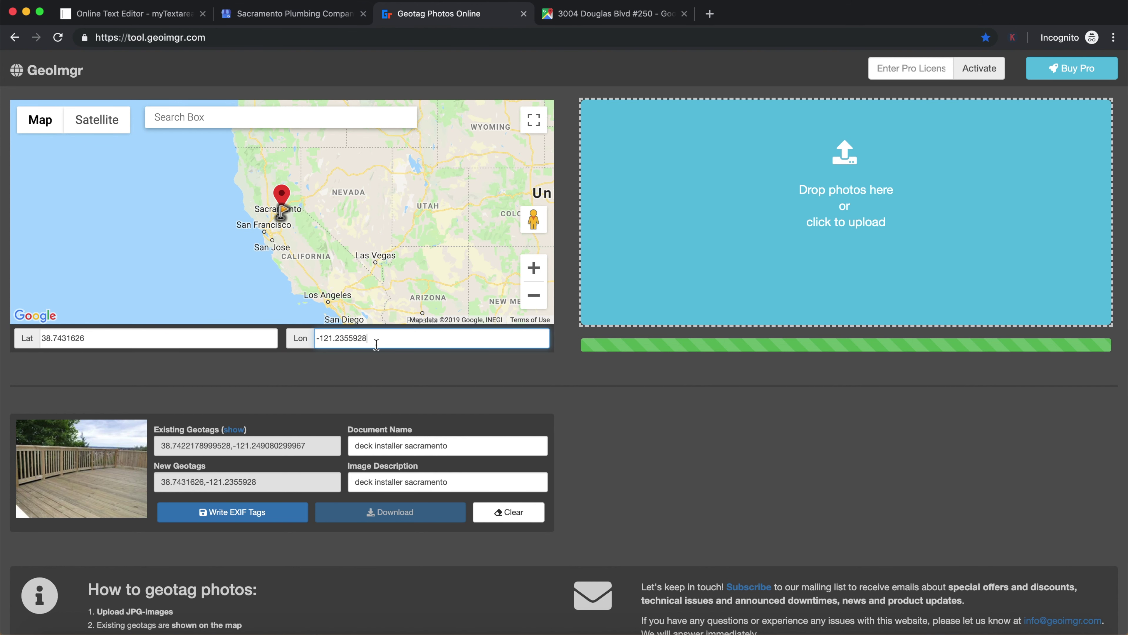
# Write the new geotags to the photo with the document name "deck installer sacramento", and cancel saving a second downloaded copy
pyautogui.tripleClick(387, 446)
pyautogui.moveTo(353, 430); pyautogui.dragTo(407, 435)
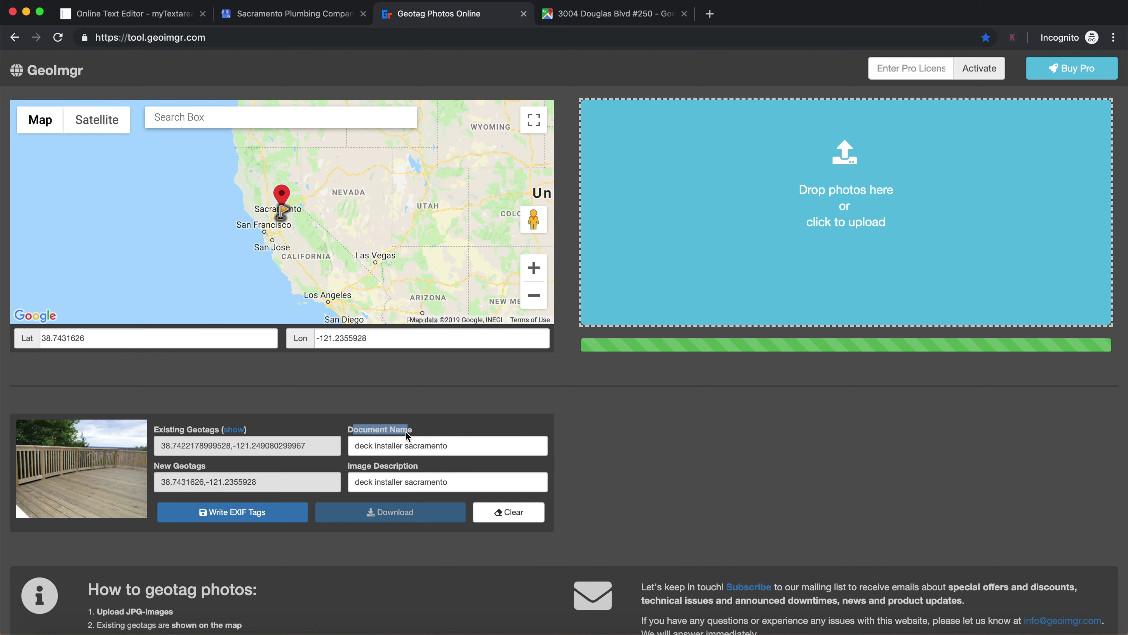
pyautogui.tripleClick(438, 446)
pyautogui.press('Right')
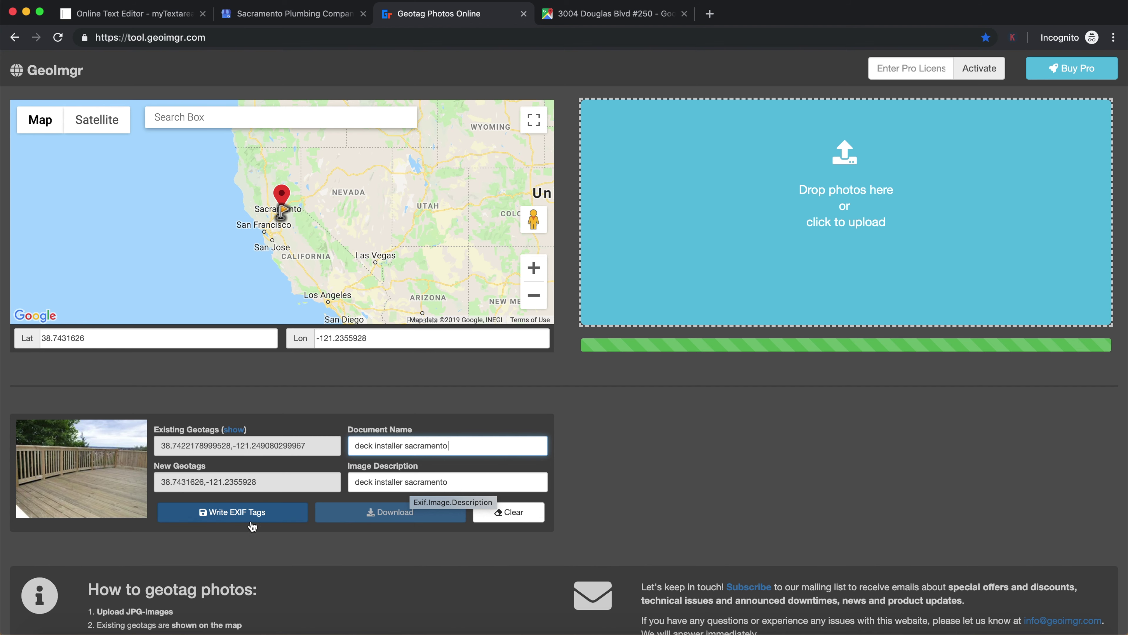
pyautogui.click(245, 514)
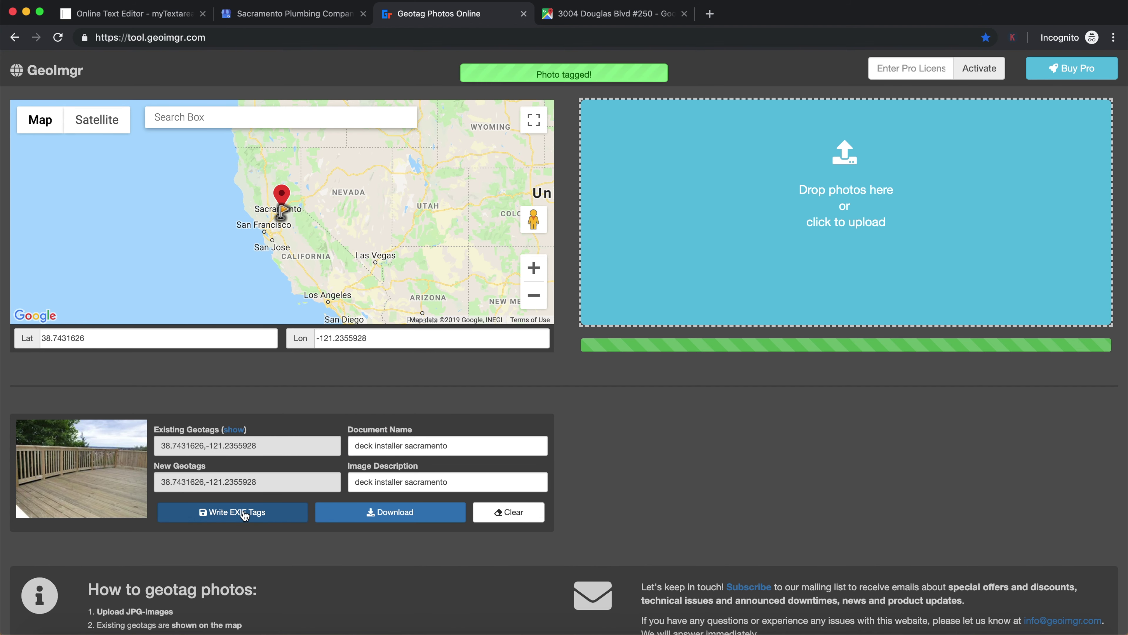
pyautogui.click(373, 519)
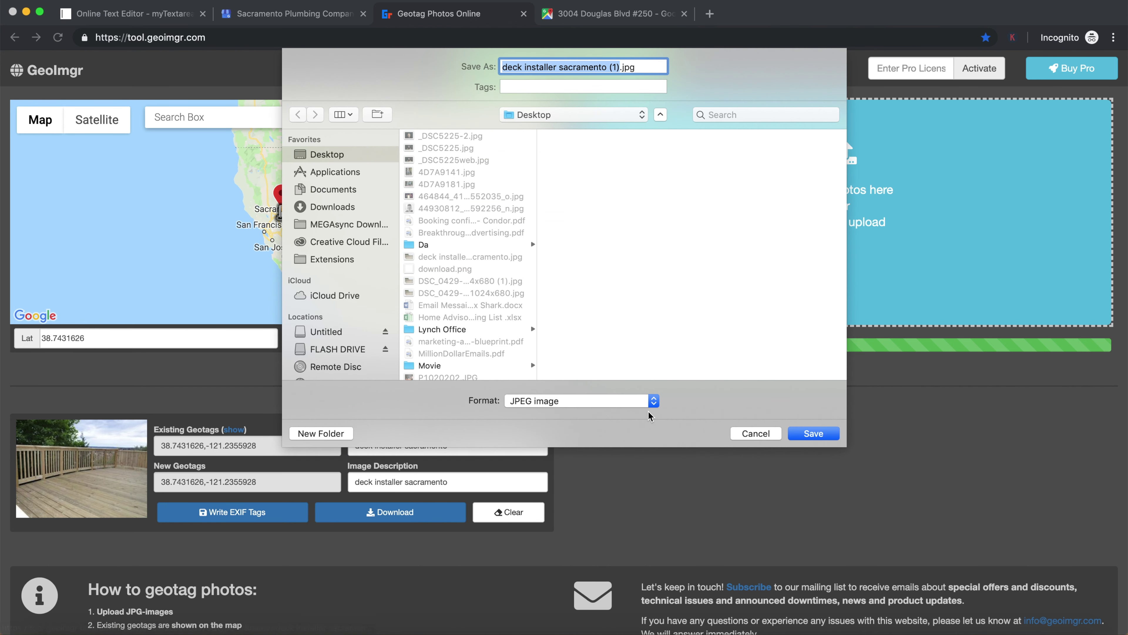
pyautogui.click(750, 431)
# Return to the Sacramento Plumbing Company listing in Google My Business and show its Product photos
pyautogui.click(582, 14)
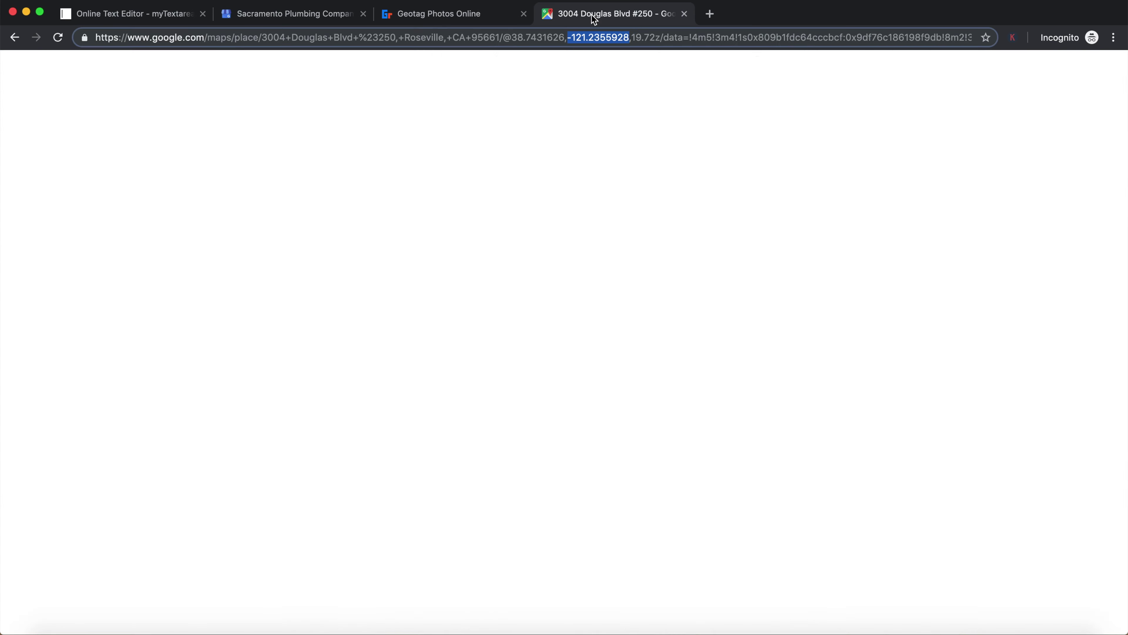
pyautogui.click(288, 13)
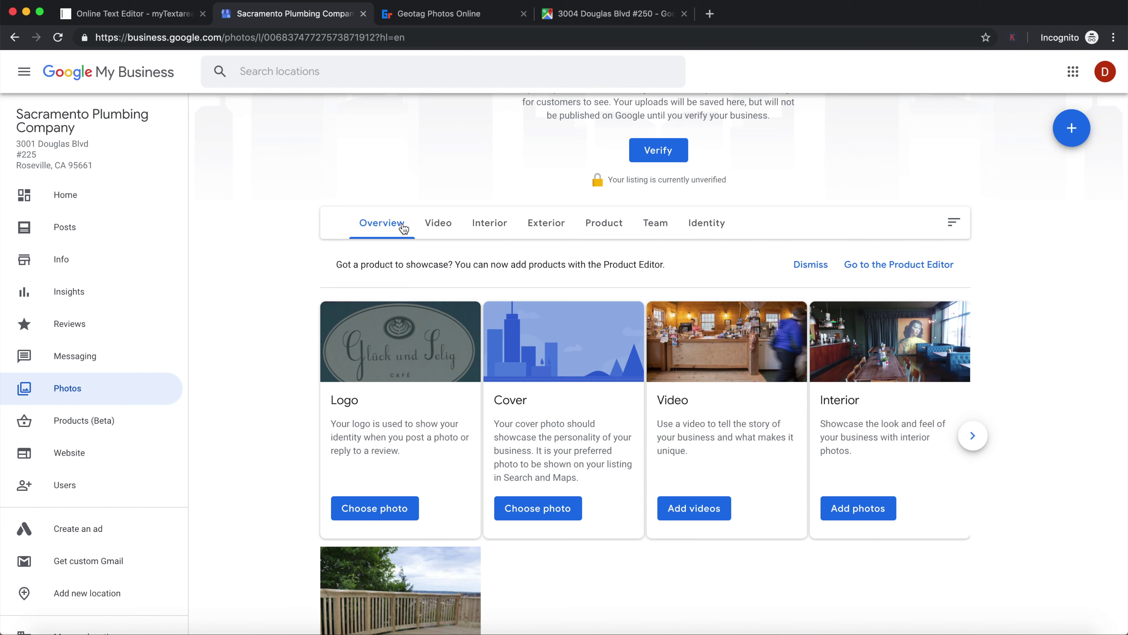
pyautogui.scroll(-1, 403, 227)
pyautogui.scroll(3, 402, 223)
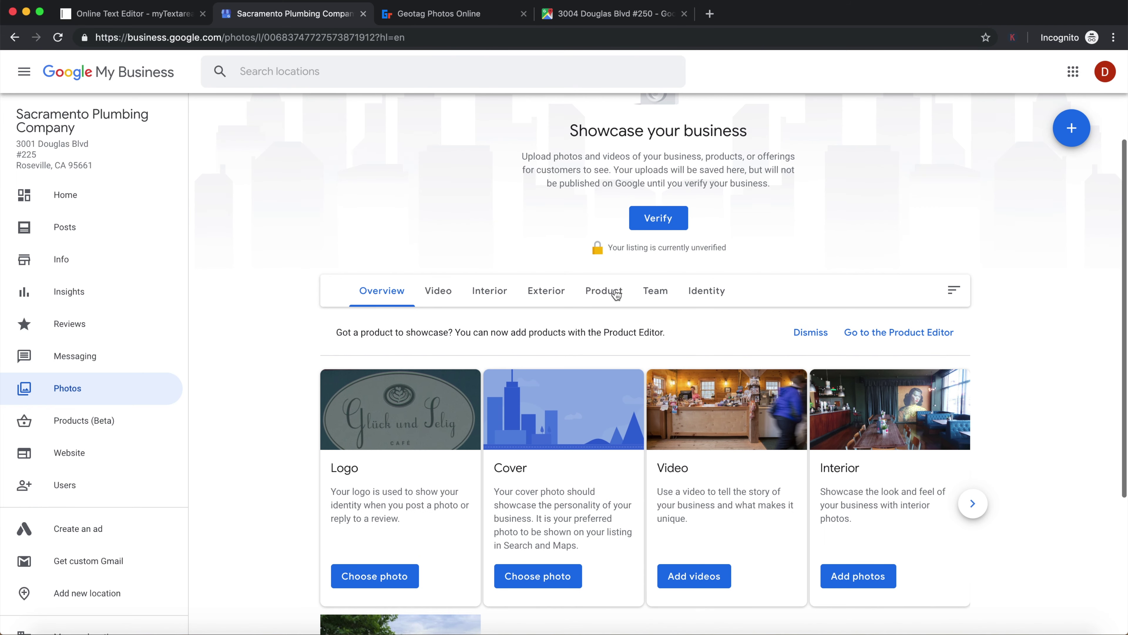
pyautogui.click(616, 295)
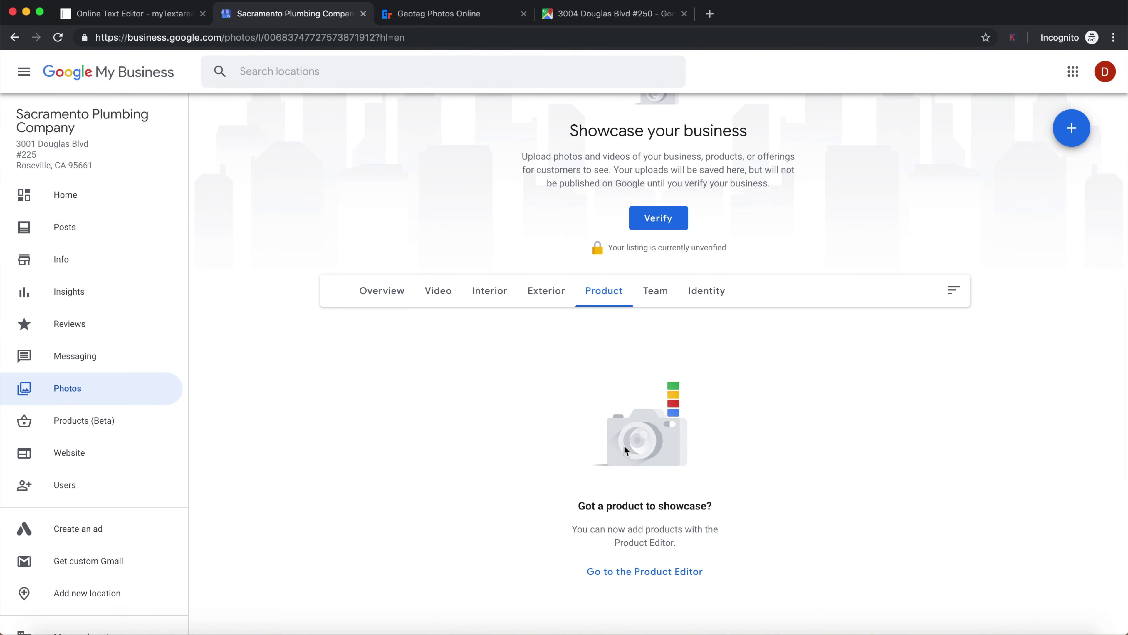
pyautogui.scroll(-3, 624, 446)
pyautogui.scroll(4, 628, 453)
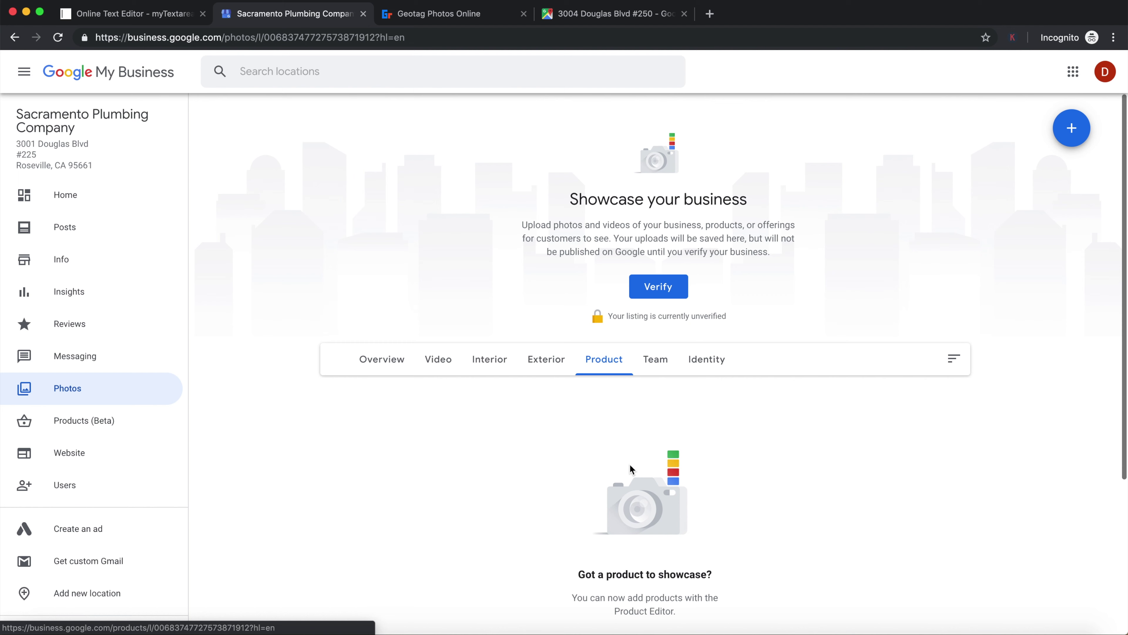
# Upload deck installer sacramento.jpg from the Desktop to the Product photos and return to the photo overview
pyautogui.click(1072, 129)
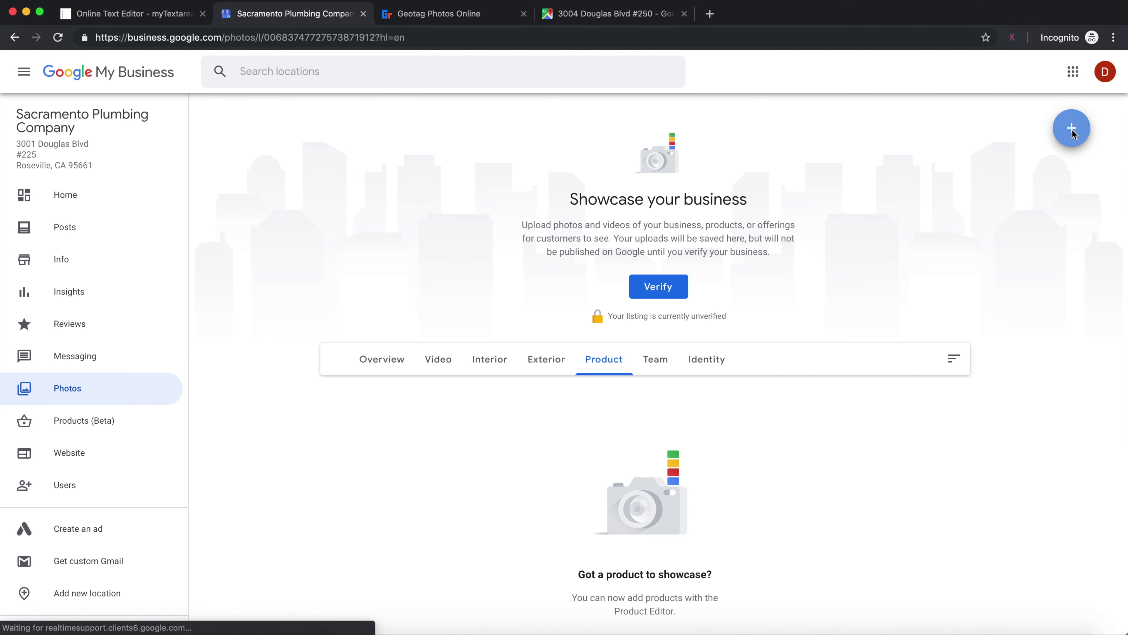
pyautogui.click(559, 364)
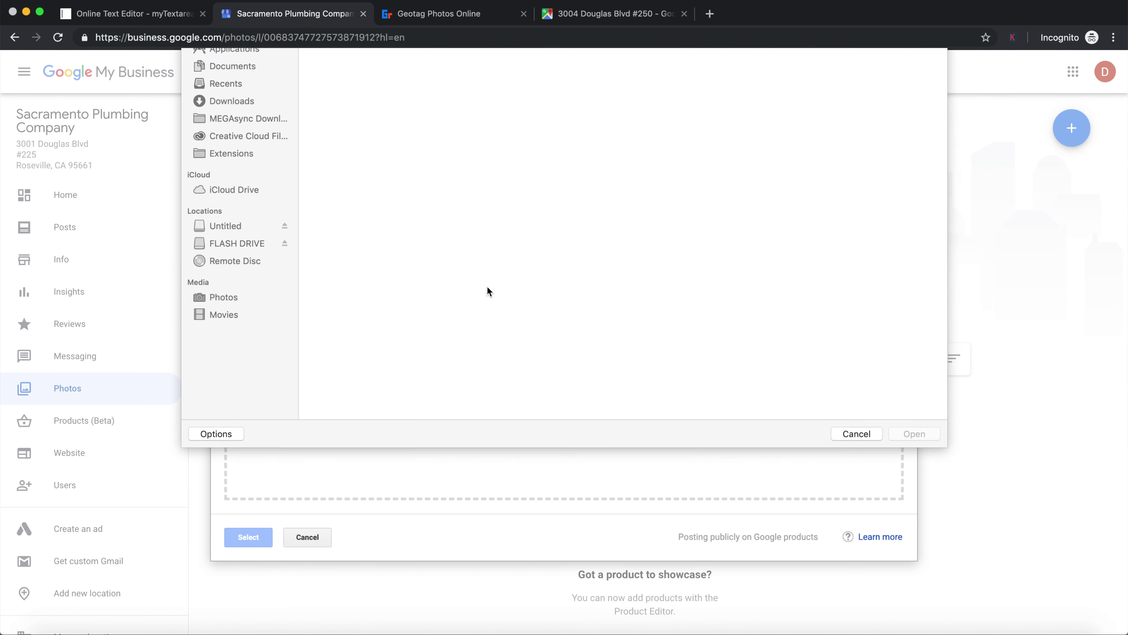
pyautogui.click(509, 186)
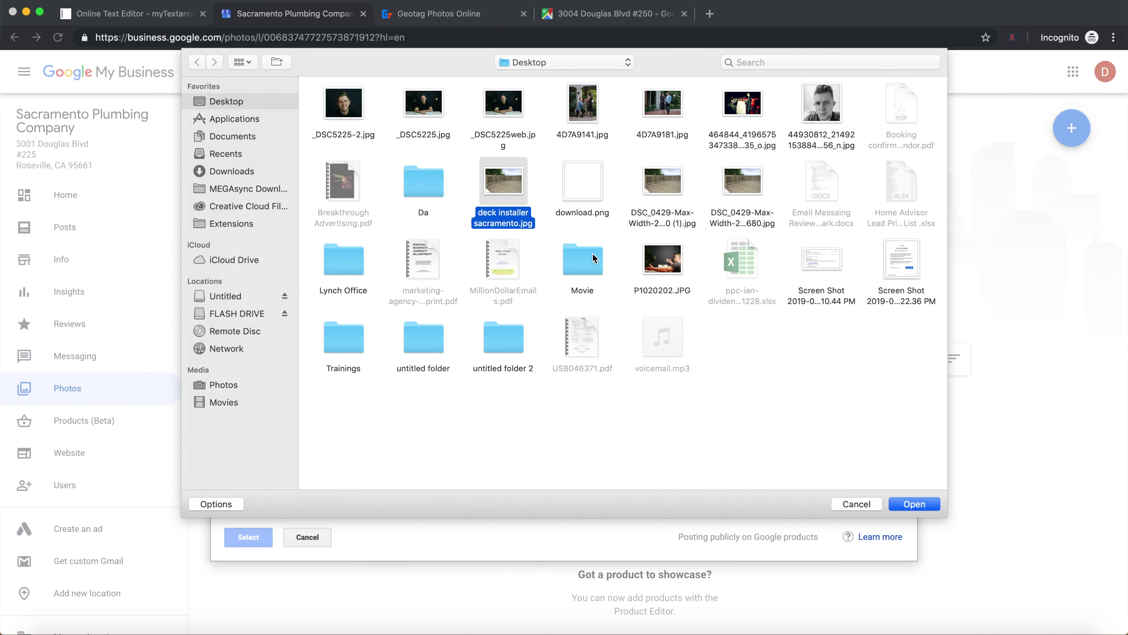
pyautogui.click(900, 501)
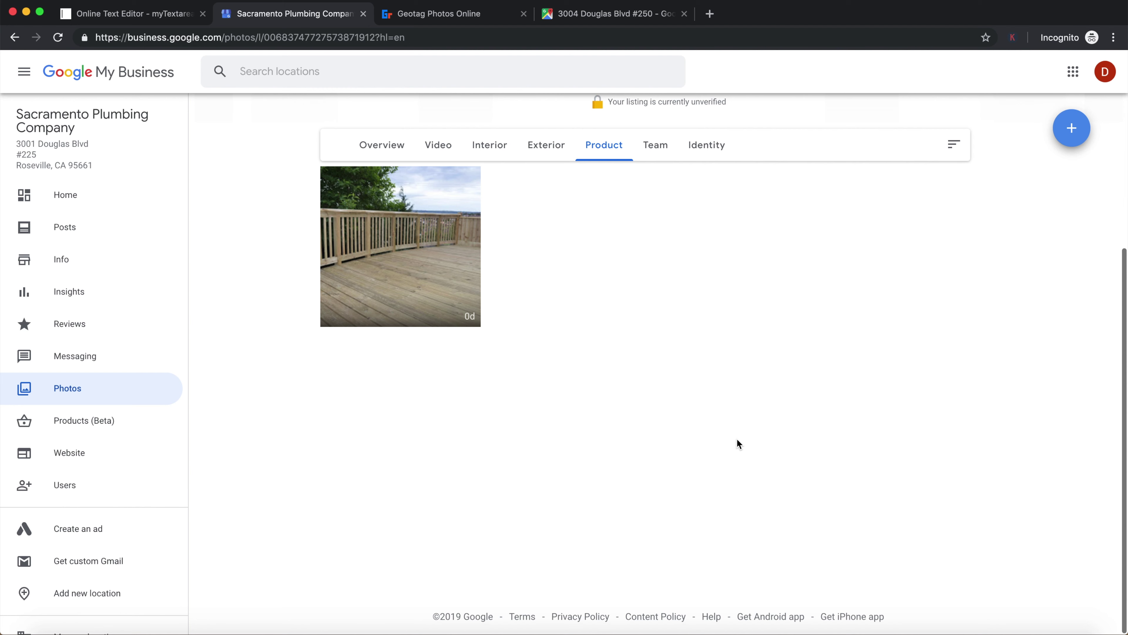
pyautogui.scroll(2, 473, 308)
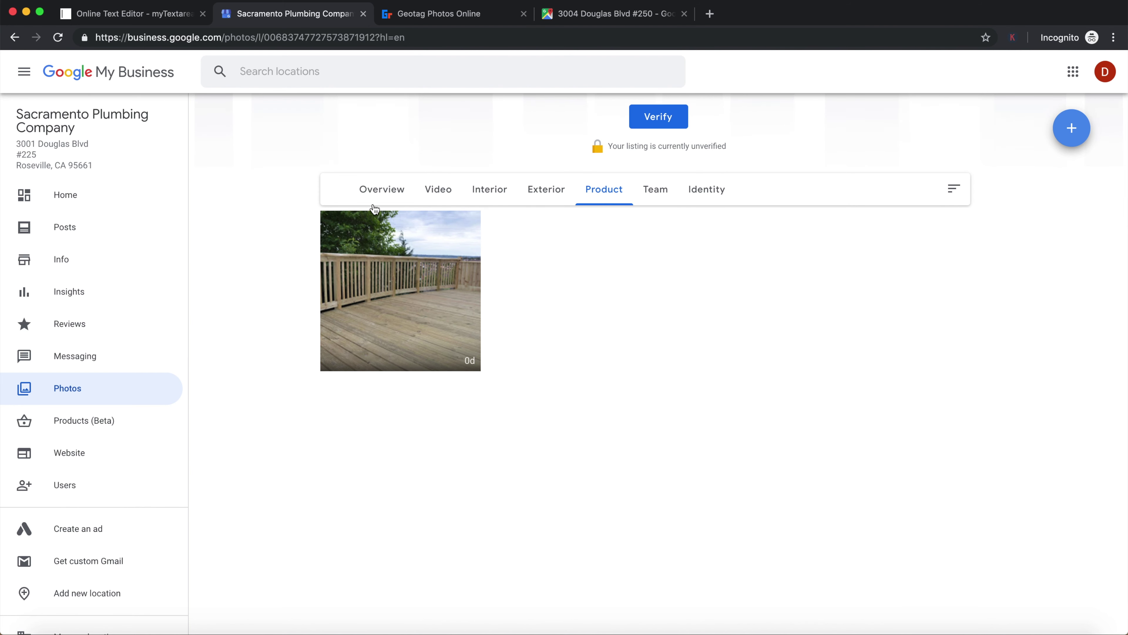
pyautogui.click(373, 196)
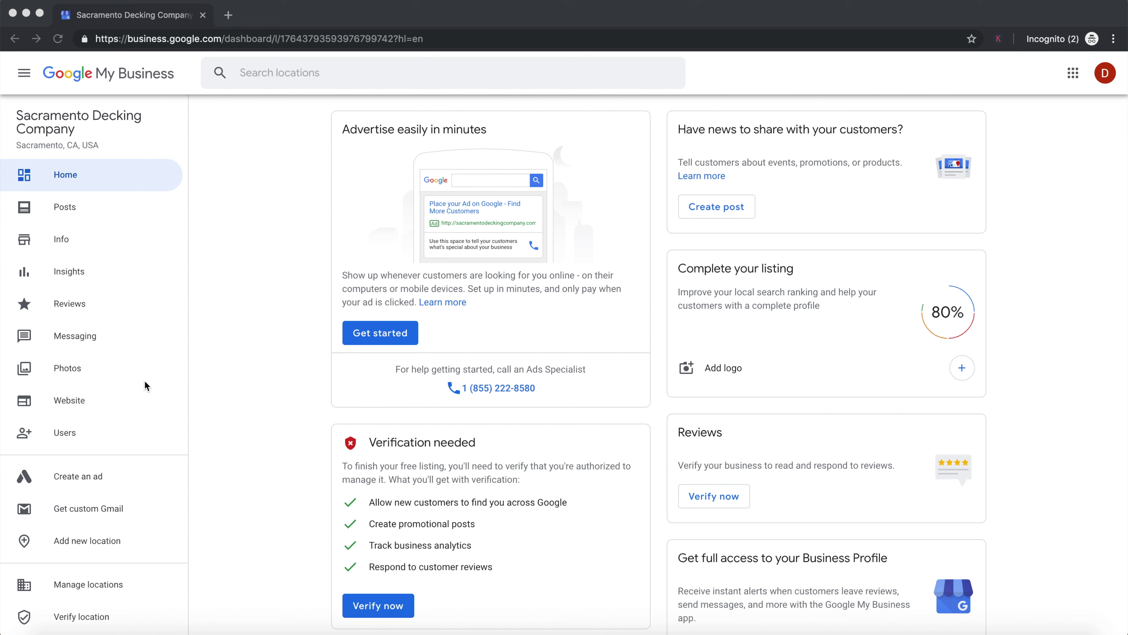
# Start the free business website for the Sacramento Decking Company listing and dismiss its welcome message
pyautogui.click(92, 395)
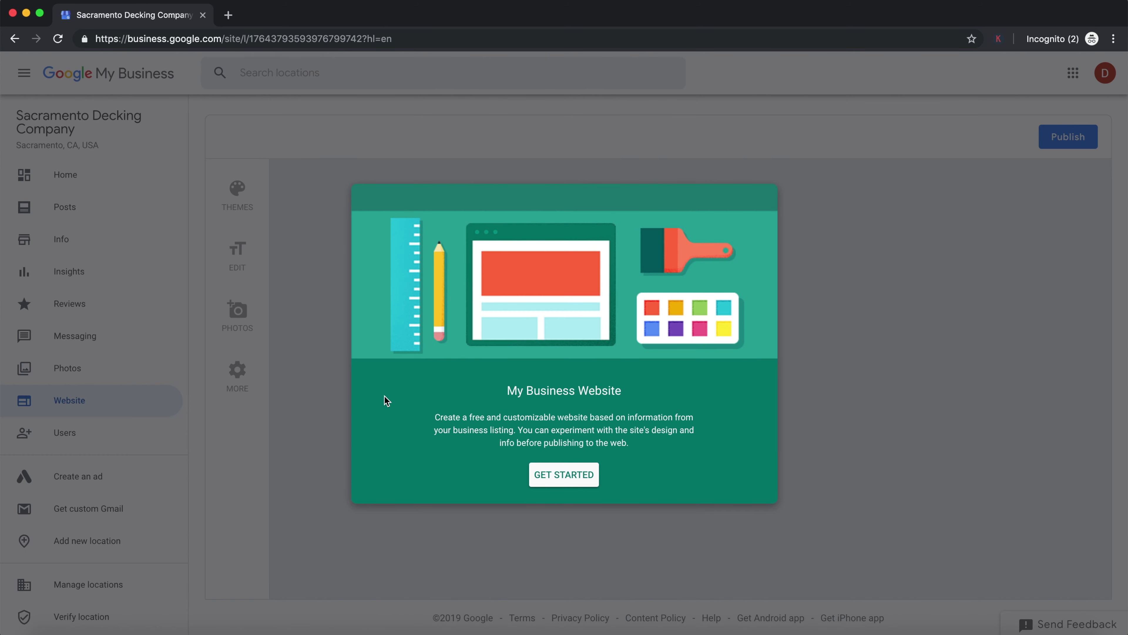
pyautogui.click(573, 482)
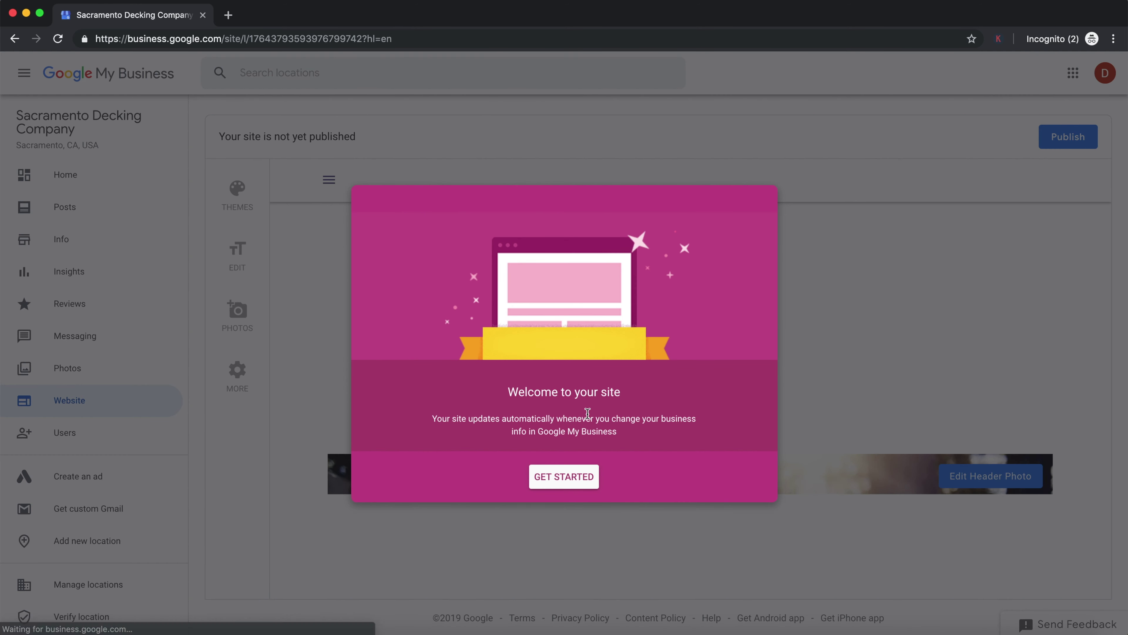
pyautogui.click(572, 481)
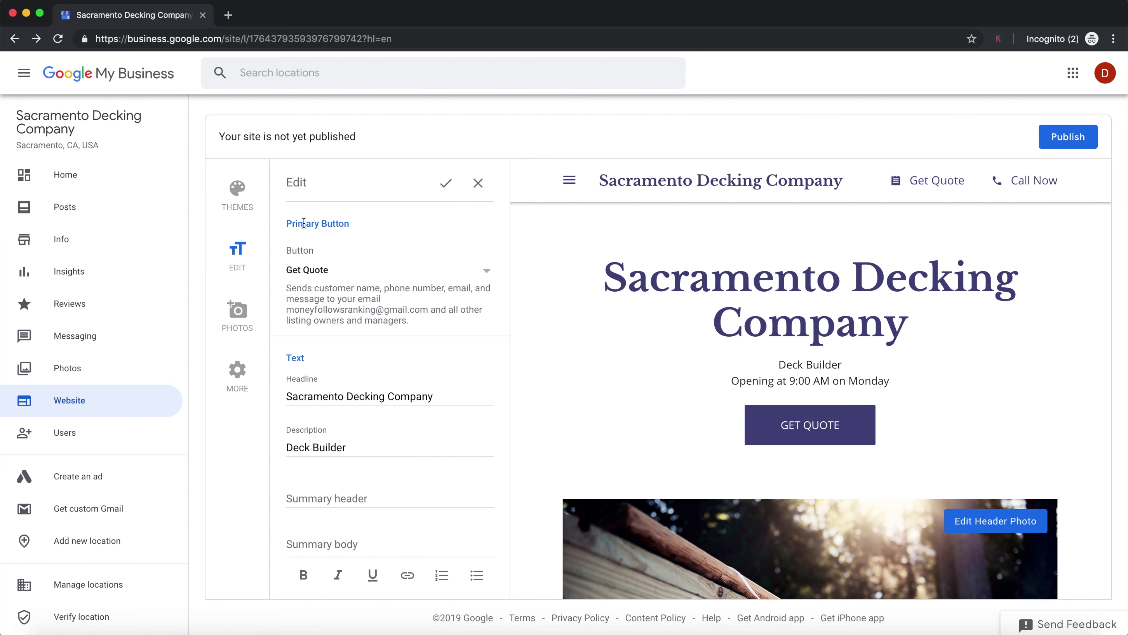
# Set the website's primary button to Call Now
pyautogui.doubleClick(332, 220)
pyautogui.click(316, 276)
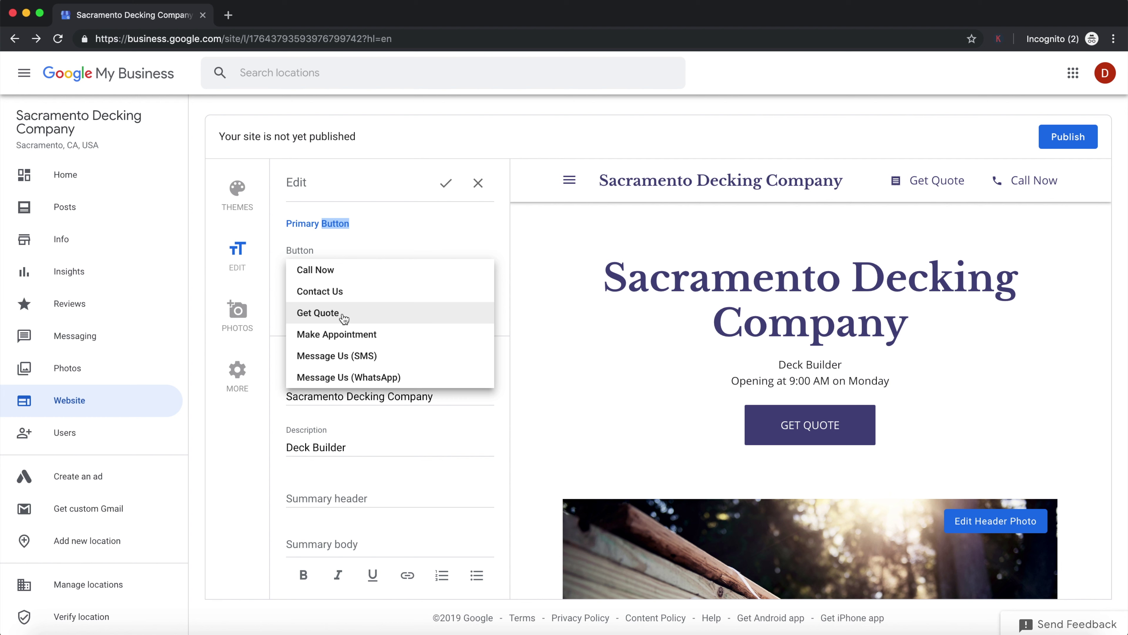
pyautogui.click(339, 273)
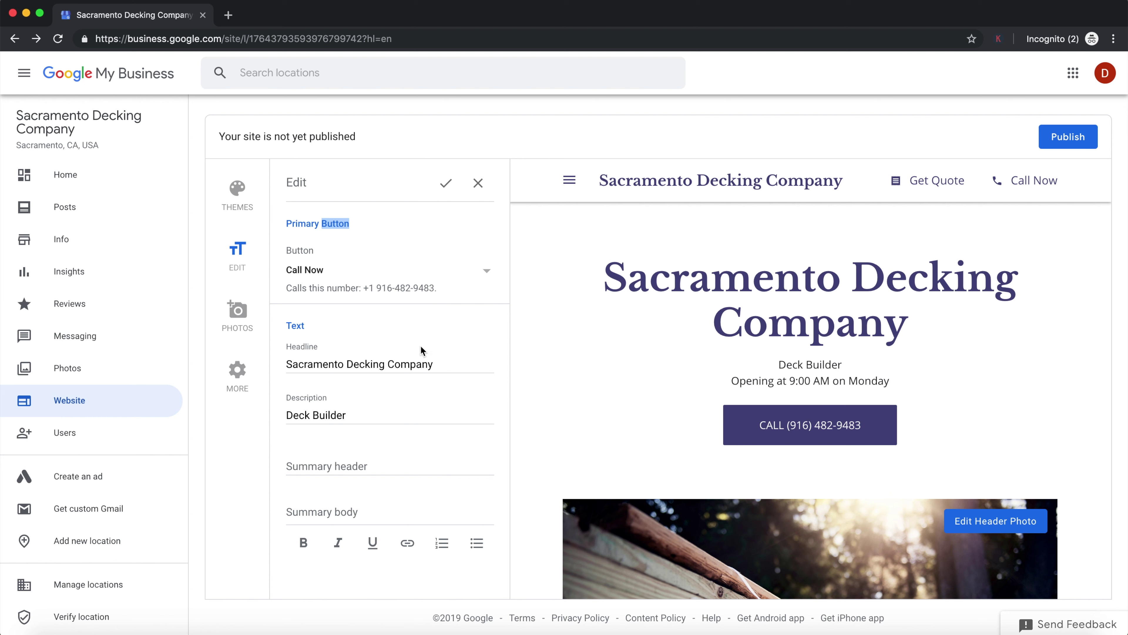
# Replace the website headline with "Plumber Sacramento - Sacramento Plumbing Company"
pyautogui.tripleClick(332, 363)
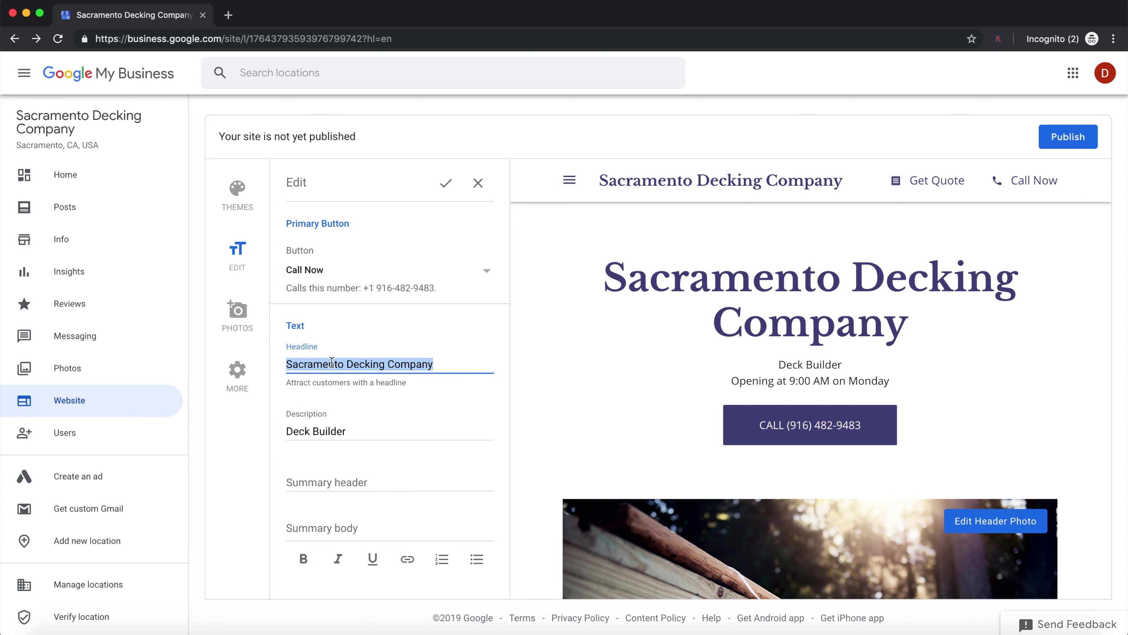
pyautogui.write('Plumber ')
pyautogui.write('Sacarment')
pyautogui.press('BackSpace')
pyautogui.press('BackSpace')
pyautogui.press('BackSpace')
pyautogui.press('BackSpace')
pyautogui.press('BackSpace')
pyautogui.press('BackSpace')
pyautogui.write('ramento')
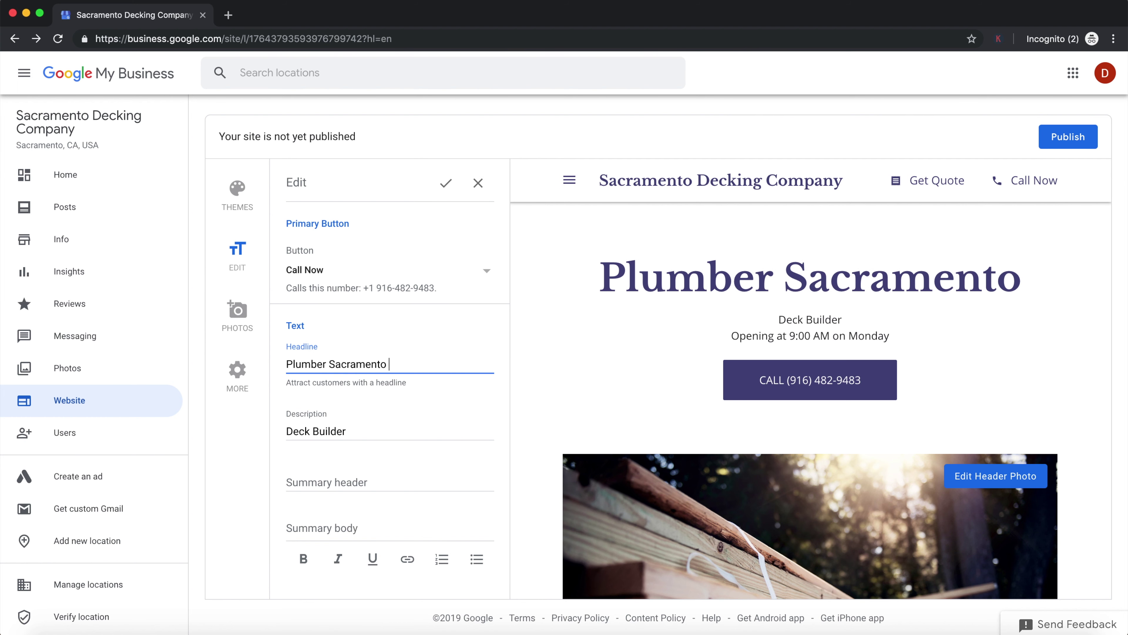
pyautogui.write(' - ')
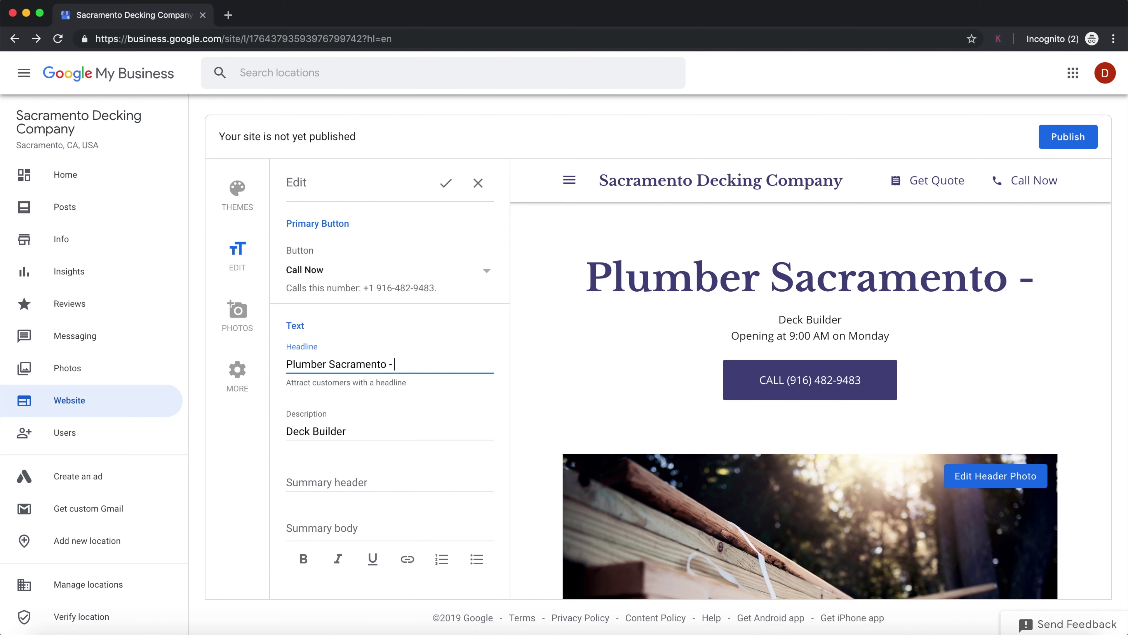
pyautogui.write('Sacrament')
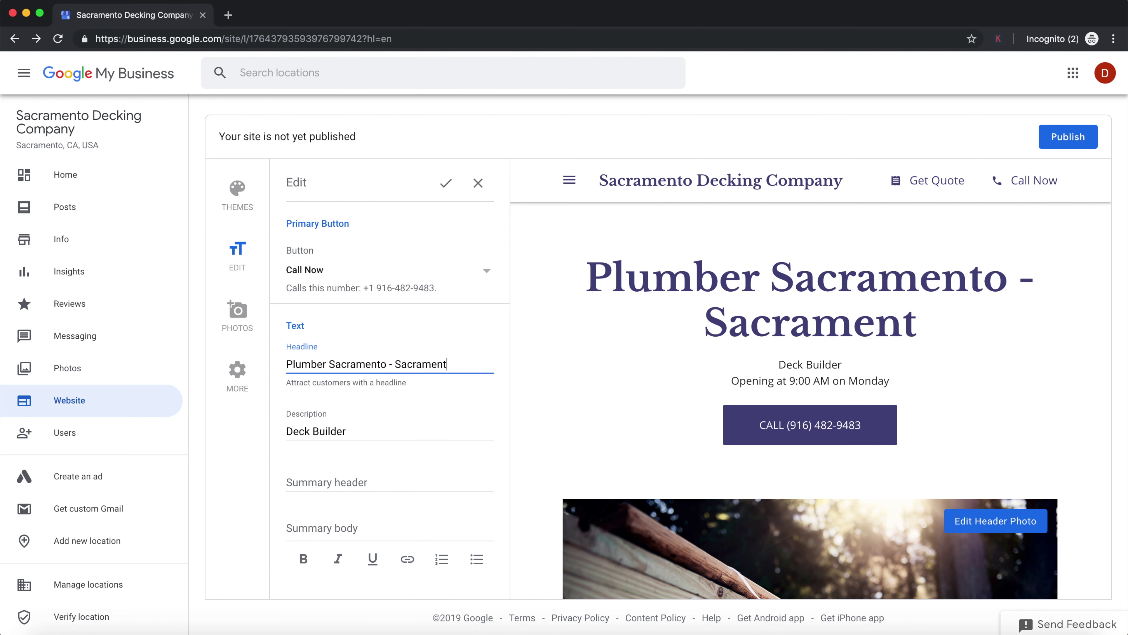
pyautogui.write('o Plumbing Company')
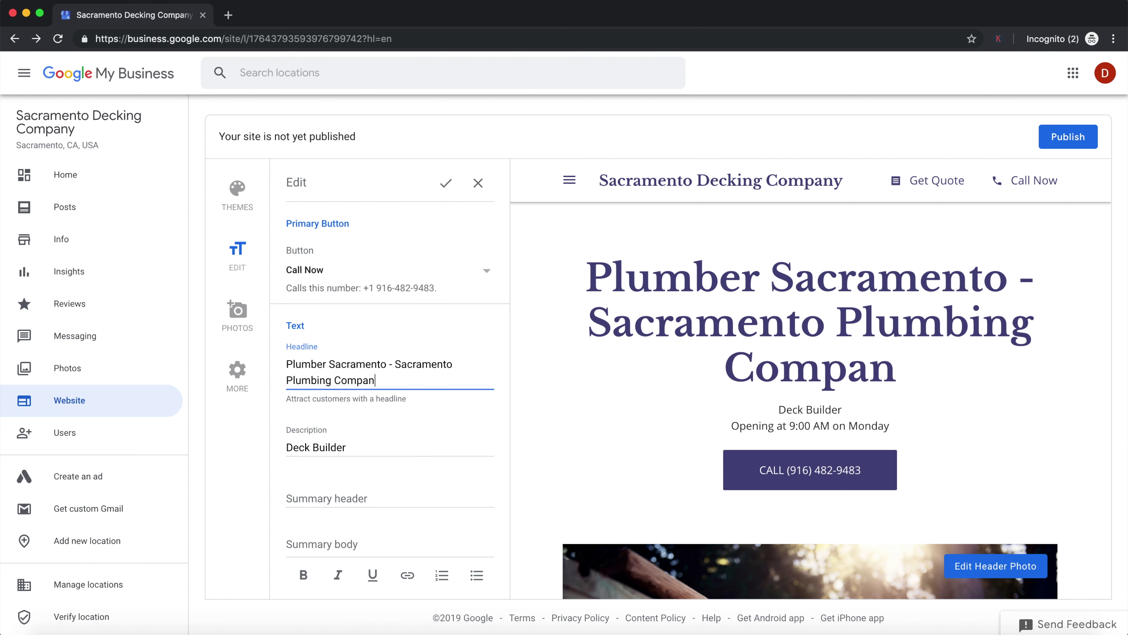
# Change the website's one-line business description to "Plumber"
pyautogui.click(334, 440)
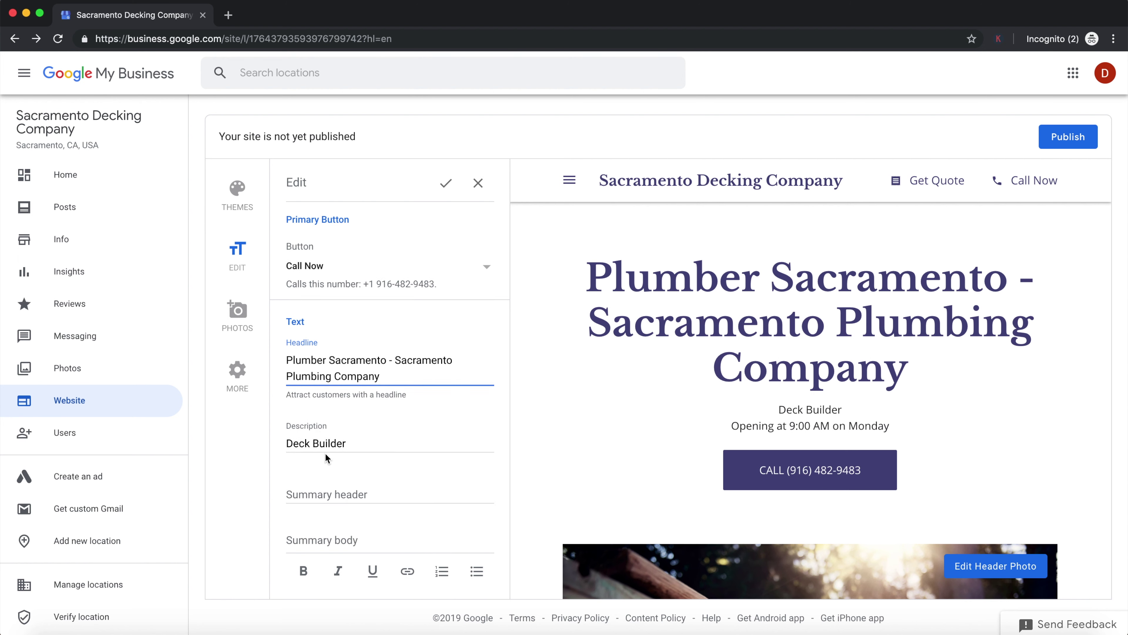
pyautogui.tripleClick(333, 432)
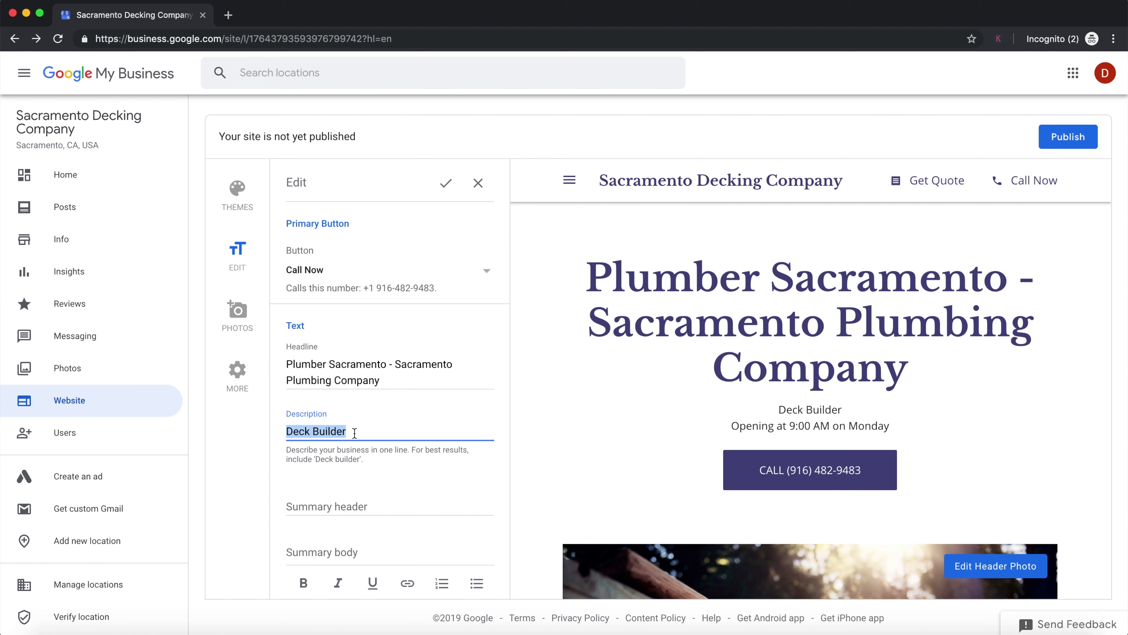
pyautogui.write('Plumber')
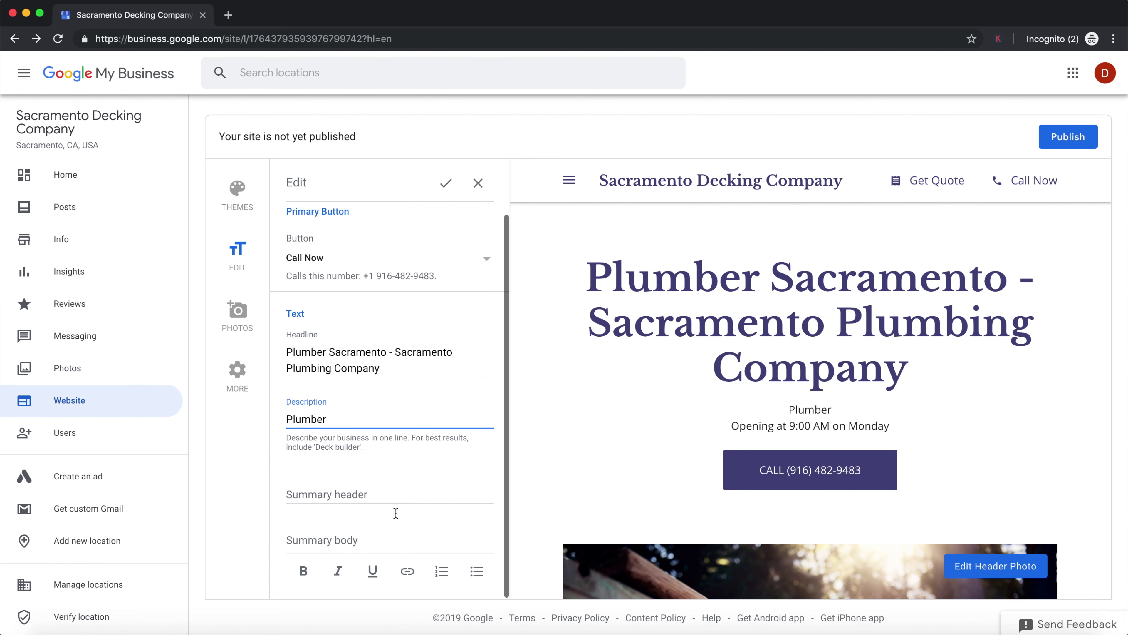
# Enter "We are a plumbing company in Sacramento" as the website's summary header
pyautogui.click(379, 500)
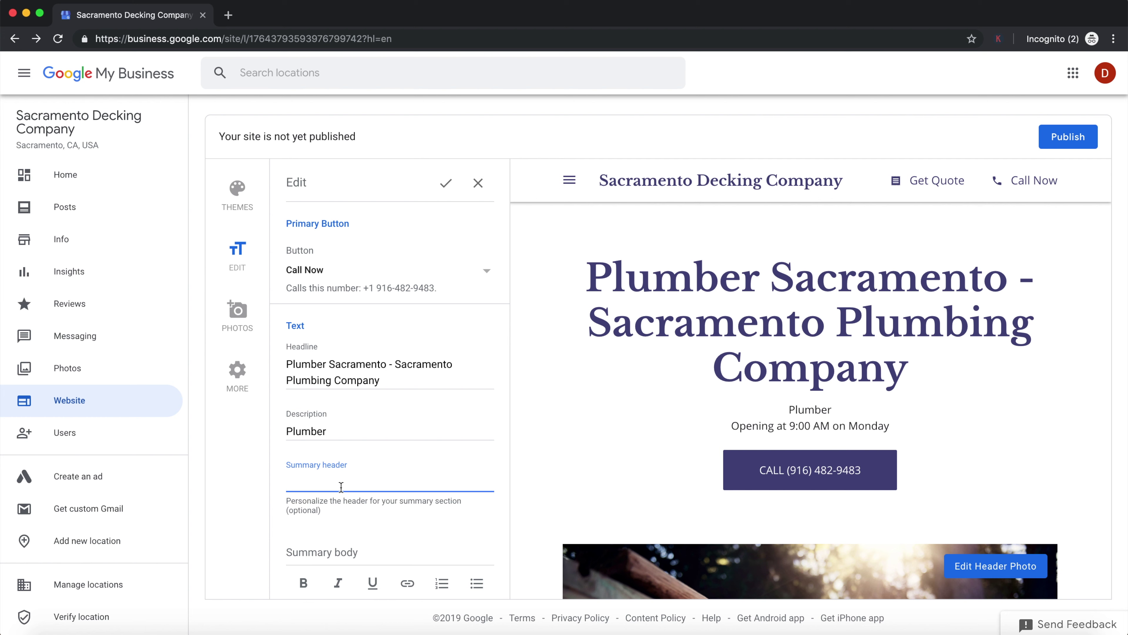
pyautogui.write('We are a plu')
pyautogui.write('mber')
pyautogui.press('BackSpace')
pyautogui.press('BackSpace')
pyautogui.write('ing company ')
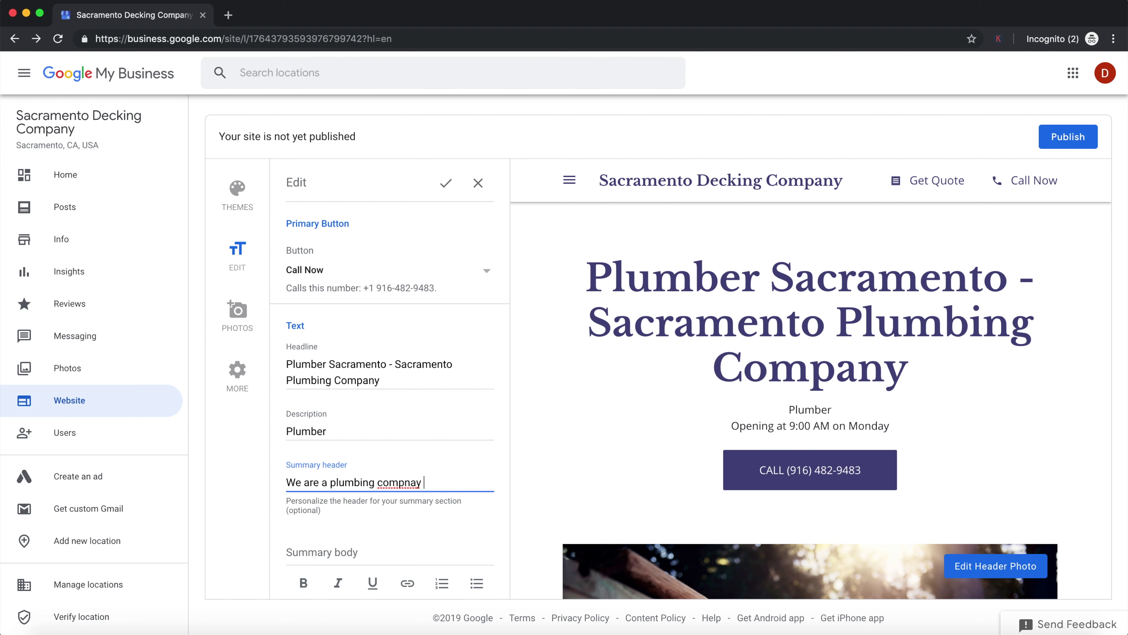
pyautogui.write('in Sacramento')
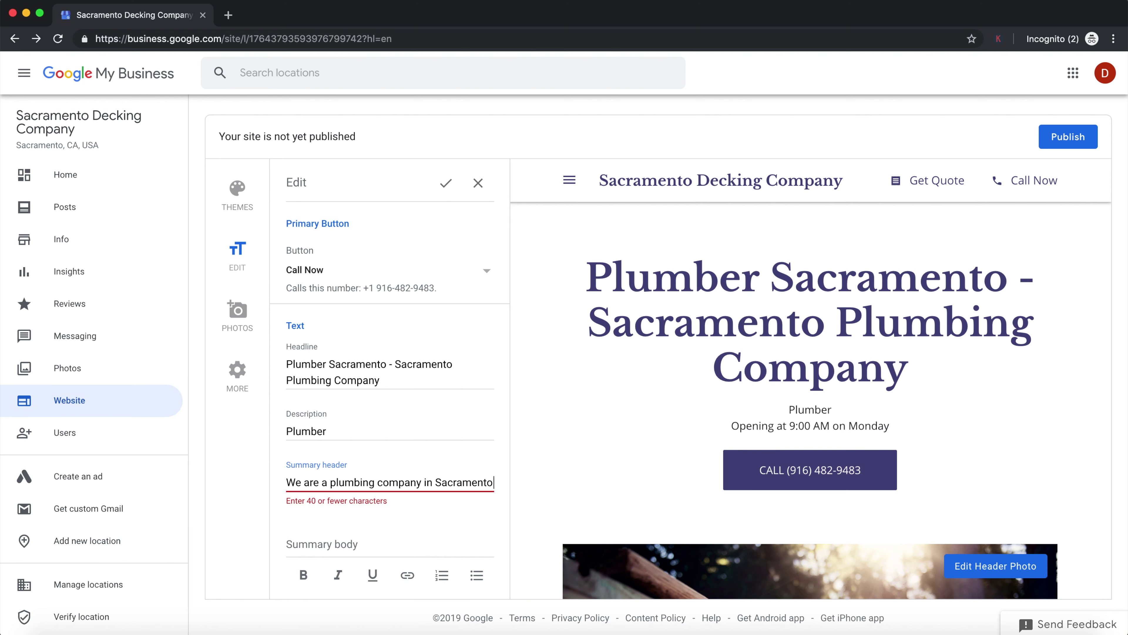
# Reword the website's summary header as "We are a Sacramento plumbing company."
pyautogui.scroll(-10, 550, 458)
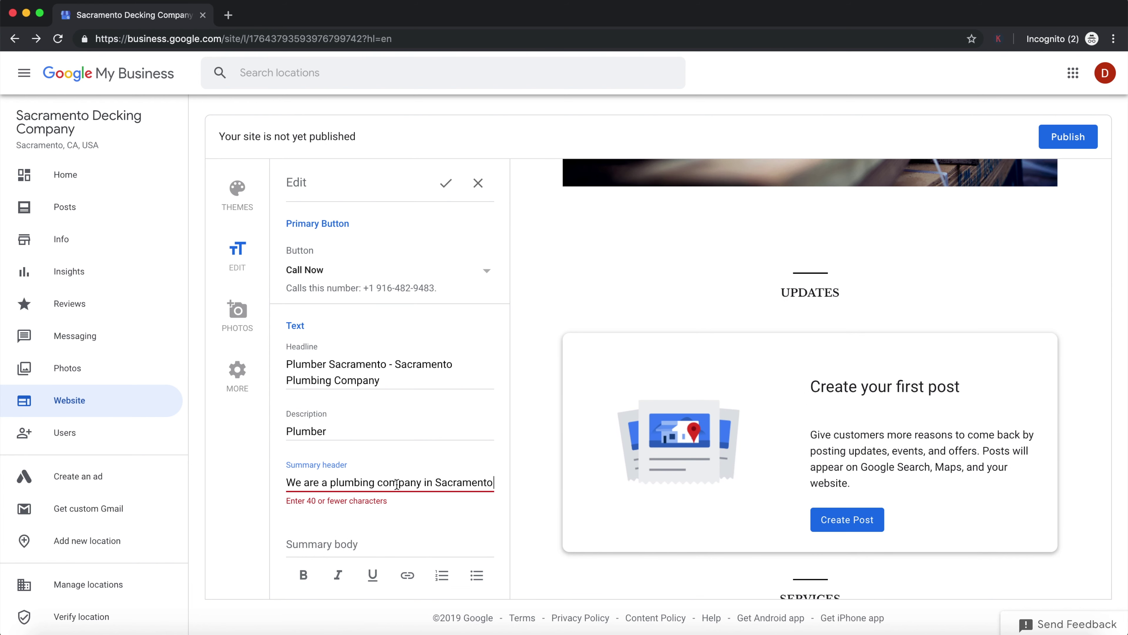
pyautogui.hotkey('shift', 'Left')
pyautogui.hotkey('alt', 'shift', 'Left')
pyautogui.hotkey('alt', 'shift', 'Left')
pyautogui.hotkey('alt', 'shift', 'Left')
pyautogui.hotkey('alt', 'shift', 'Left')
pyautogui.write('Sacramento plumbing company.')
# Leave the summary body empty, save the website text edits and publish the site
pyautogui.click(331, 534)
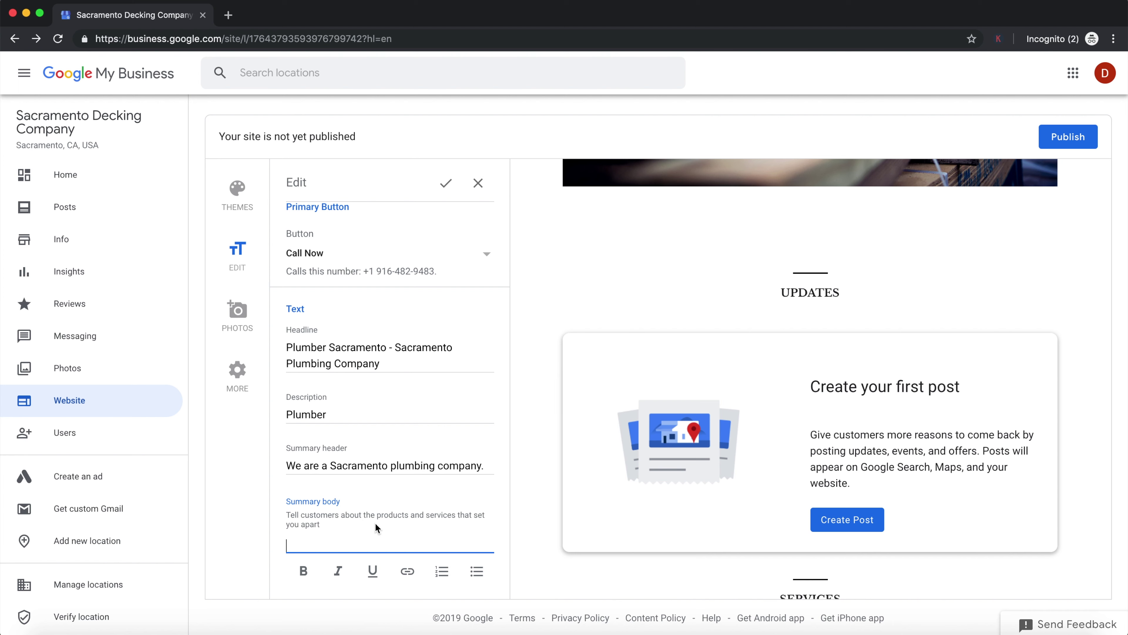
pyautogui.click(446, 183)
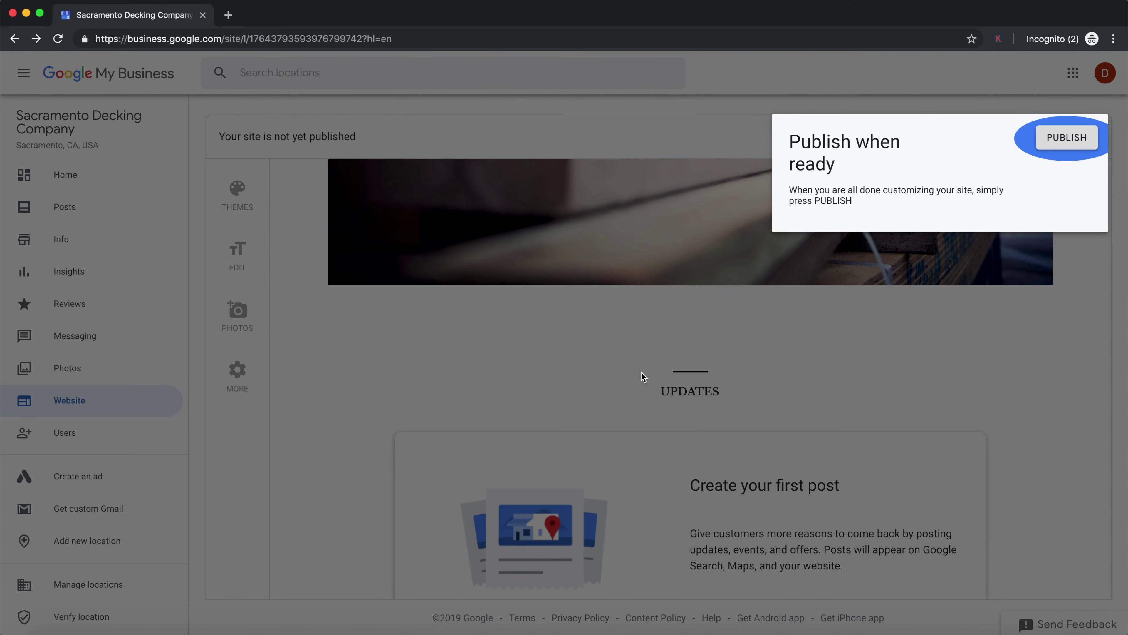
pyautogui.click(1060, 145)
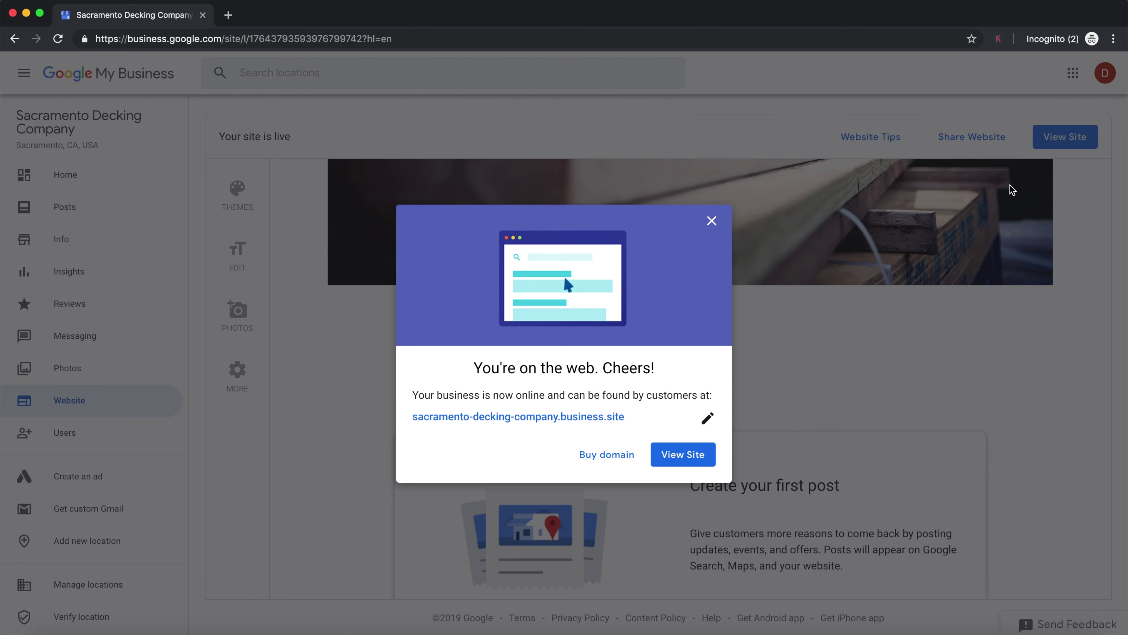
# Review the website preview from the headline and header photo through services, testimonials and gallery to the map, contact details and business hours
pyautogui.click(311, 542)
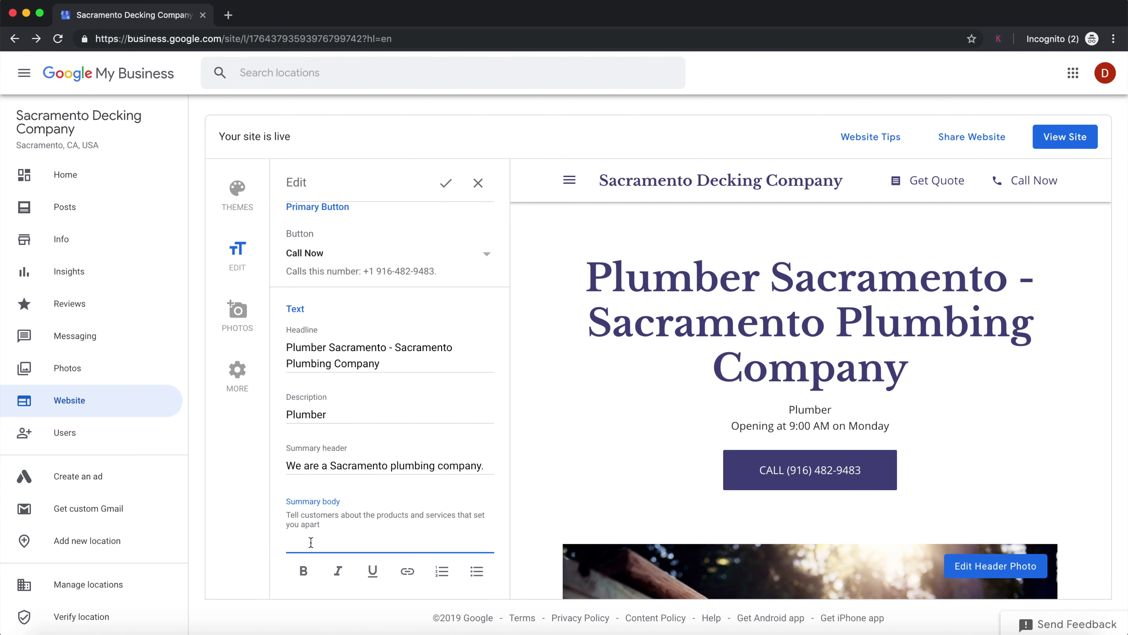
pyautogui.scroll(-8, 624, 461)
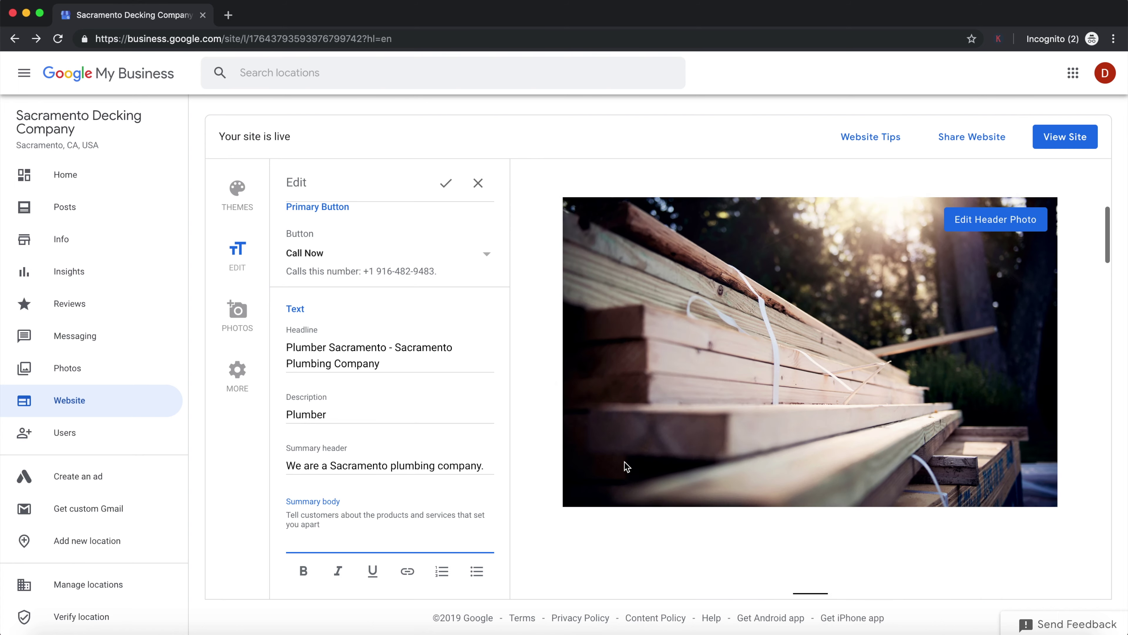
pyautogui.scroll(-15, 625, 465)
pyautogui.scroll(-15, 625, 464)
pyautogui.scroll(20, 625, 465)
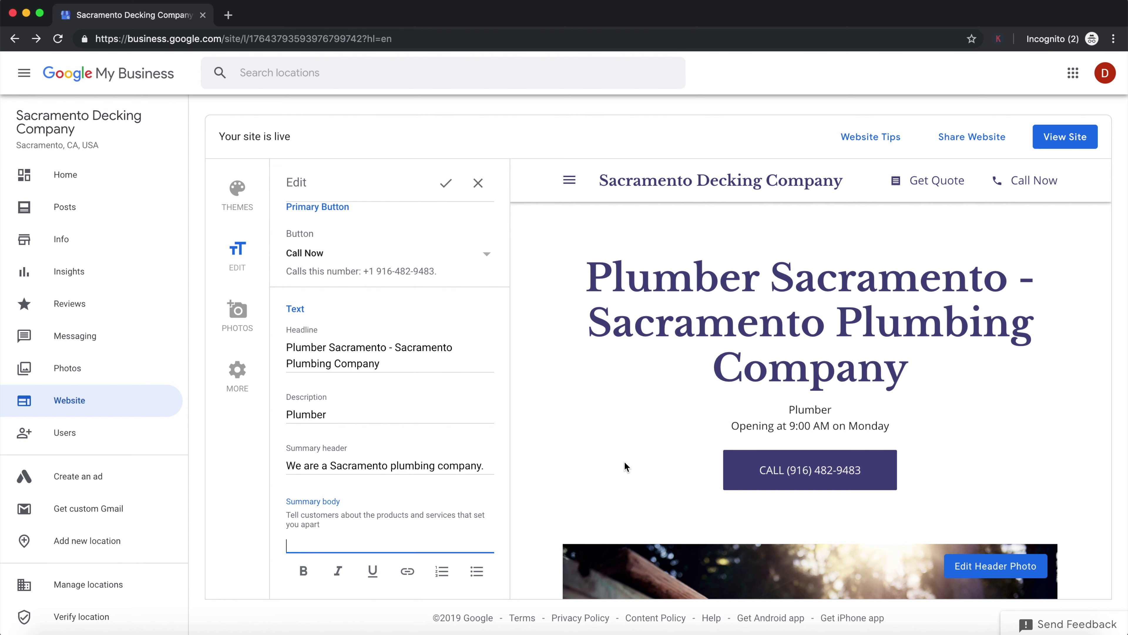
pyautogui.scroll(-20, 624, 465)
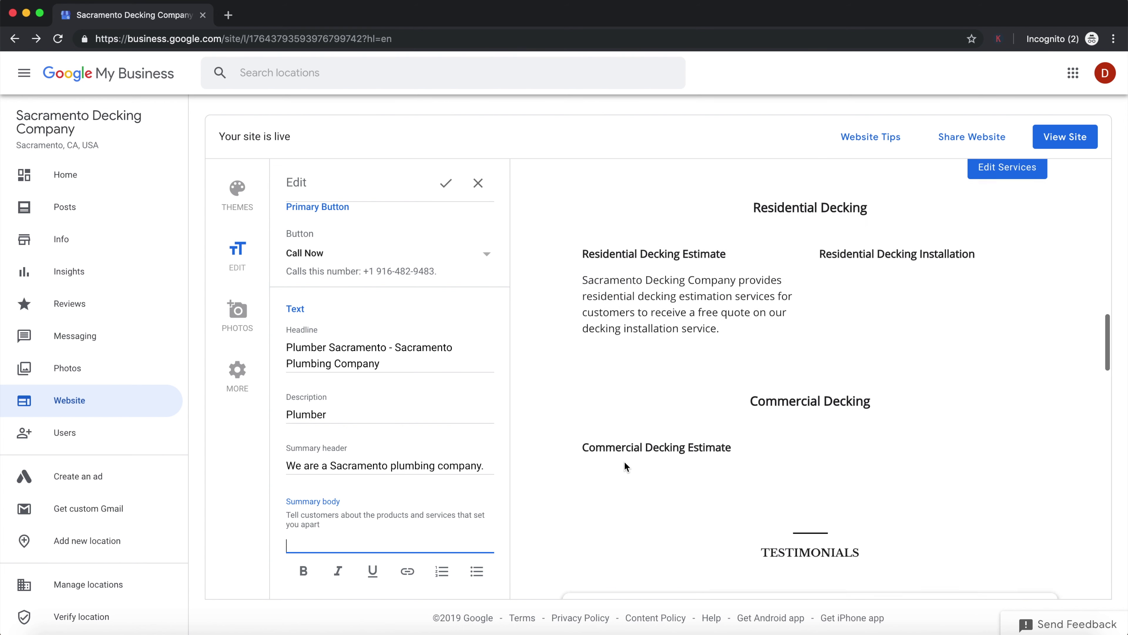
pyautogui.scroll(-15, 625, 462)
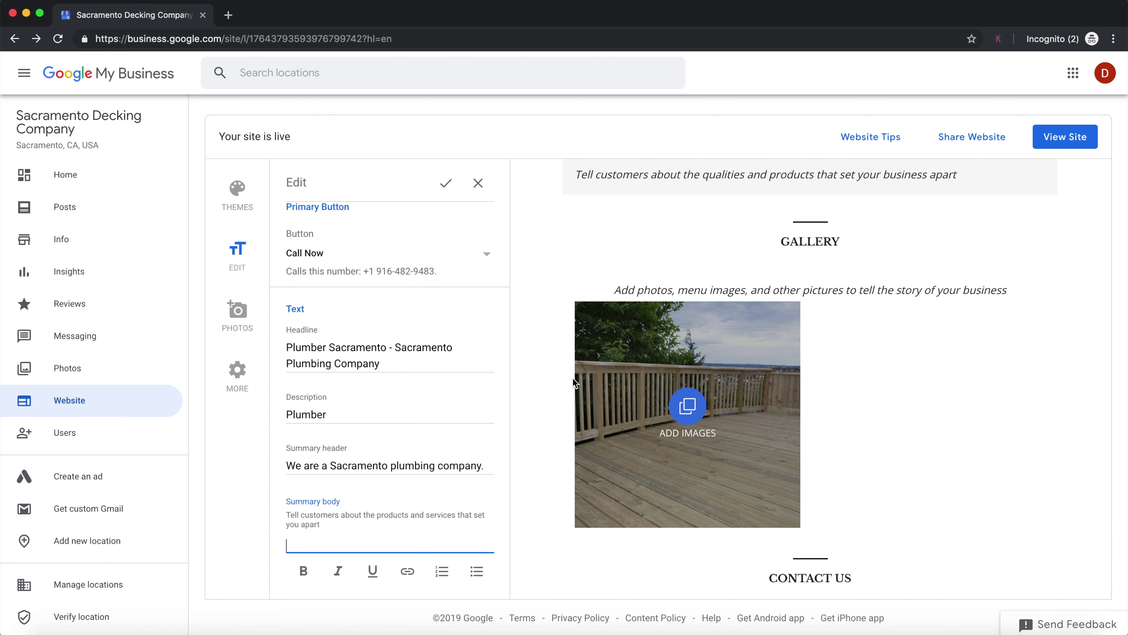
pyautogui.scroll(-4, 573, 378)
pyautogui.scroll(-8, 573, 377)
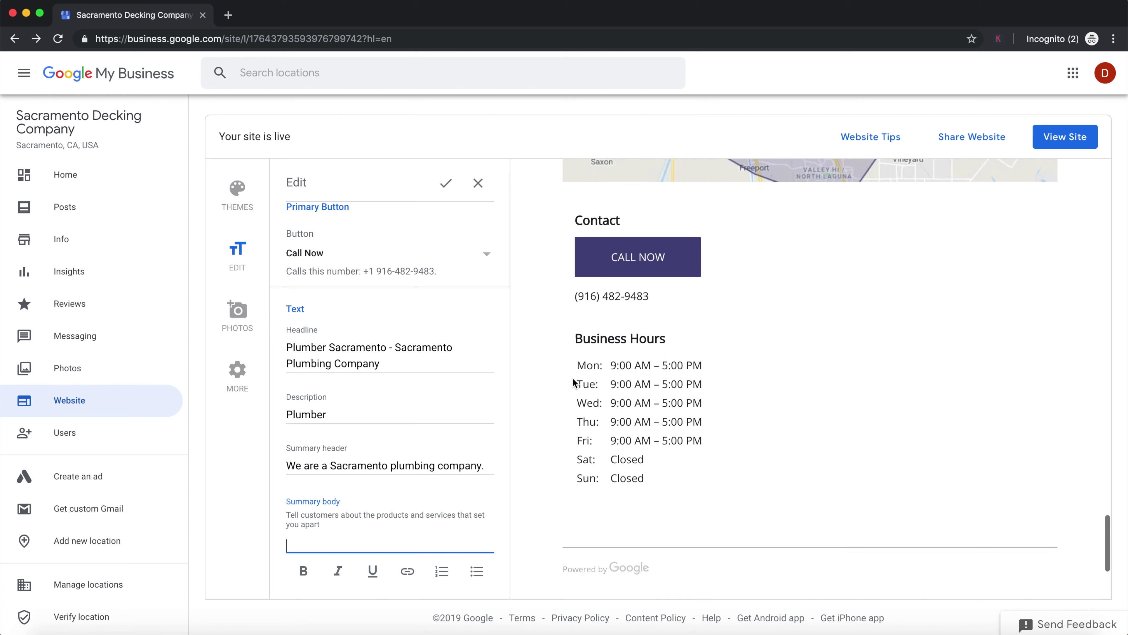
pyautogui.scroll(3, 573, 377)
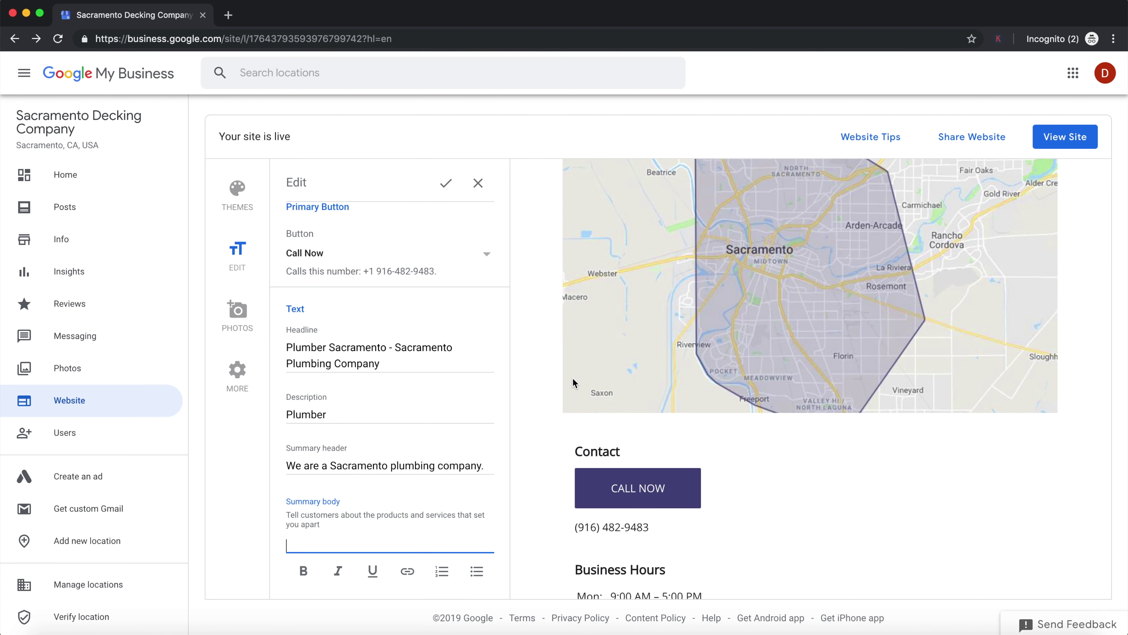
pyautogui.scroll(-5, 573, 378)
pyautogui.scroll(15, 574, 381)
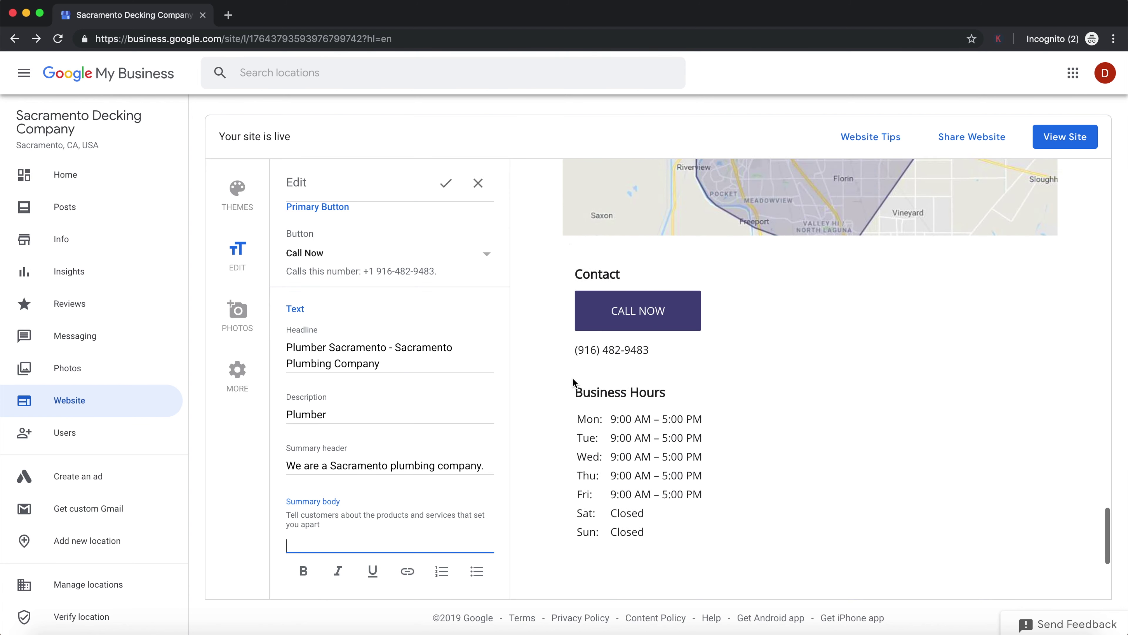
pyautogui.scroll(6, 573, 378)
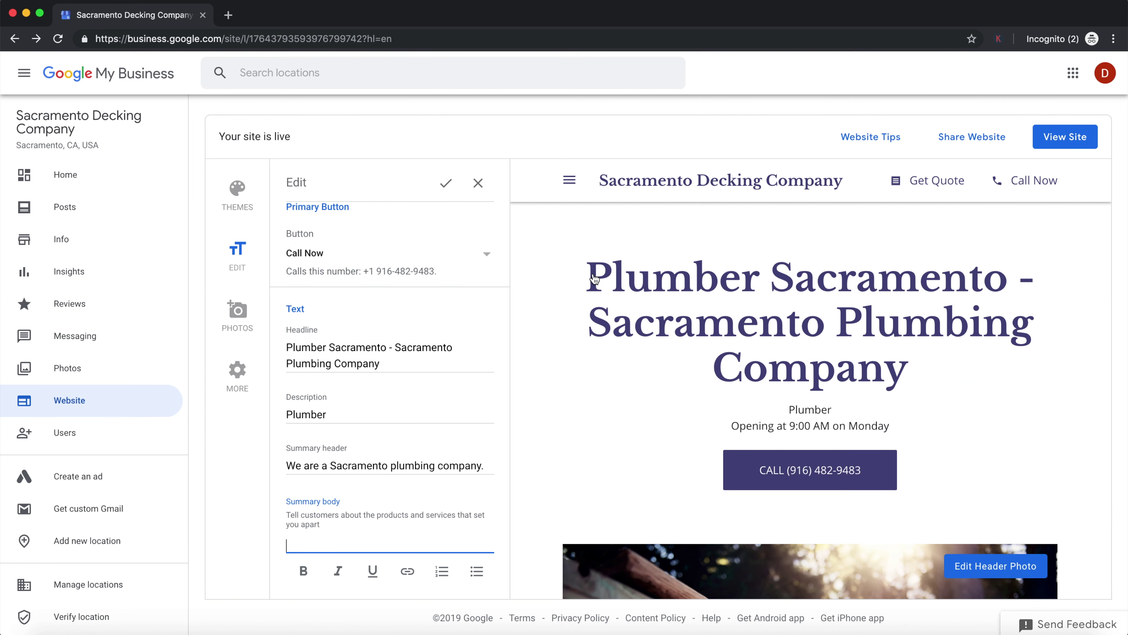
pyautogui.moveTo(595, 278); pyautogui.dragTo(728, 288)
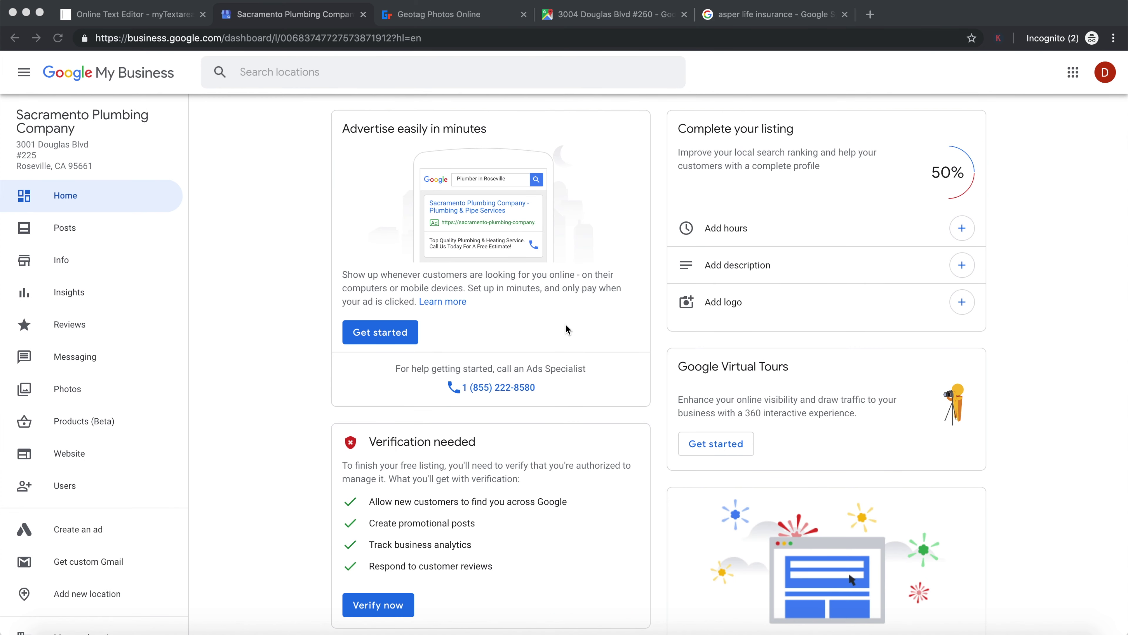
# Start a new offer post for the Sacramento Plumbing Company listing
pyautogui.click(128, 229)
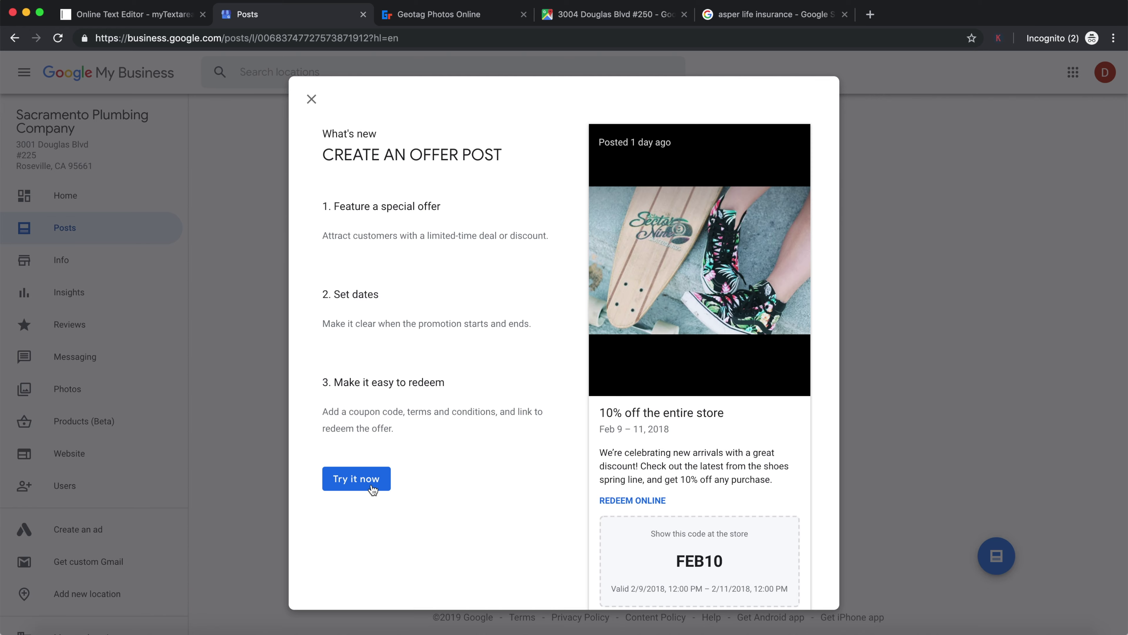
pyautogui.click(372, 485)
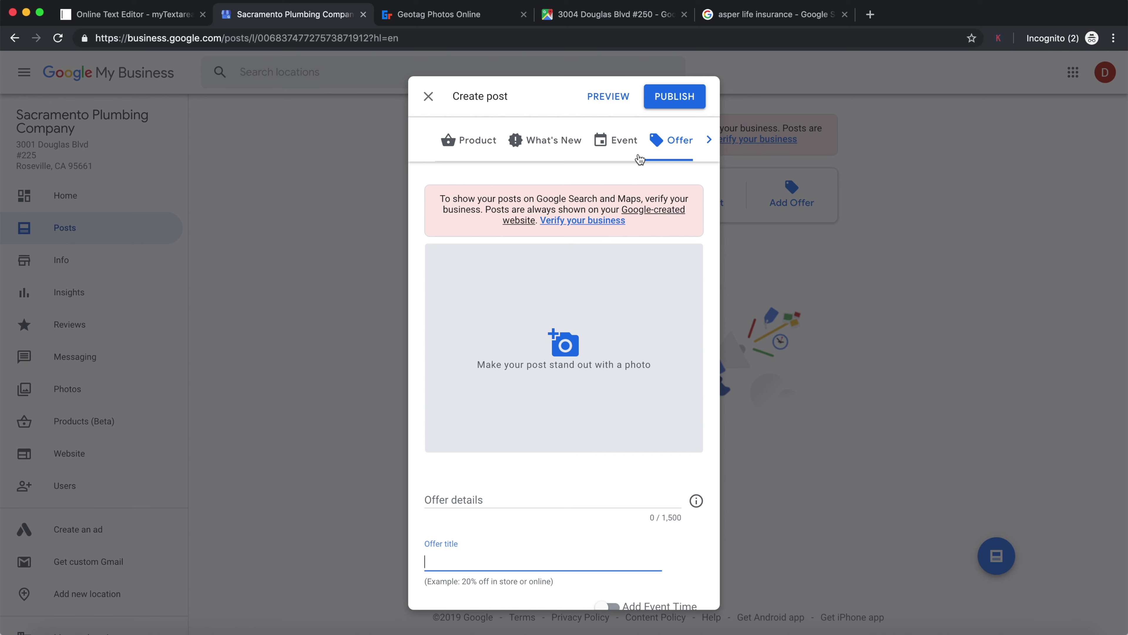
# Examine how the Asper Life Insurance business listing and its published offer post appear in the Google search results
pyautogui.click(750, 22)
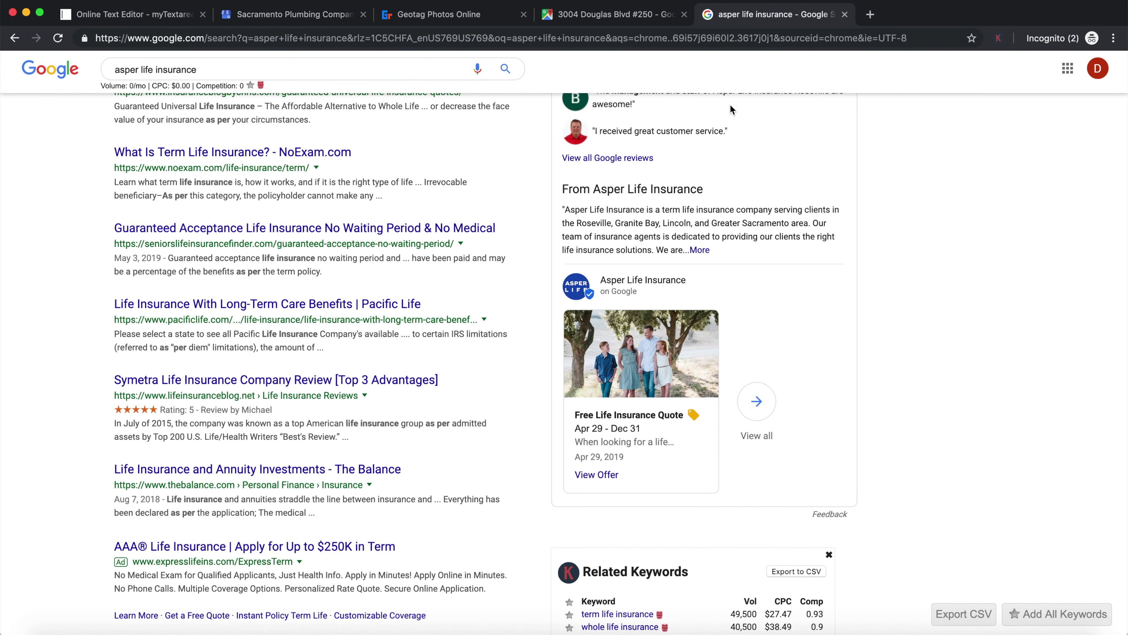
pyautogui.scroll(2, 730, 133)
pyautogui.scroll(-5, 693, 175)
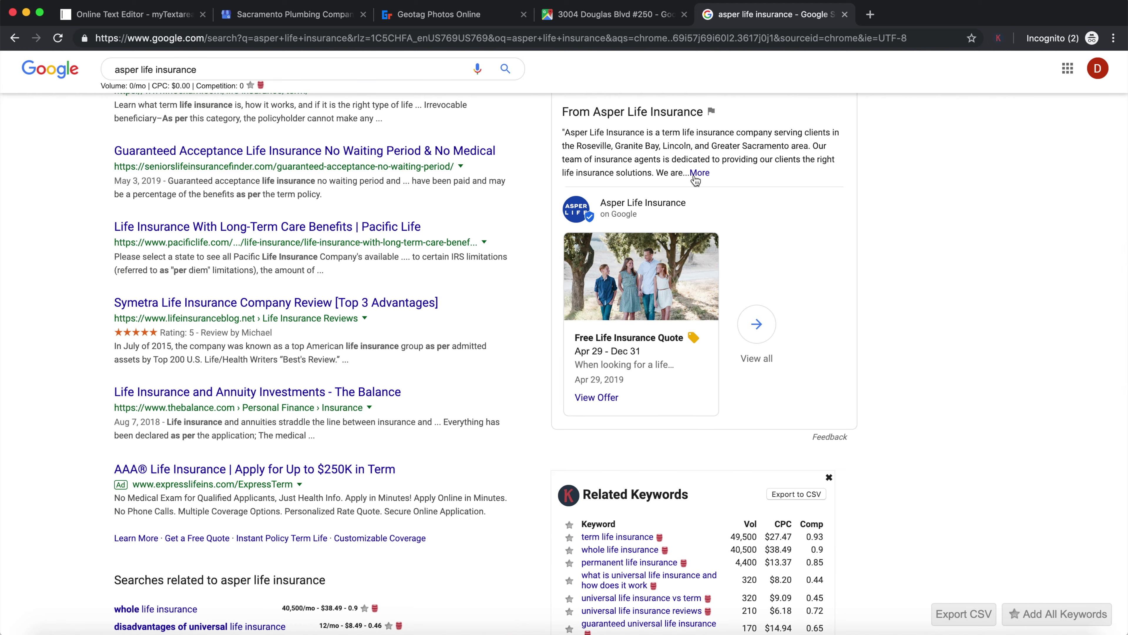
pyautogui.scroll(-5, 695, 180)
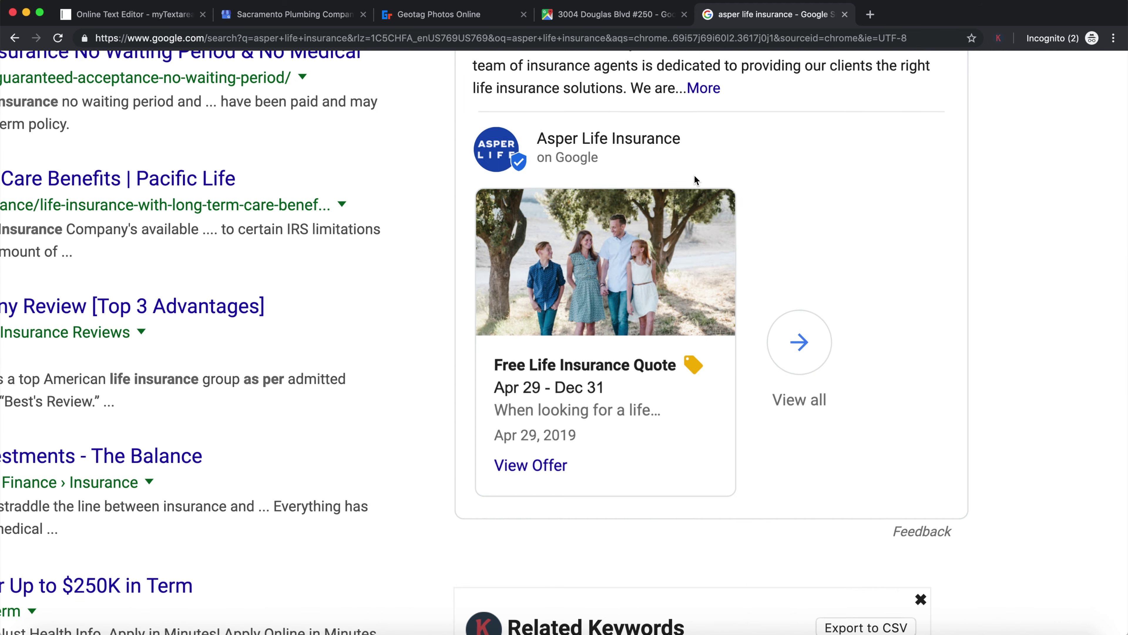
pyautogui.scroll(2, 696, 180)
pyautogui.scroll(15, 696, 180)
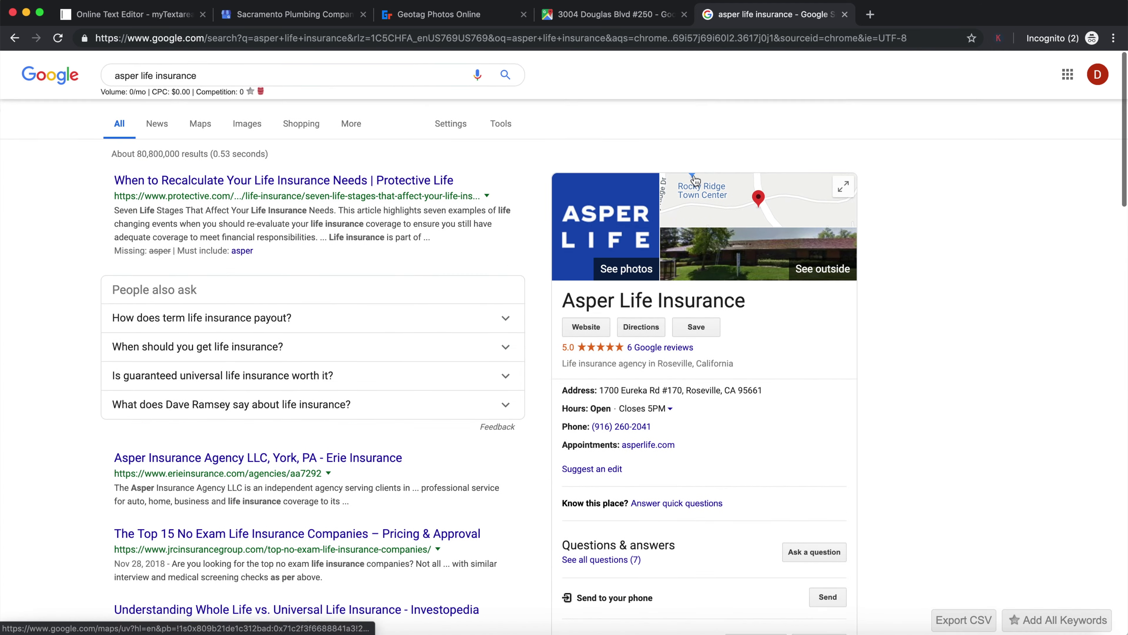
pyautogui.scroll(-15, 639, 349)
pyautogui.scroll(-3, 639, 349)
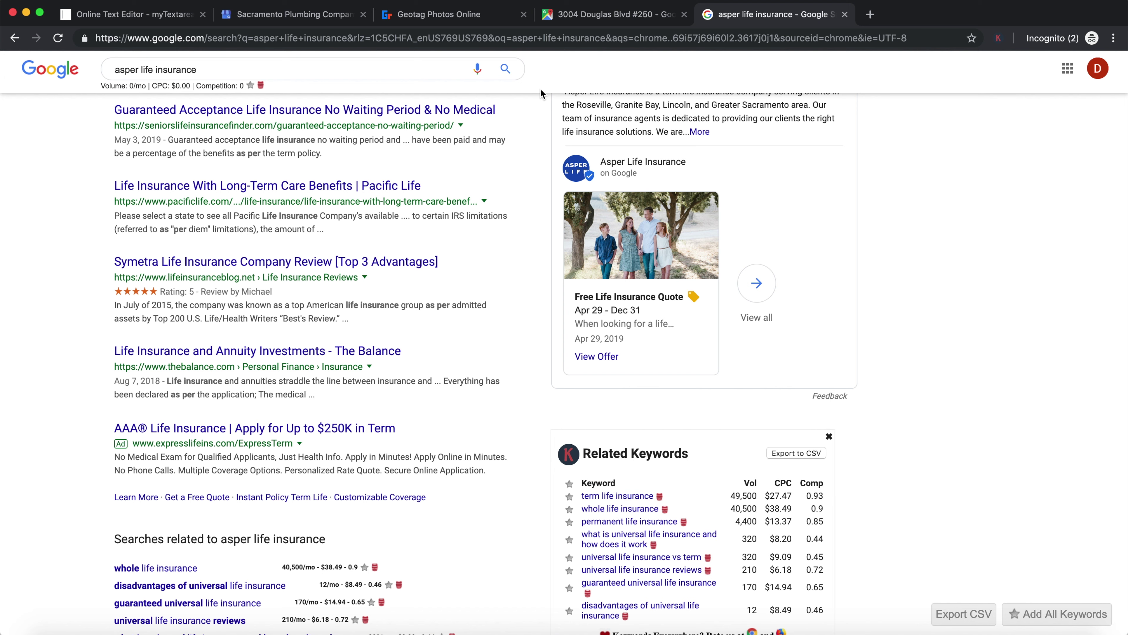
# Return to the offer post draft and add the photo "deck installer sacramento.jpg" from the Desktop
pyautogui.click(323, 24)
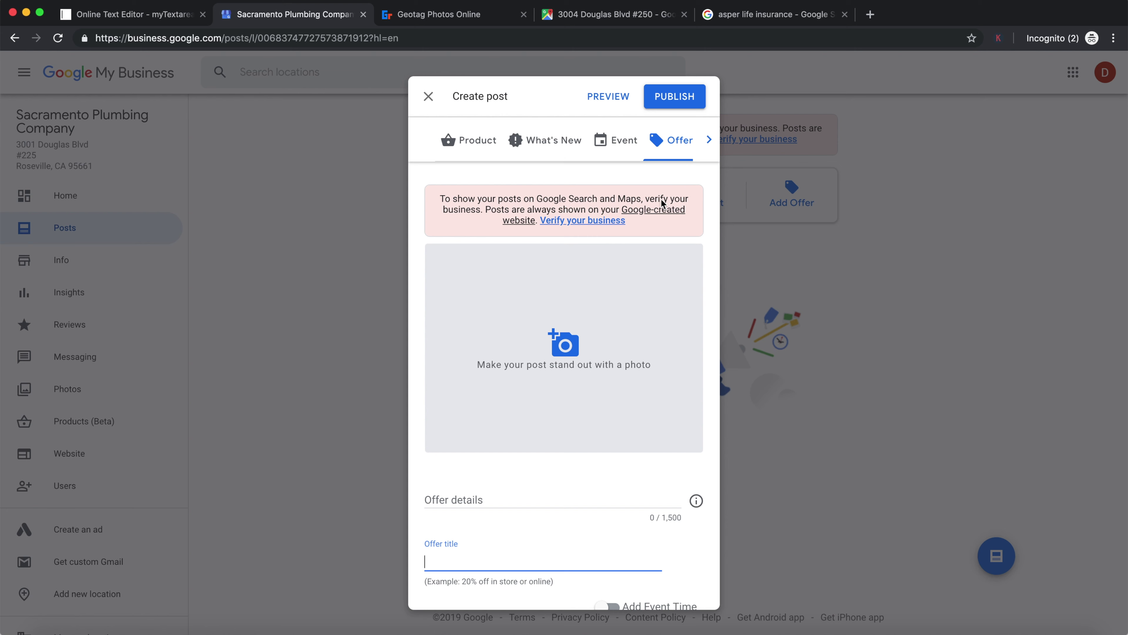
pyautogui.scroll(-5, 623, 351)
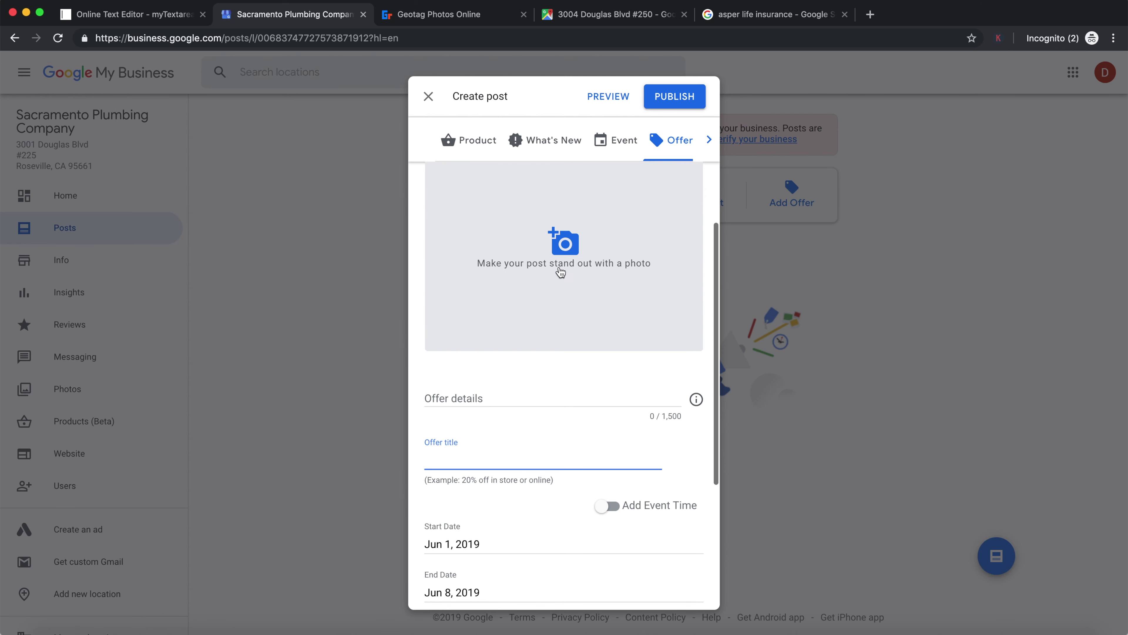
pyautogui.click(560, 271)
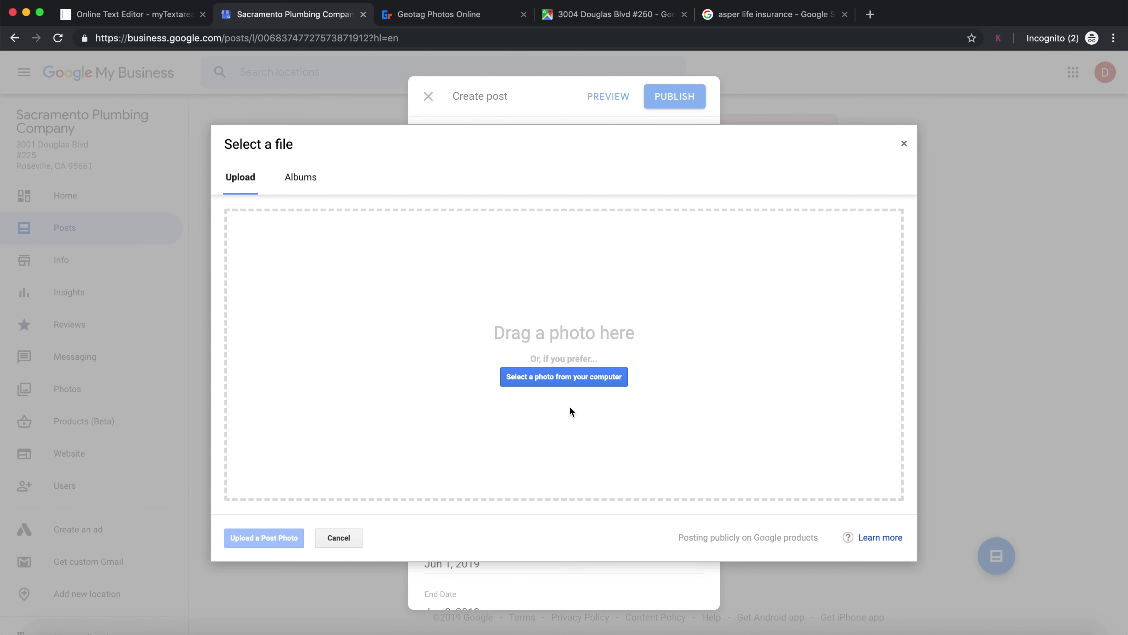
pyautogui.click(567, 384)
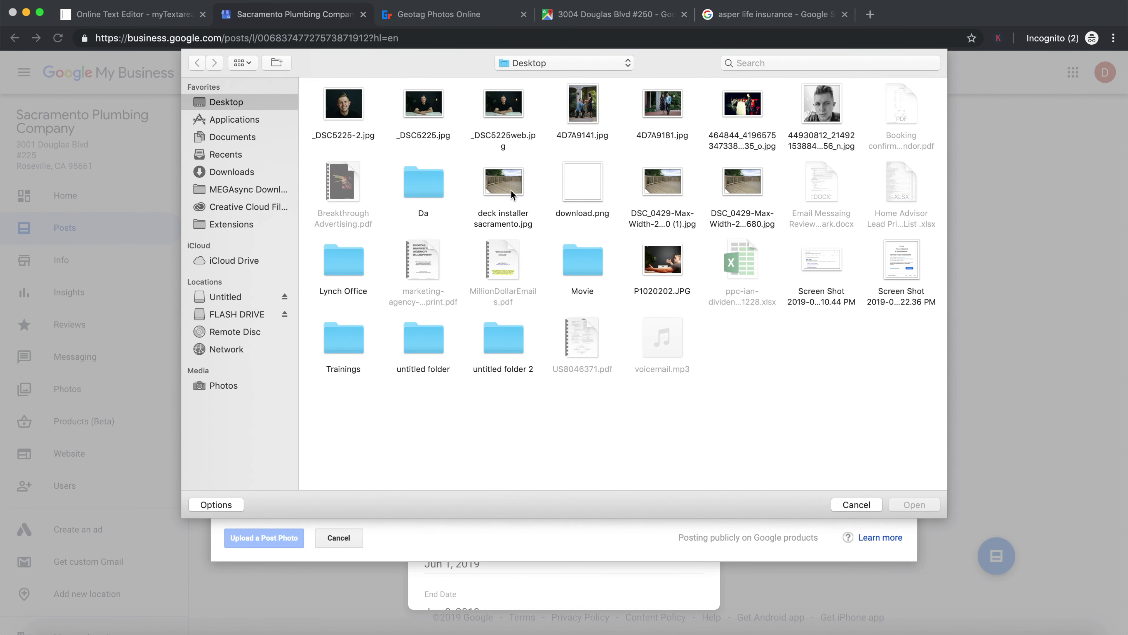
pyautogui.click(513, 193)
pyautogui.click(913, 504)
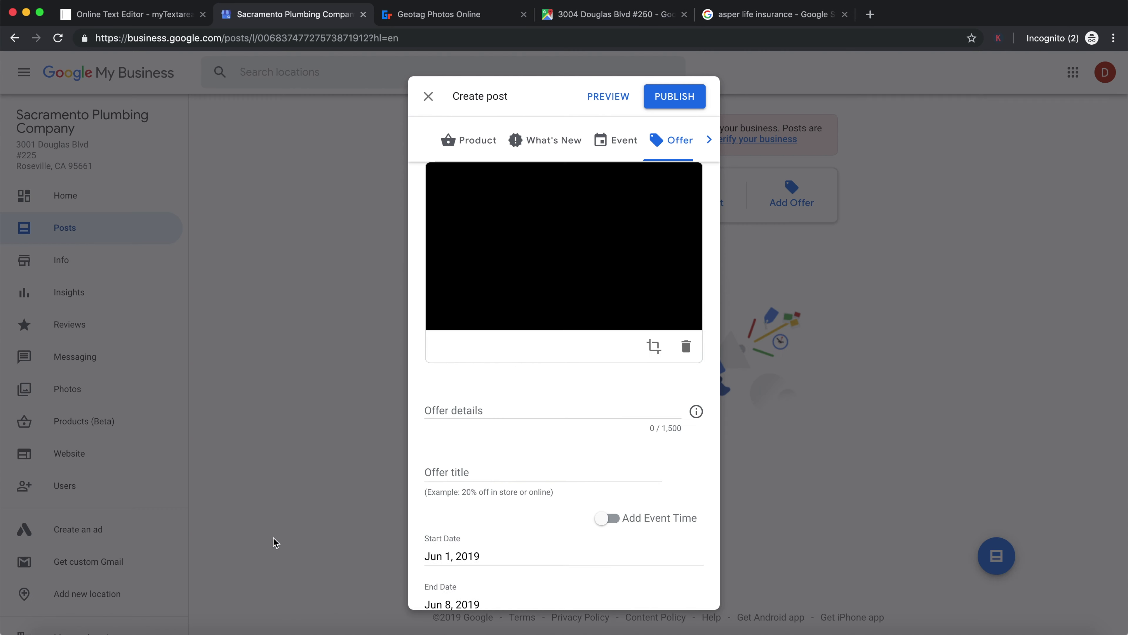
# Enter "Free Decking Installation Estimate" as the offer details
pyautogui.scroll(-3, 528, 360)
pyautogui.scroll(1, 529, 360)
pyautogui.click(516, 306)
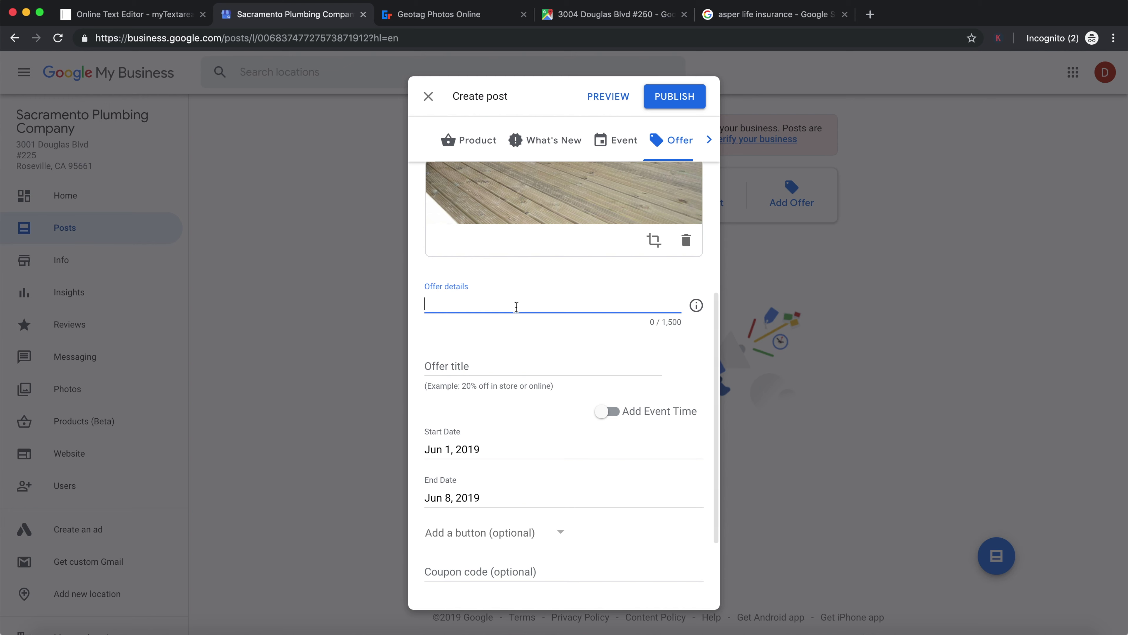
pyautogui.click(775, 14)
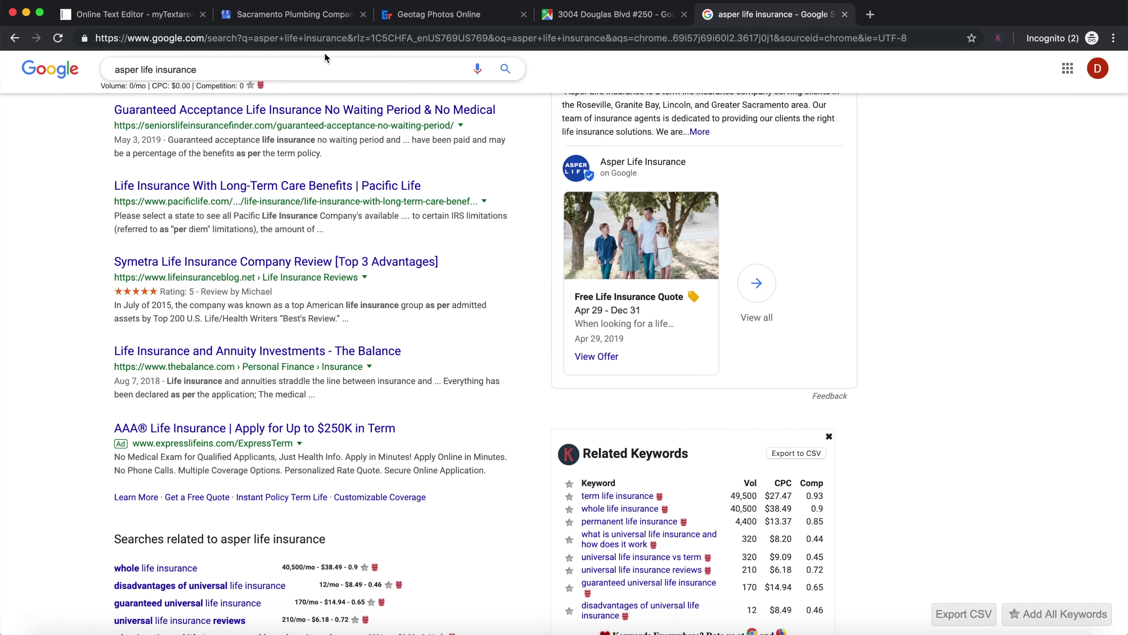
pyautogui.click(313, 16)
pyautogui.write('Free Decking INsta')
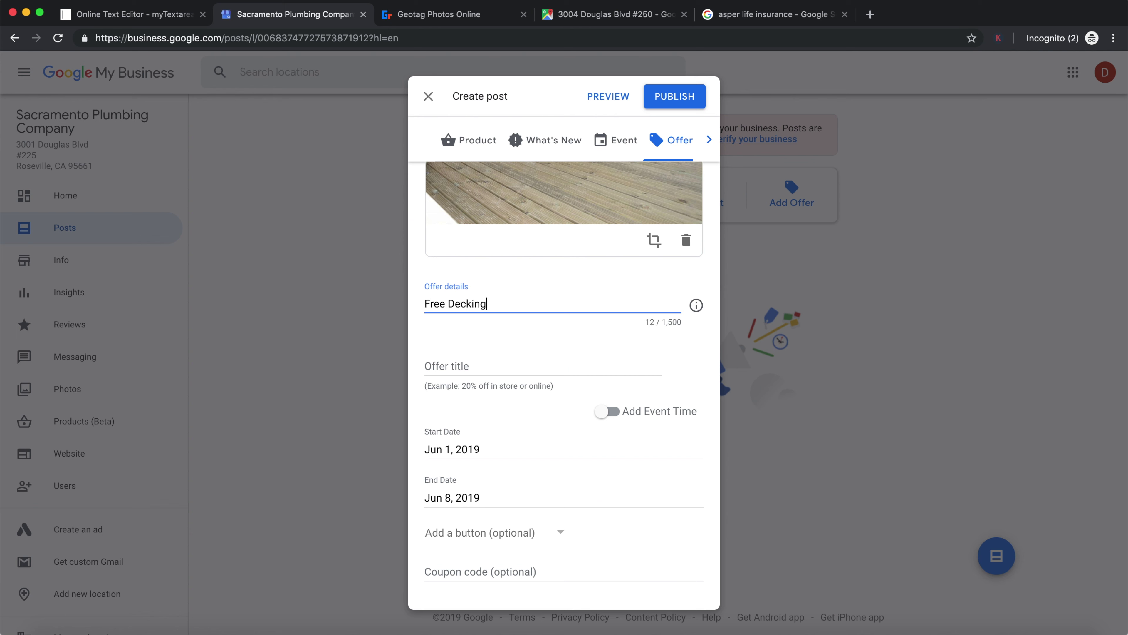
pyautogui.press('BackSpace')
pyautogui.press('BackSpace')
pyautogui.press('BackSpace')
pyautogui.press('BackSpace')
pyautogui.write('nstallation e')
pyautogui.write('s')
pyautogui.write('Estimate')
# Set the offer title to "Free Decking Installation Estimate" and clear the offer details text
pyautogui.press('Tab')
pyautogui.write('Free Decking Installation Estimate')
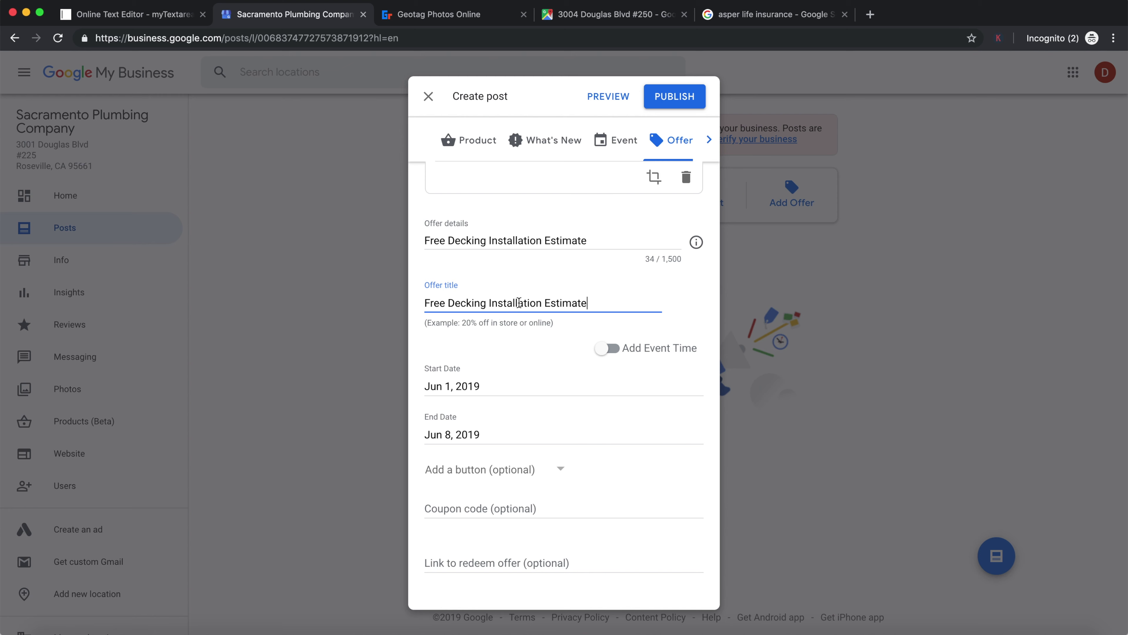
pyautogui.tripleClick(479, 240)
pyautogui.hotkey('ctrl', 'x')
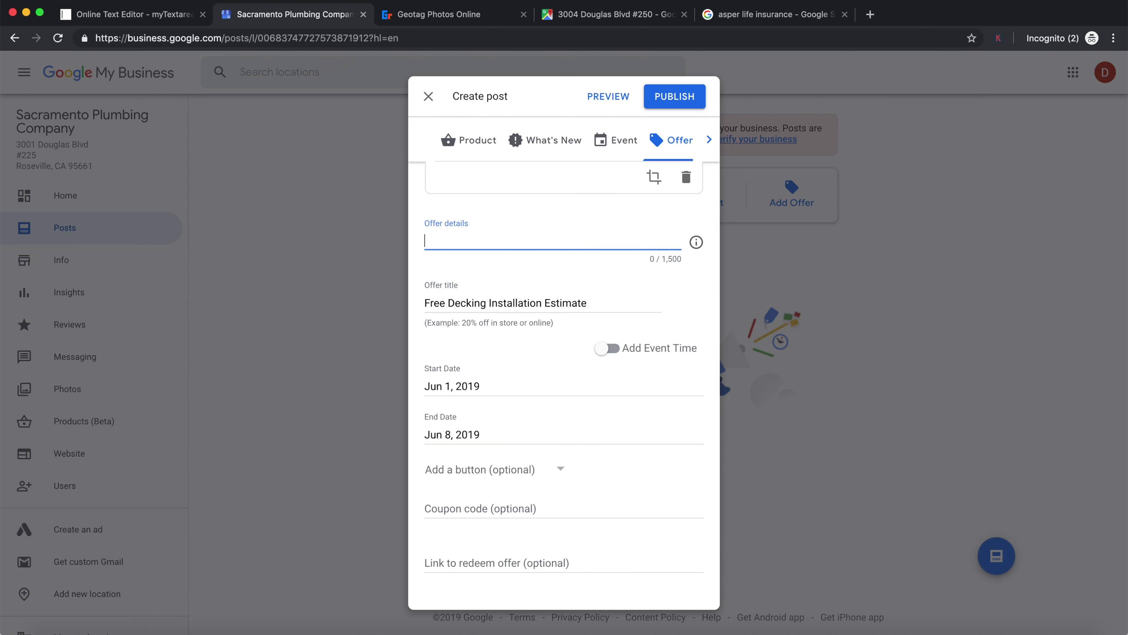
pyautogui.click(776, 14)
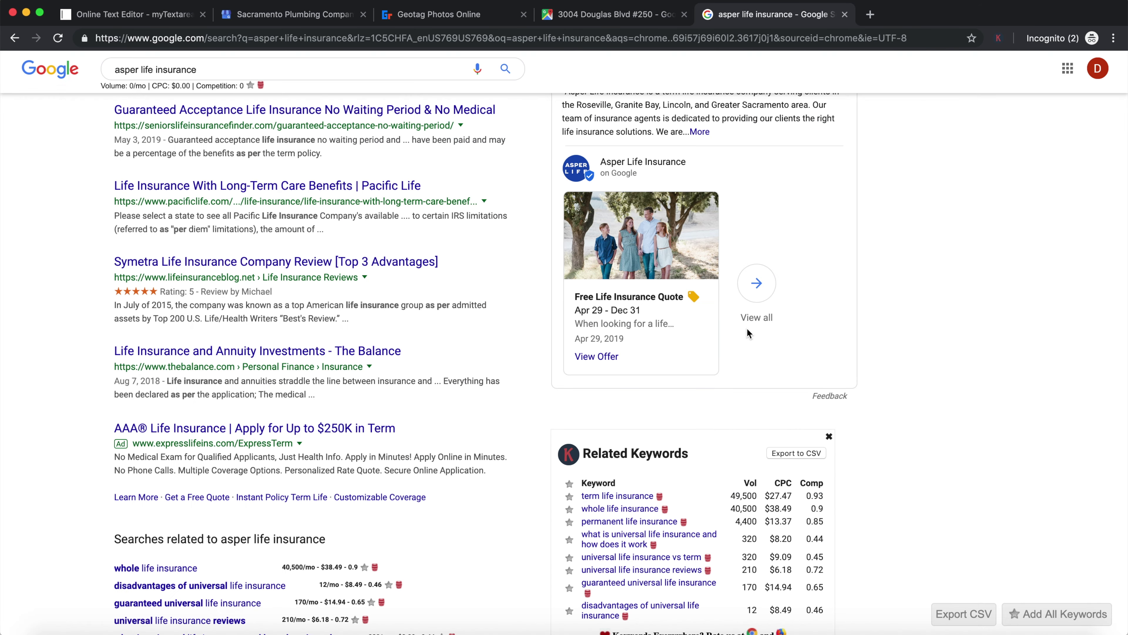
pyautogui.click(425, 21)
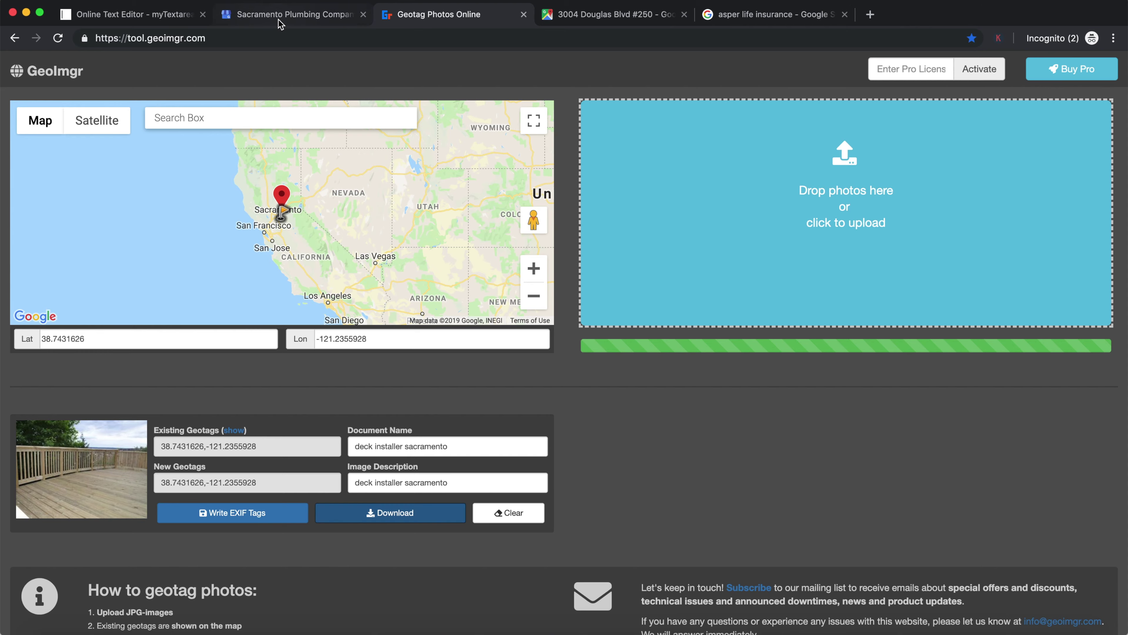
pyautogui.click(280, 18)
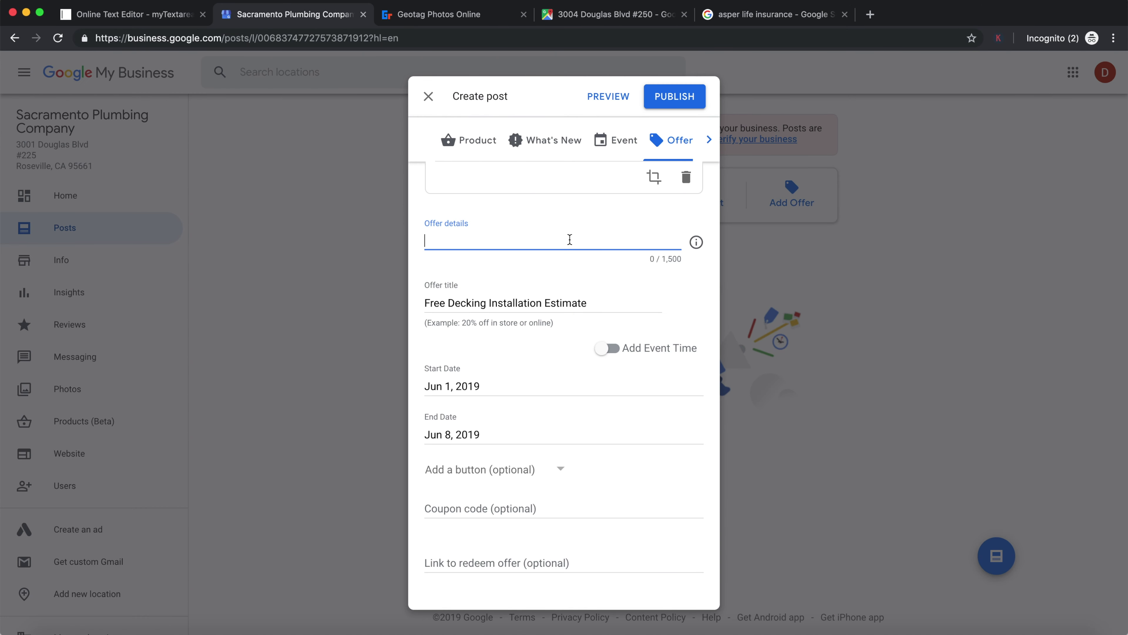
pyautogui.scroll(-1, 570, 239)
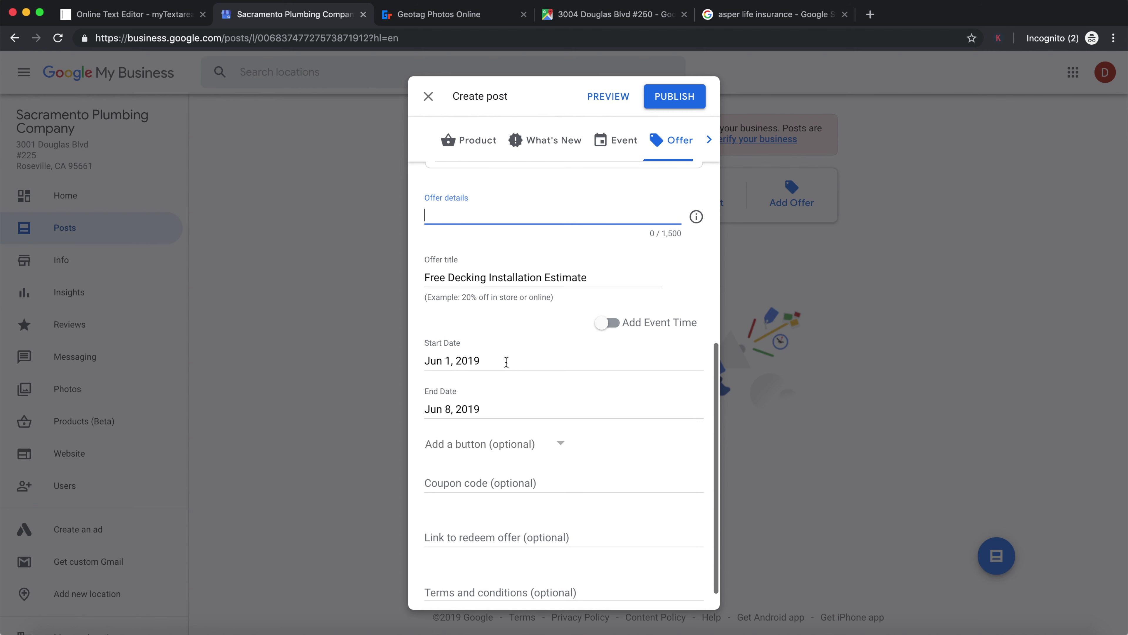
# Set the offer's end date to Dec 31, 2019
pyautogui.click(472, 404)
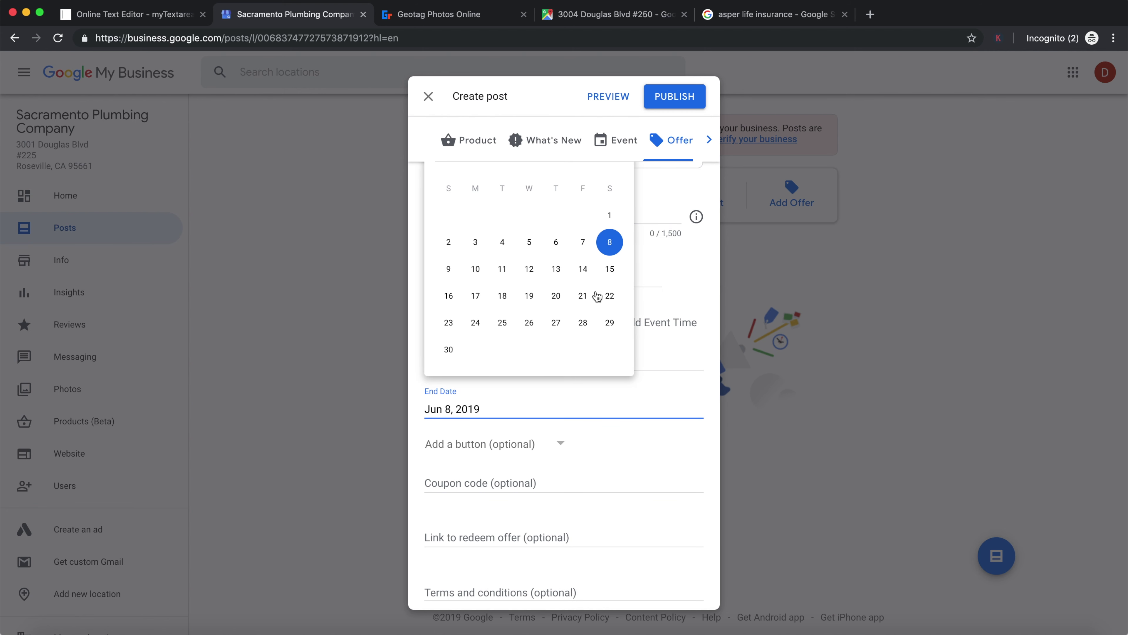
pyautogui.scroll(2, 599, 307)
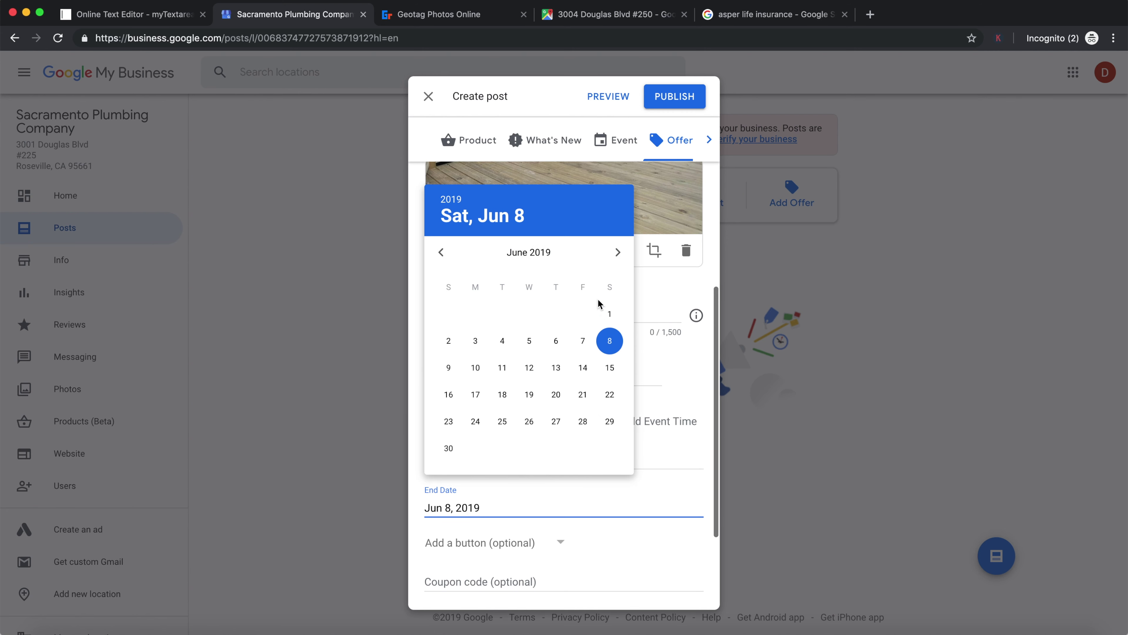
pyautogui.click(617, 252)
pyautogui.click(617, 252)
pyautogui.click(617, 252)
pyautogui.click(617, 252)
pyautogui.click(617, 252)
pyautogui.click(617, 252)
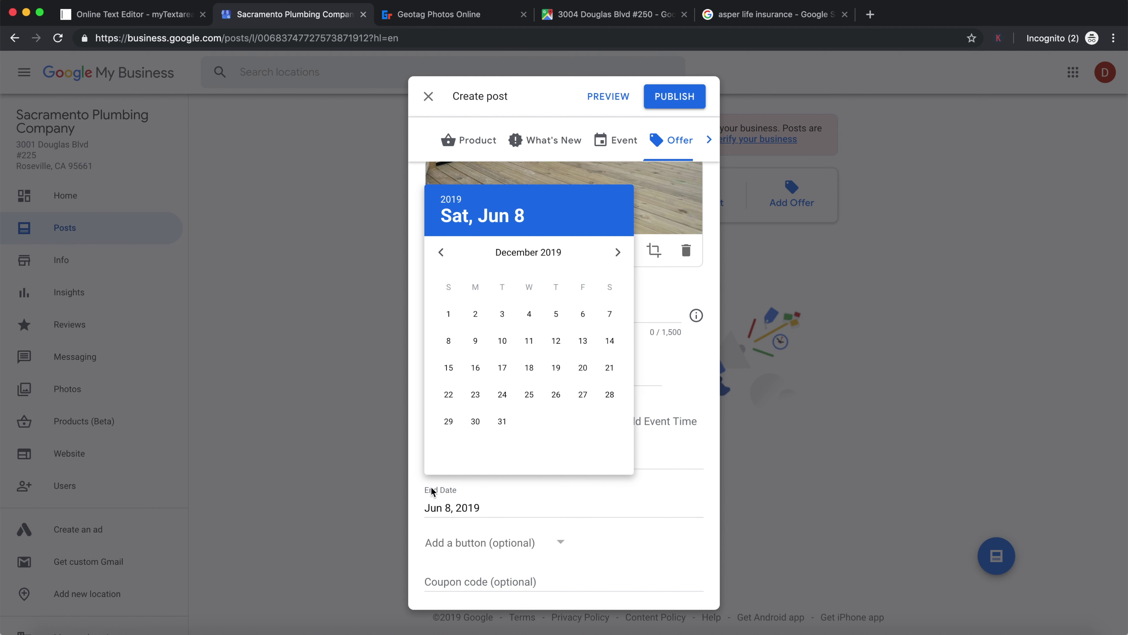
pyautogui.click(502, 421)
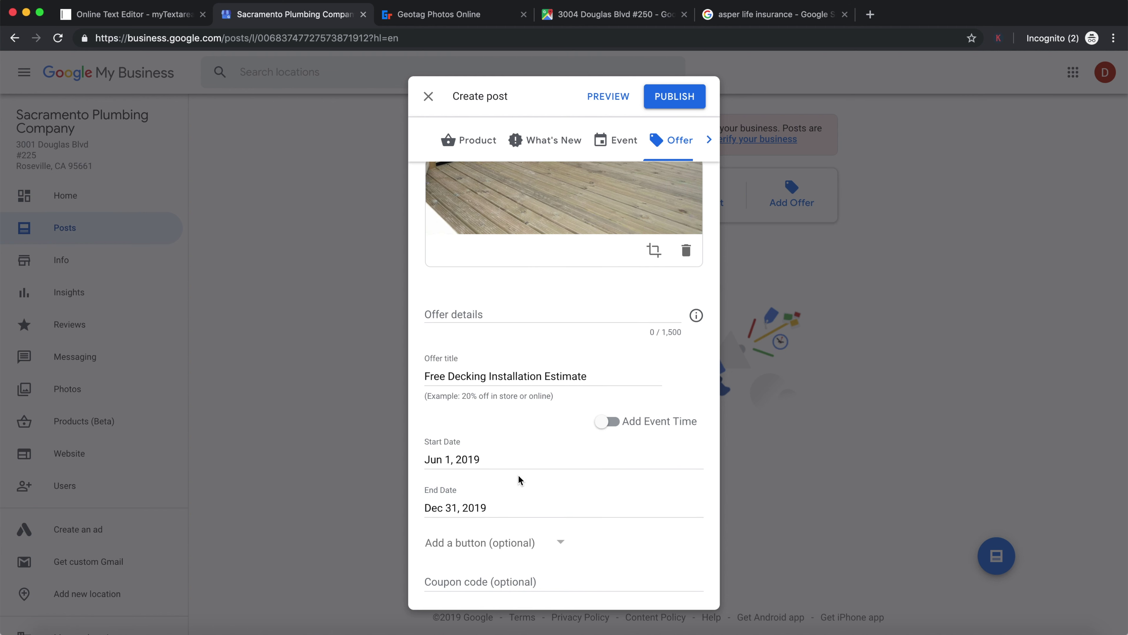
# Add a Book button to the offer post and open its link field for editing
pyautogui.scroll(-2, 519, 477)
pyautogui.click(493, 498)
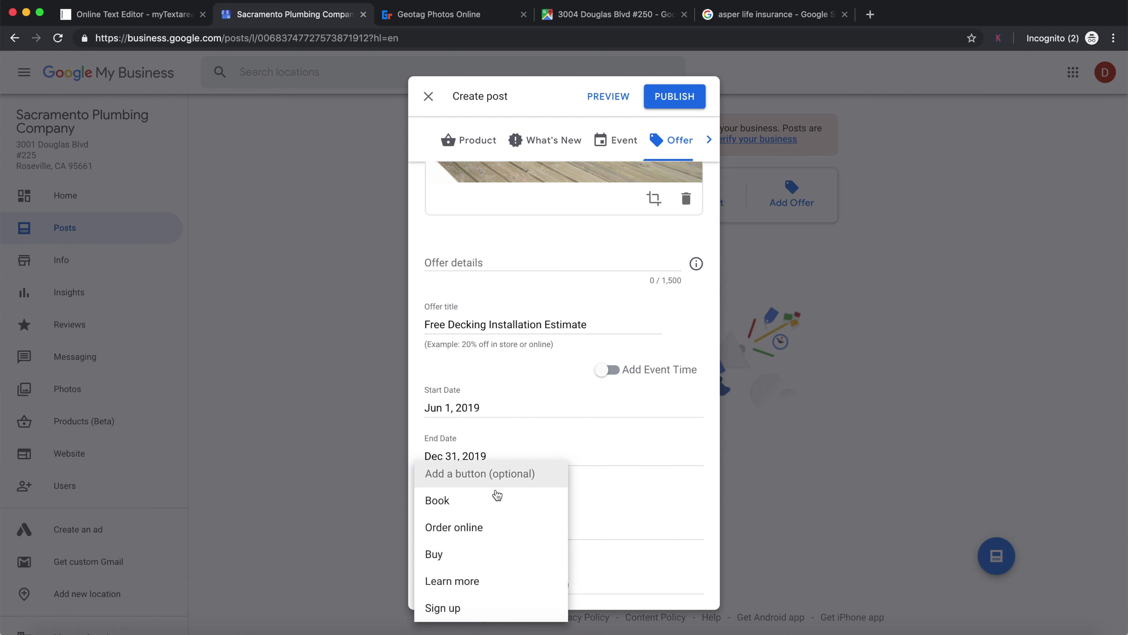
pyautogui.click(476, 505)
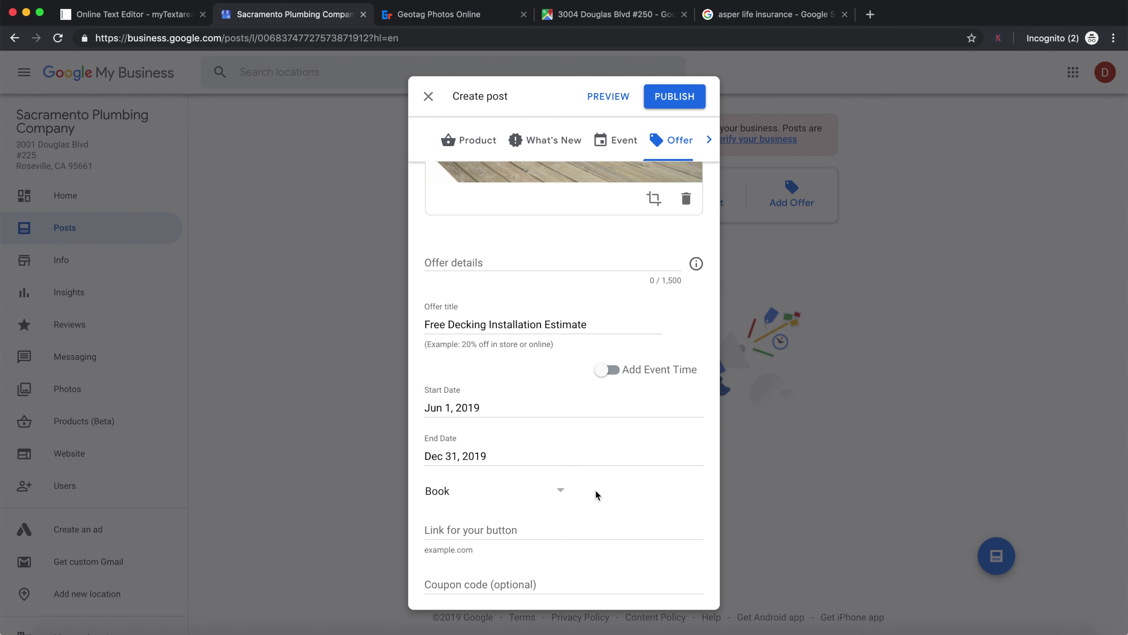
pyautogui.scroll(-2, 578, 490)
pyautogui.click(547, 482)
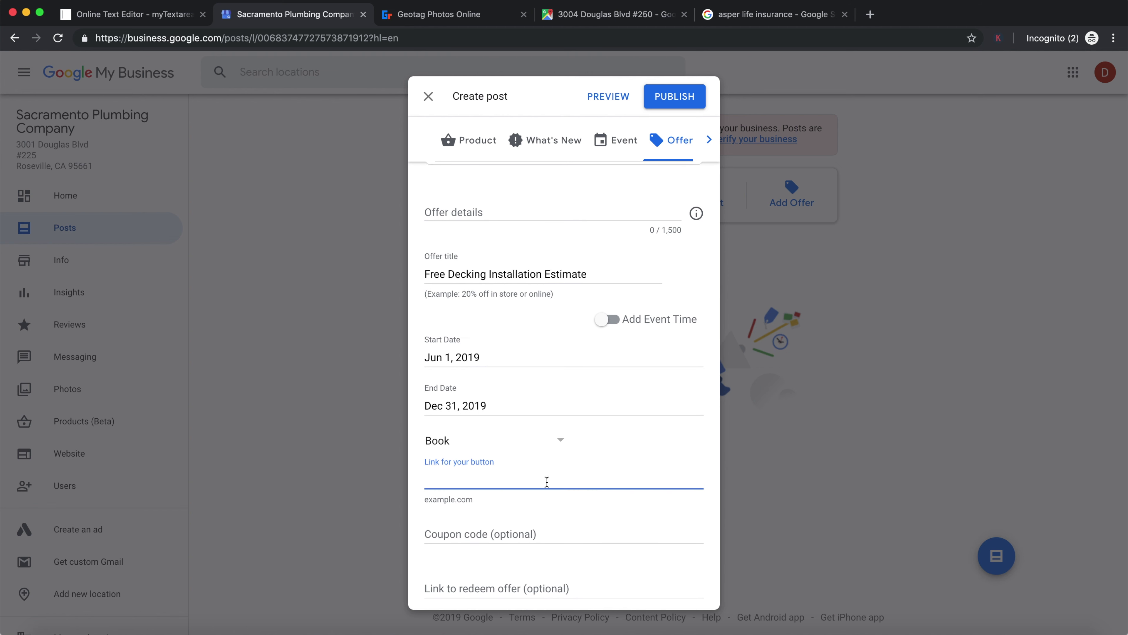
# Review the offer draft from its photo down to the optional coupon, redemption link and terms fields
pyautogui.scroll(-3, 547, 481)
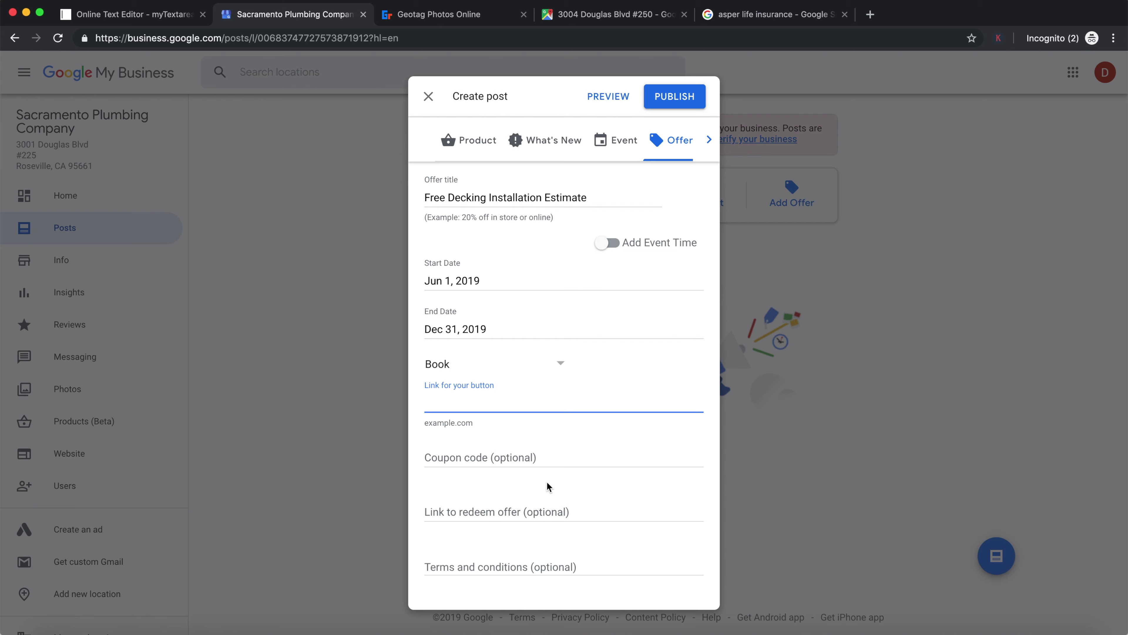
pyautogui.scroll(10, 538, 509)
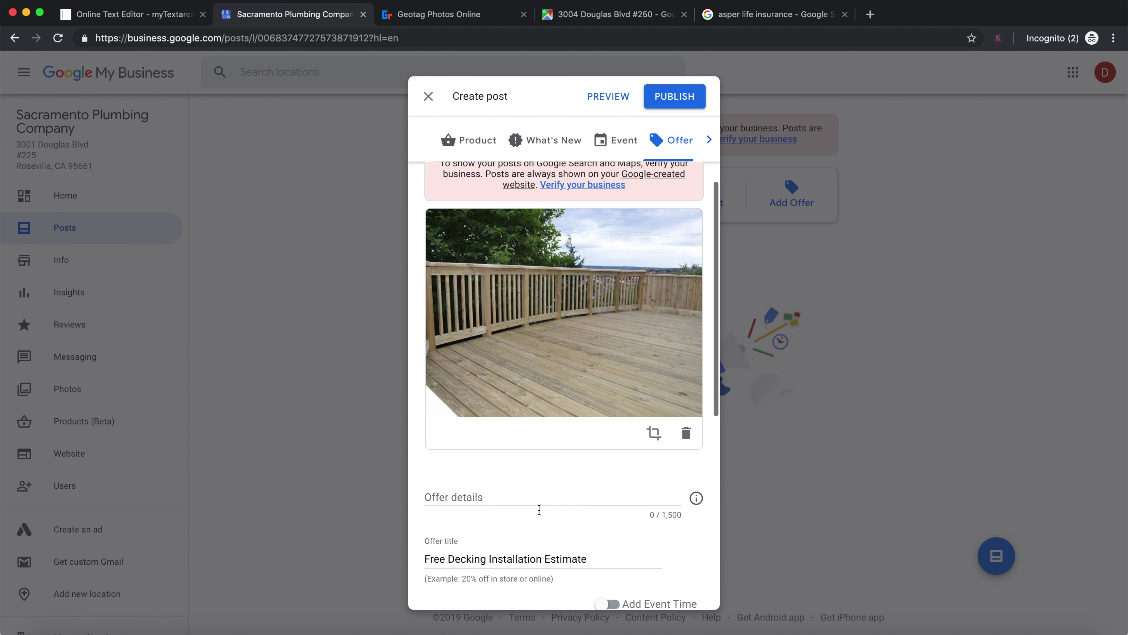
pyautogui.scroll(1, 539, 510)
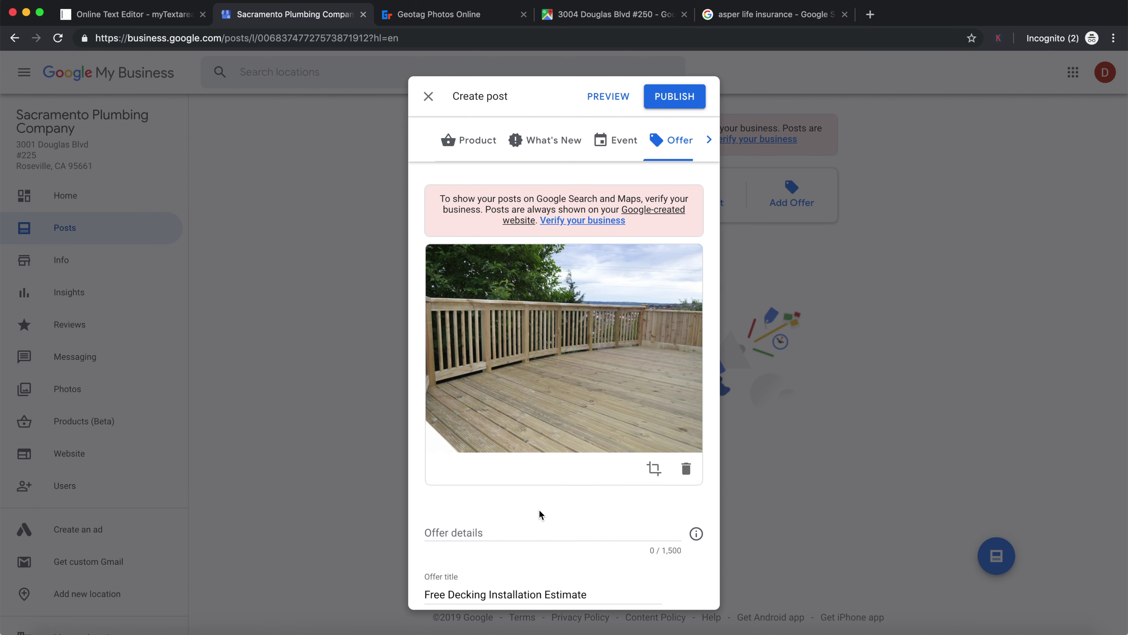
pyautogui.scroll(-8, 530, 409)
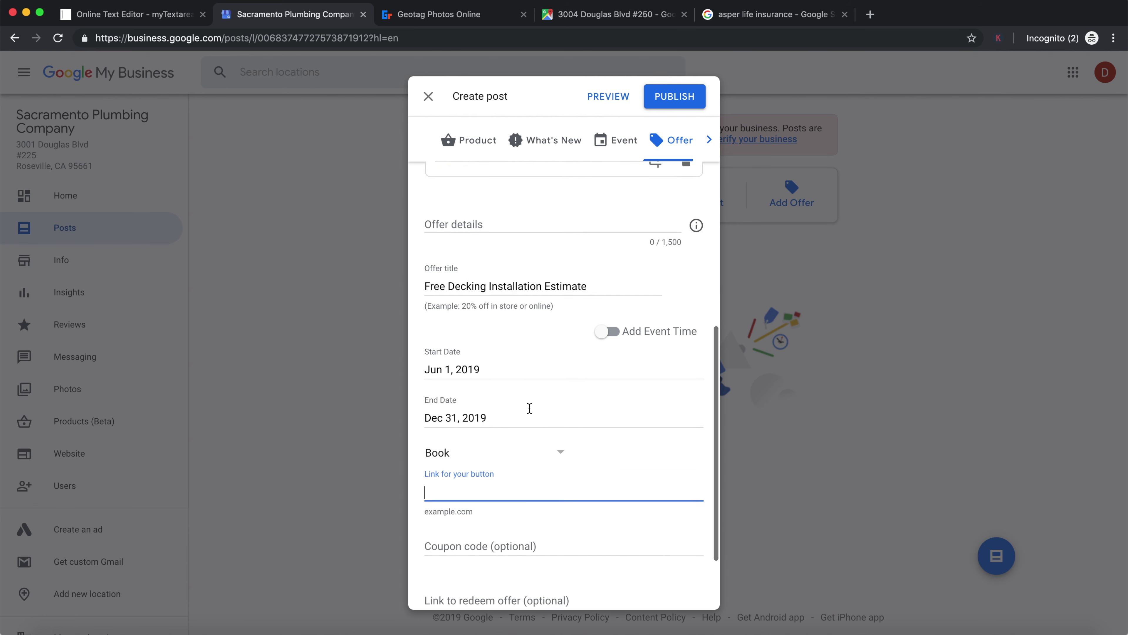
pyautogui.scroll(5, 529, 408)
pyautogui.scroll(-7, 529, 410)
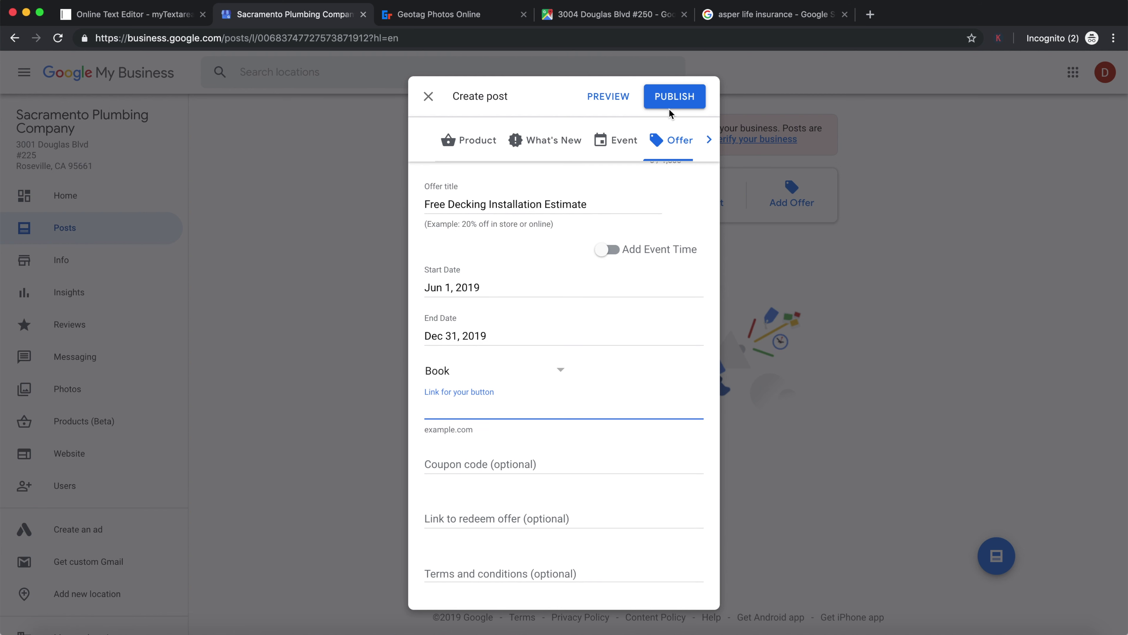
pyautogui.scroll(2, 608, 182)
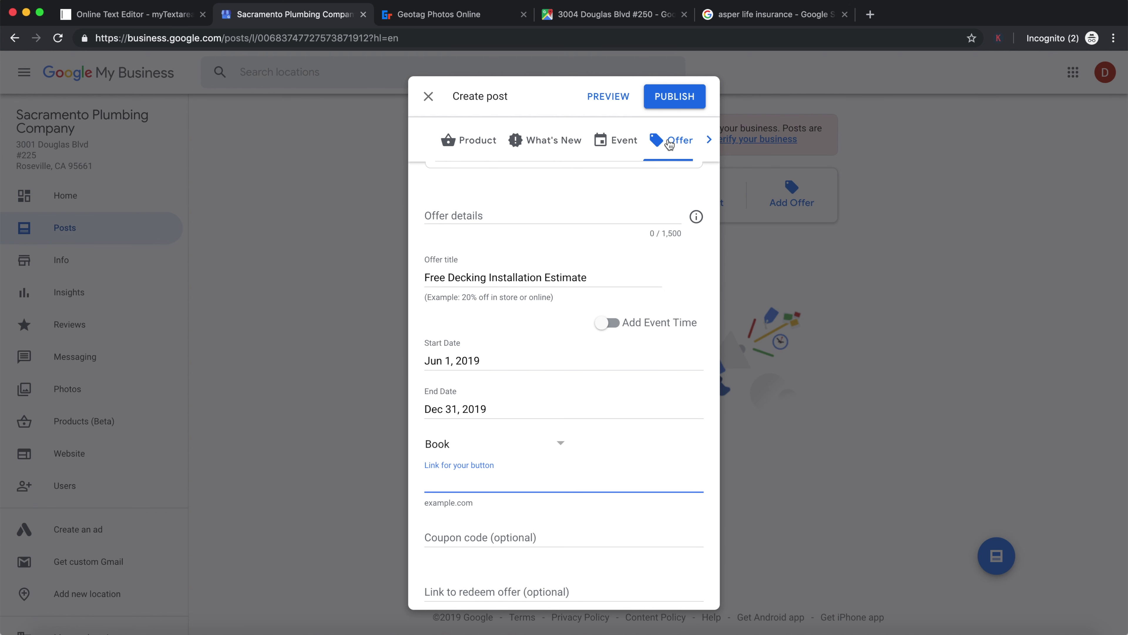
# Compare the What's New, Event and Product post forms, and return to the Offer form to look it over
pyautogui.click(551, 141)
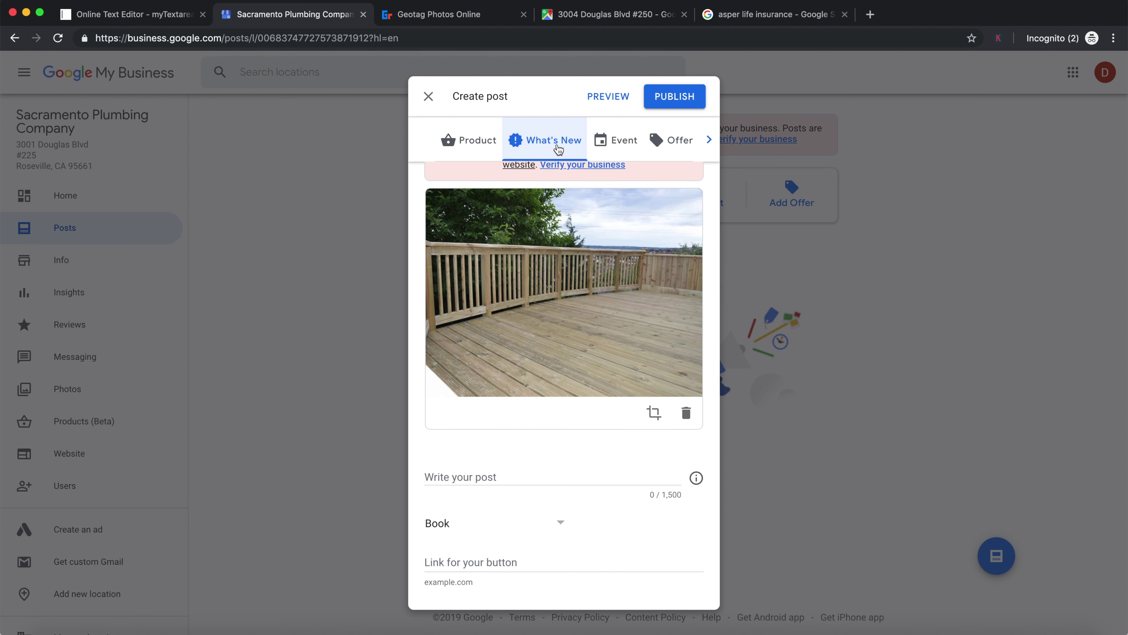
pyautogui.scroll(1, 572, 315)
pyautogui.scroll(1, 572, 314)
pyautogui.scroll(-2, 572, 315)
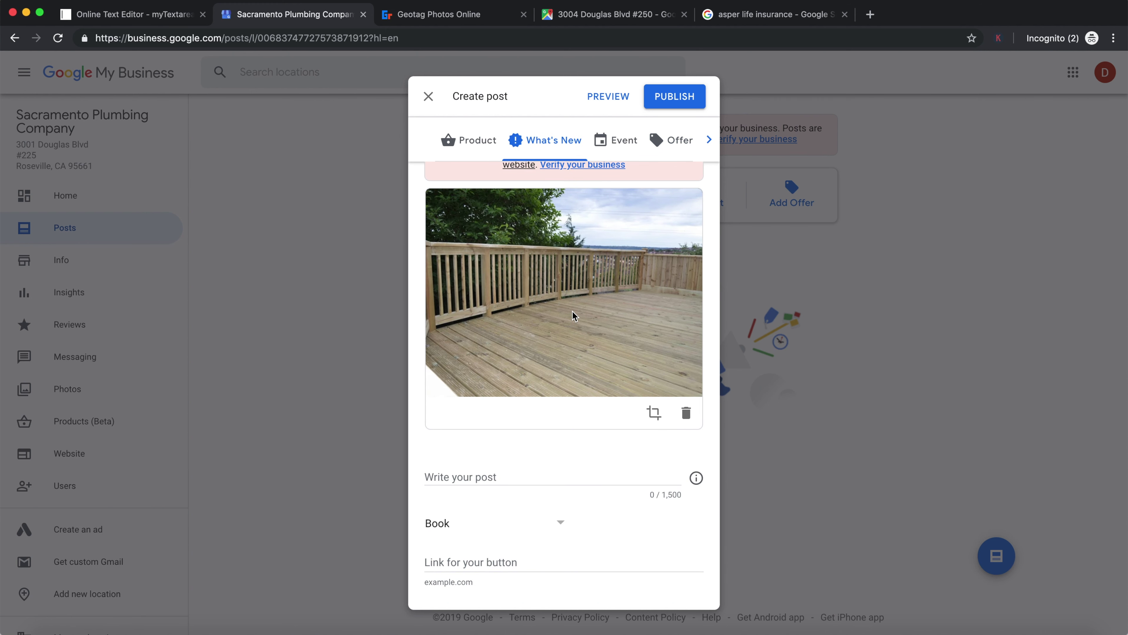
pyautogui.click(622, 140)
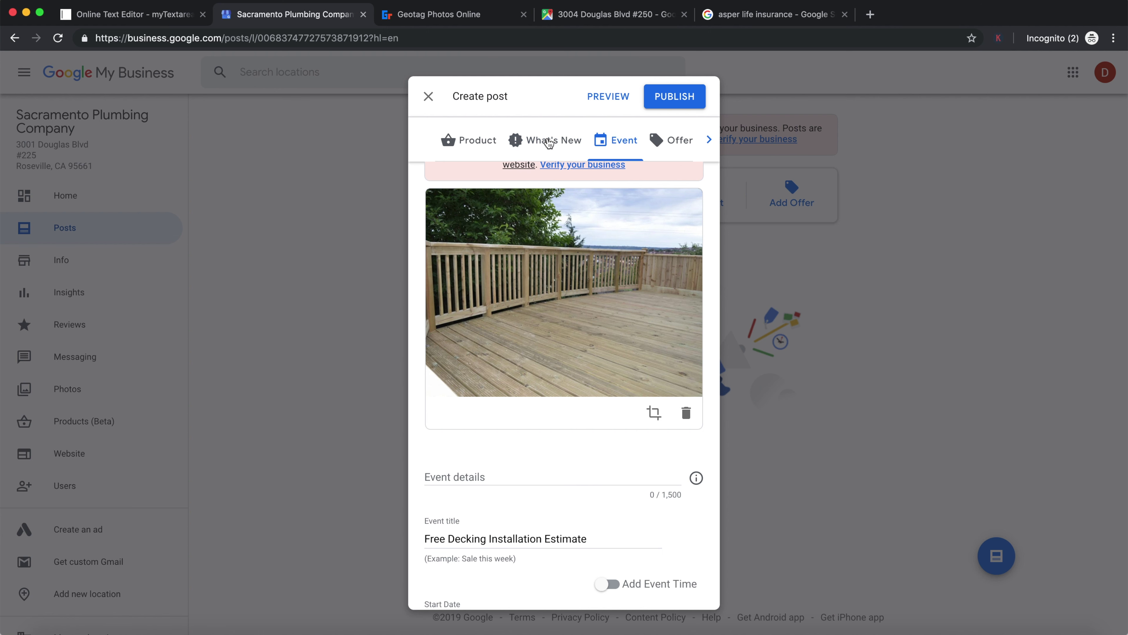
pyautogui.click(469, 148)
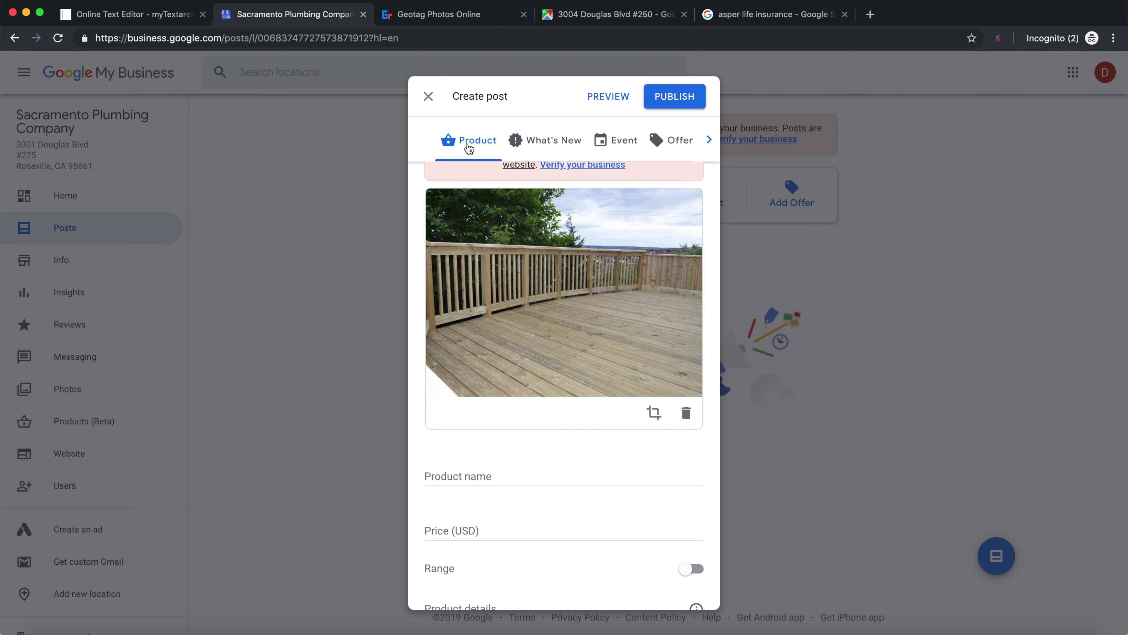
pyautogui.click(642, 145)
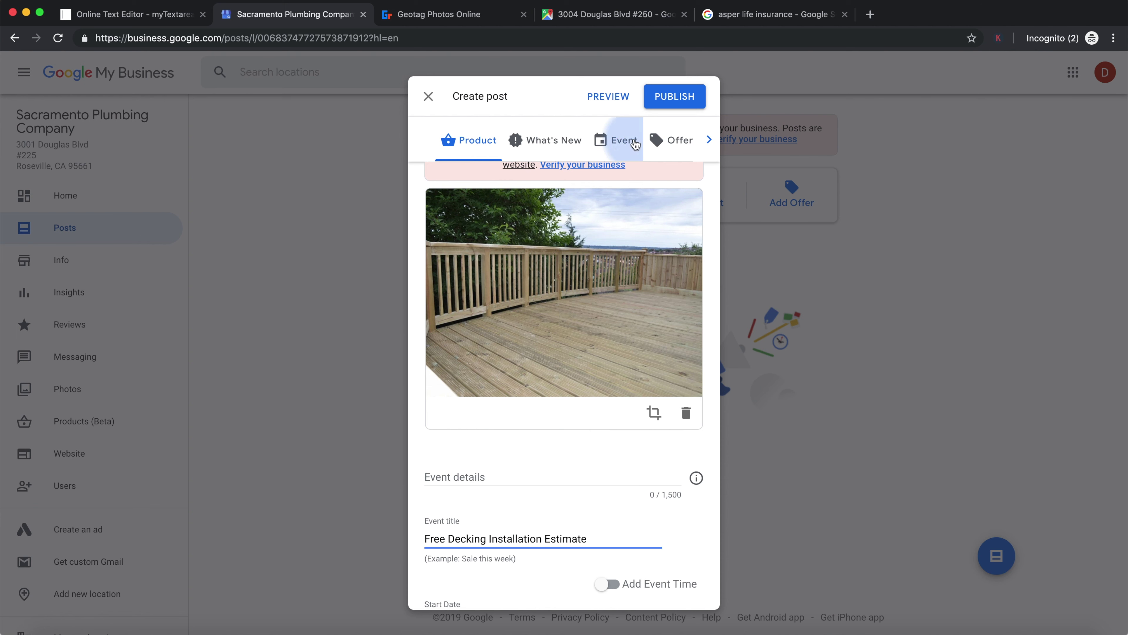
pyautogui.click(671, 145)
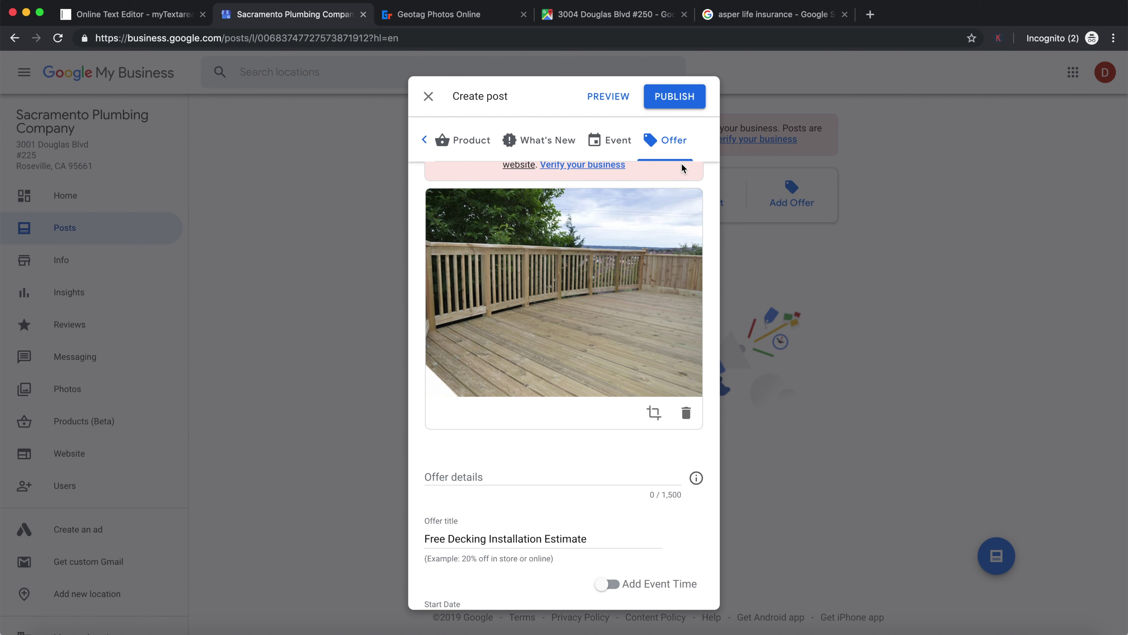
pyautogui.scroll(-5, 682, 168)
pyautogui.scroll(7, 682, 168)
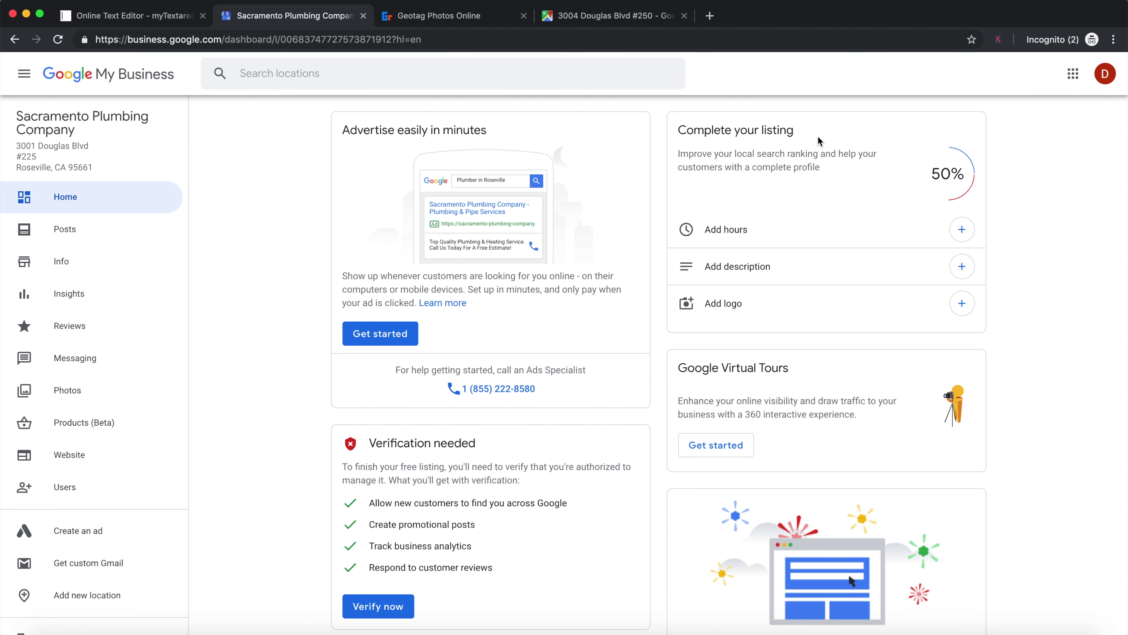
# Search Google for "asper life insurance" in a new browser tab
pyautogui.click(710, 16)
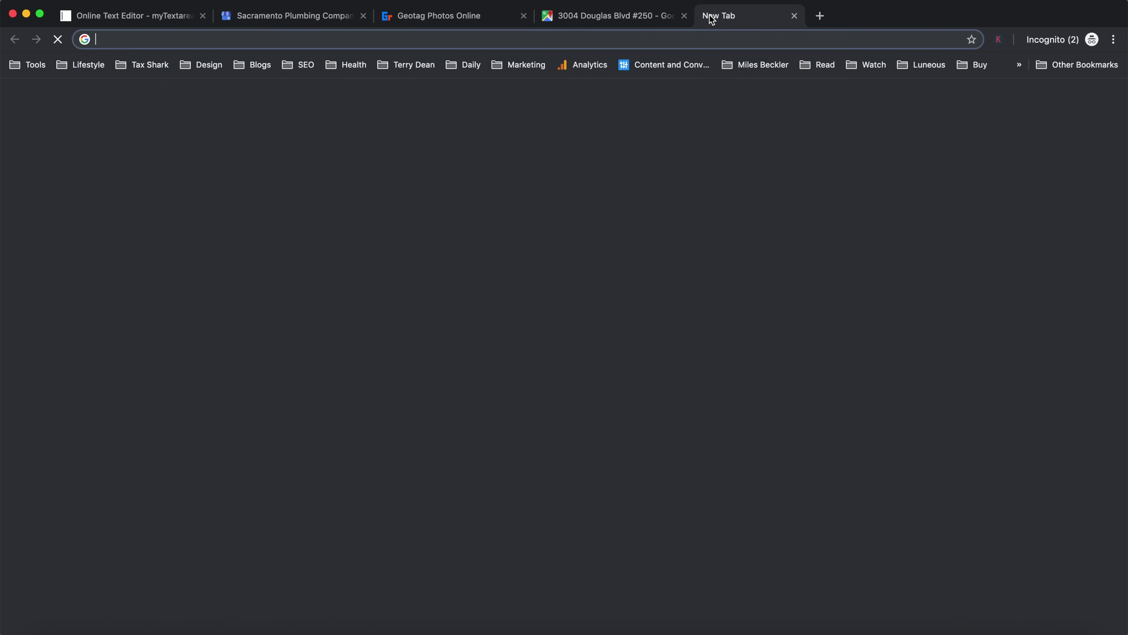
pyautogui.write('asper life sinr')
pyautogui.press('BackSpace')
pyautogui.press('BackSpace')
pyautogui.press('BackSpace')
pyautogui.press('BackSpace')
pyautogui.write('insurance')
pyautogui.press('Return')
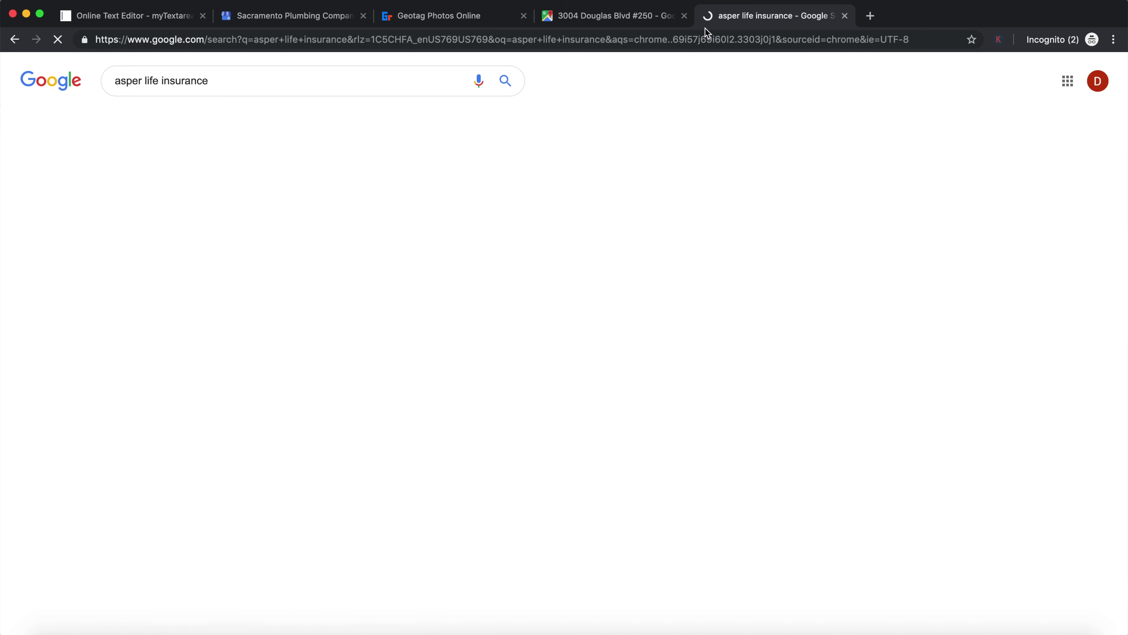
# Examine the Questions & answers section of the Asper Life Insurance listing, opening its question form and cancelling it
pyautogui.scroll(-1, 577, 188)
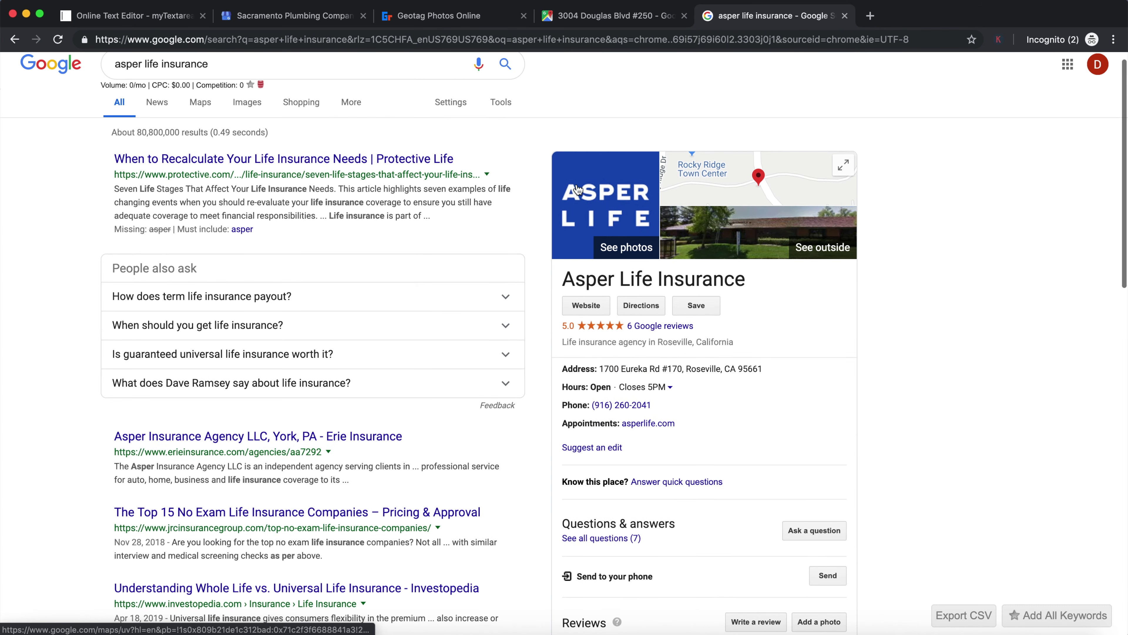
pyautogui.scroll(-3, 605, 546)
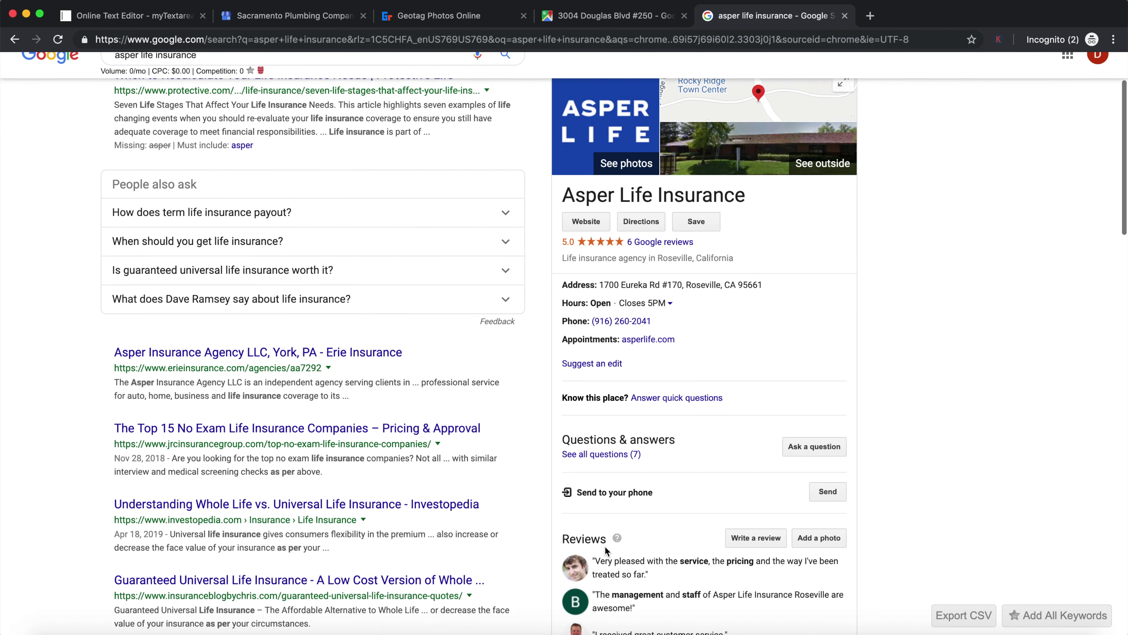
pyautogui.moveTo(562, 424); pyautogui.dragTo(678, 423)
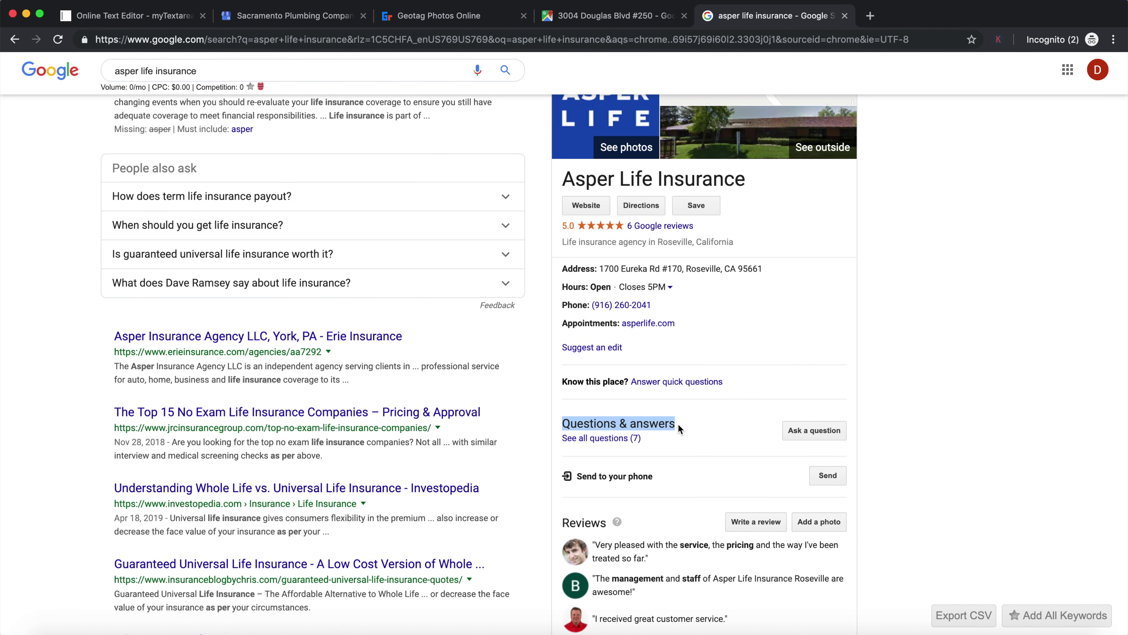
pyautogui.click(678, 423)
pyautogui.scroll(-1, 678, 423)
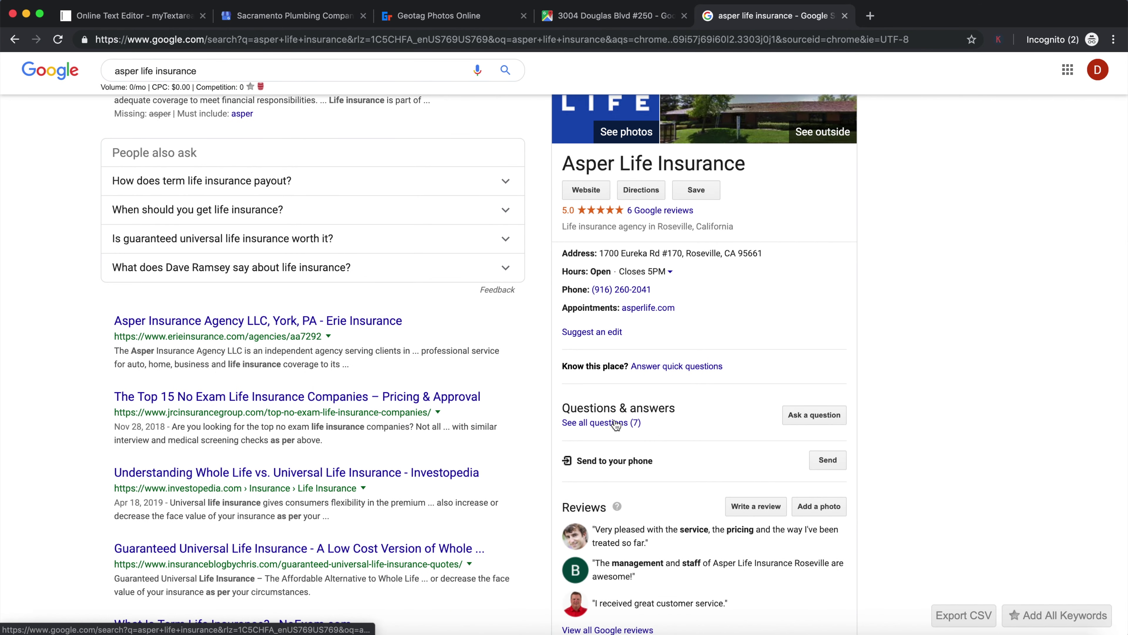
pyautogui.click(801, 418)
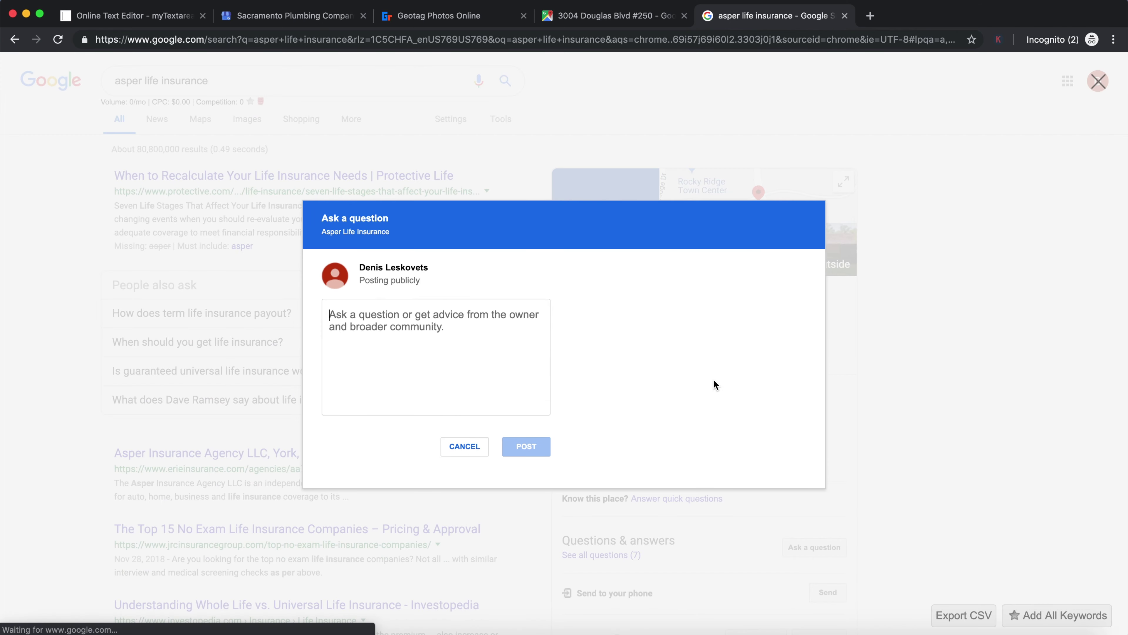
pyautogui.click(457, 449)
pyautogui.scroll(-3, 663, 471)
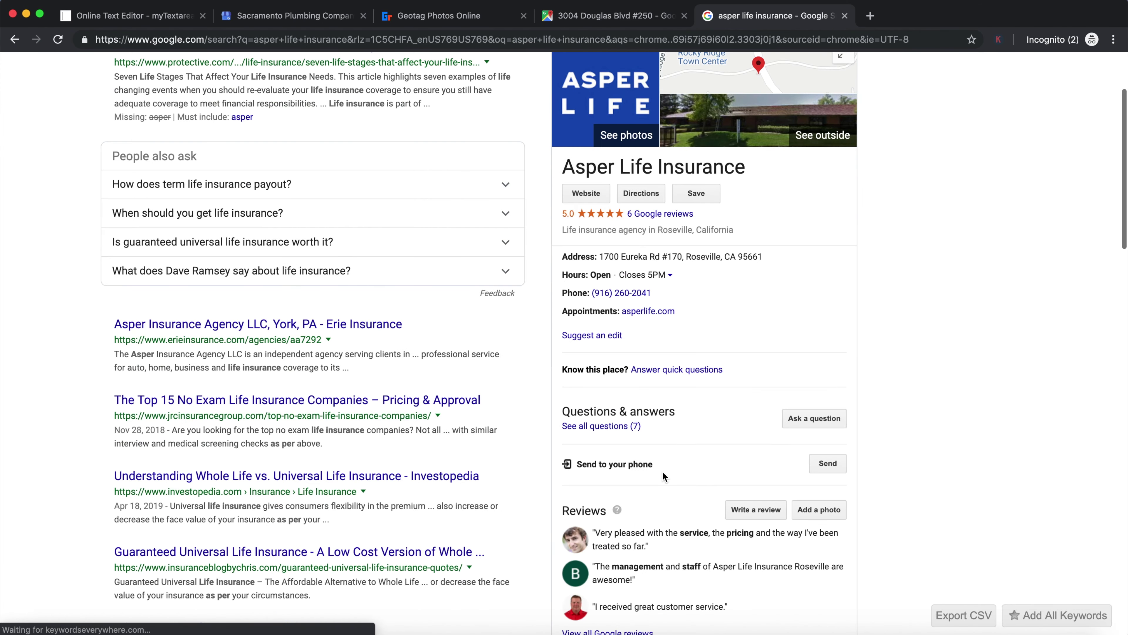
# Open all questions for Asper Life Insurance and read the city-specific questions with the owner's answers
pyautogui.click(628, 421)
pyautogui.scroll(-6, 648, 379)
pyautogui.scroll(3, 648, 379)
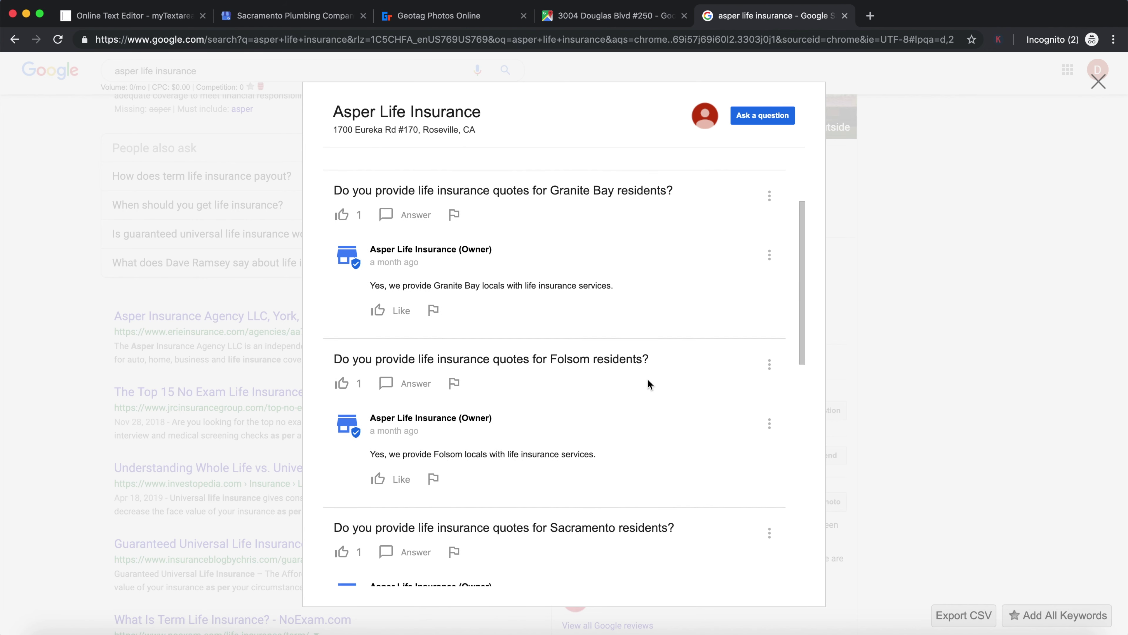
pyautogui.scroll(3, 648, 379)
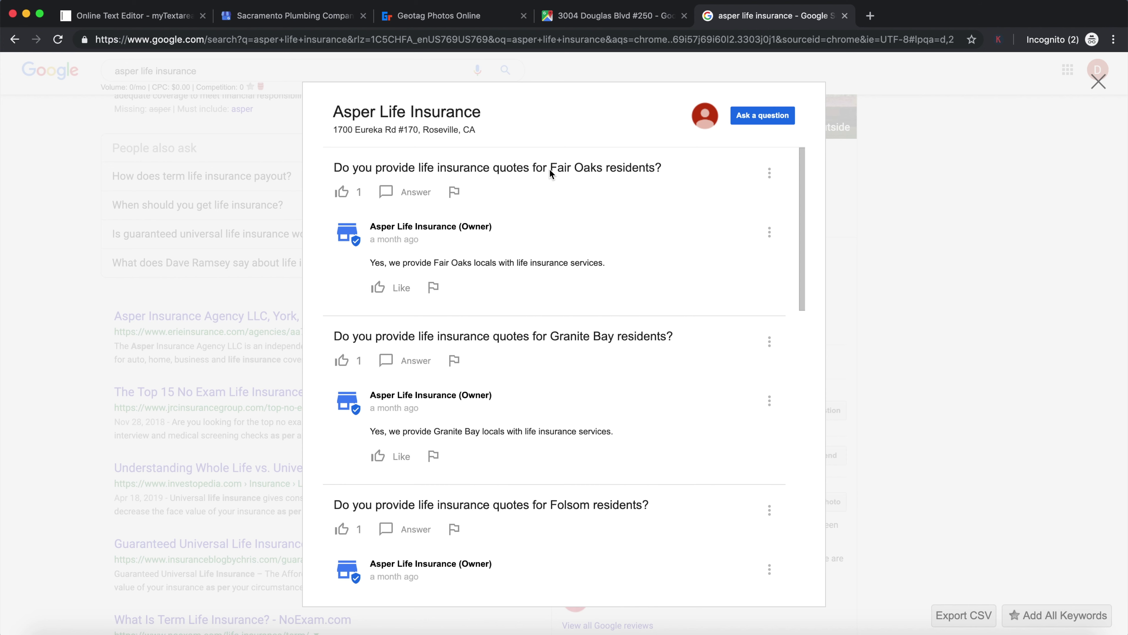
pyautogui.scroll(-3, 599, 175)
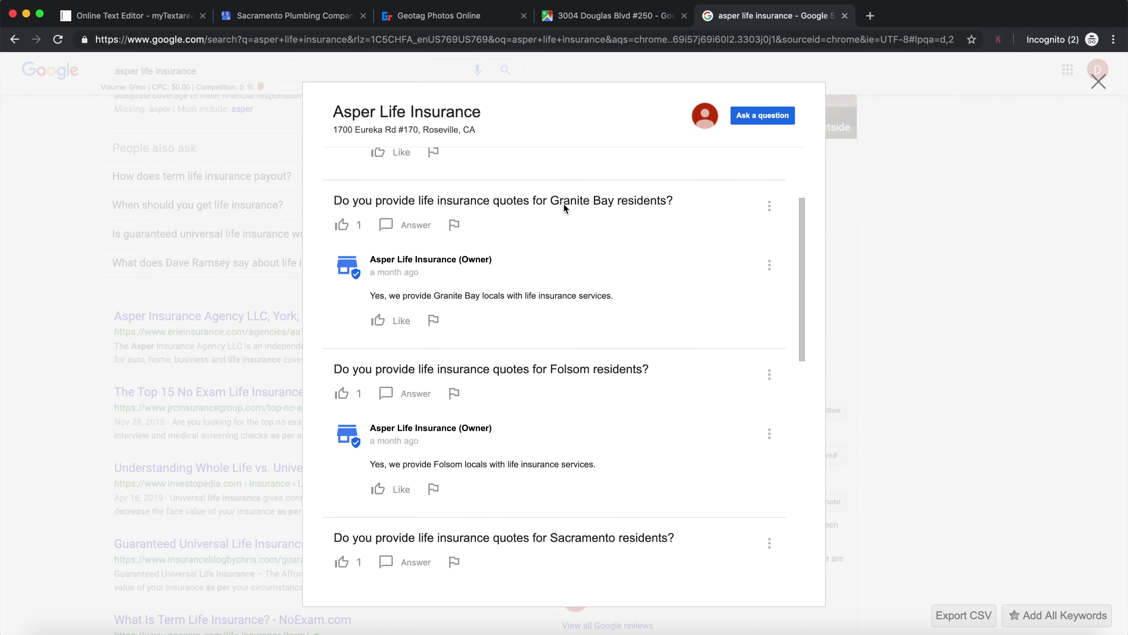
pyautogui.scroll(-2, 533, 267)
pyautogui.scroll(-1, 577, 271)
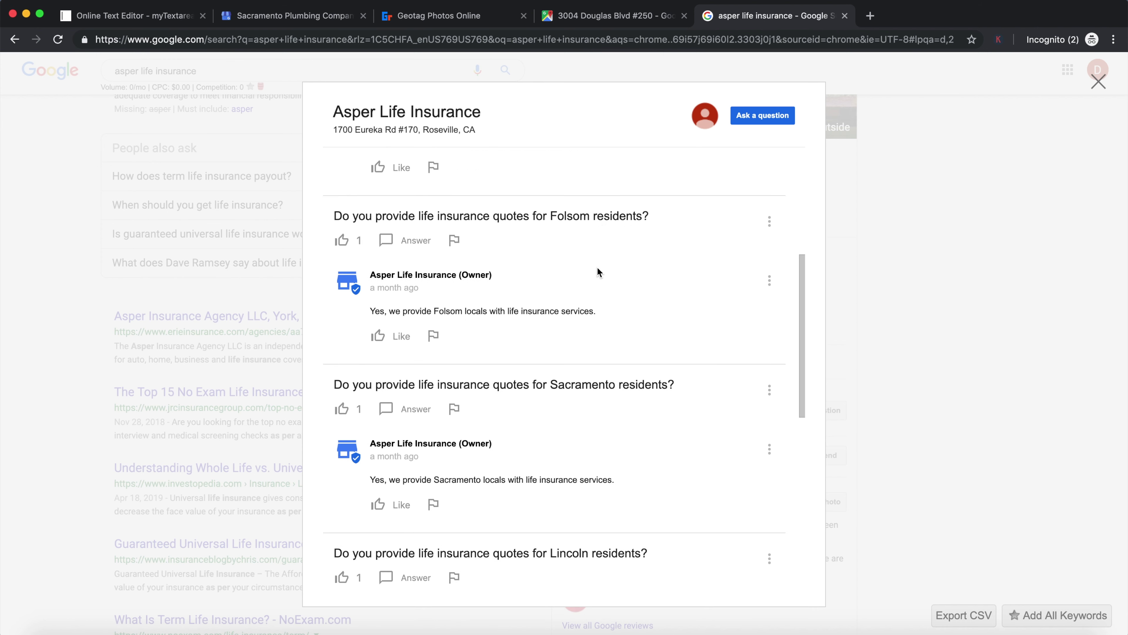
pyautogui.scroll(-1, 608, 311)
pyautogui.scroll(-3, 610, 331)
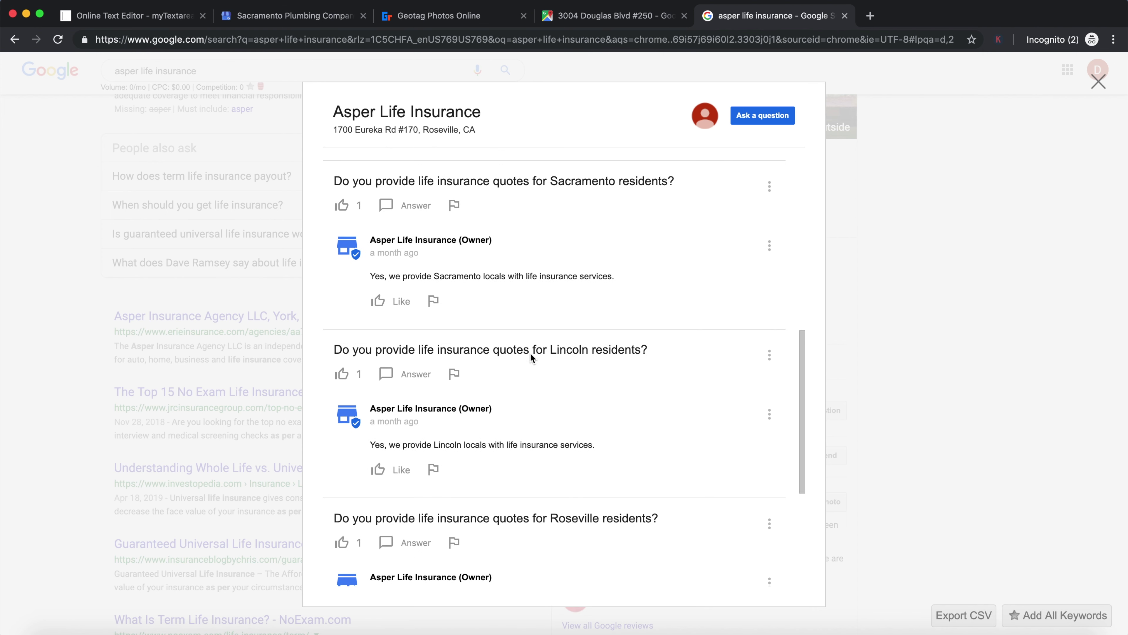
pyautogui.scroll(-1, 552, 352)
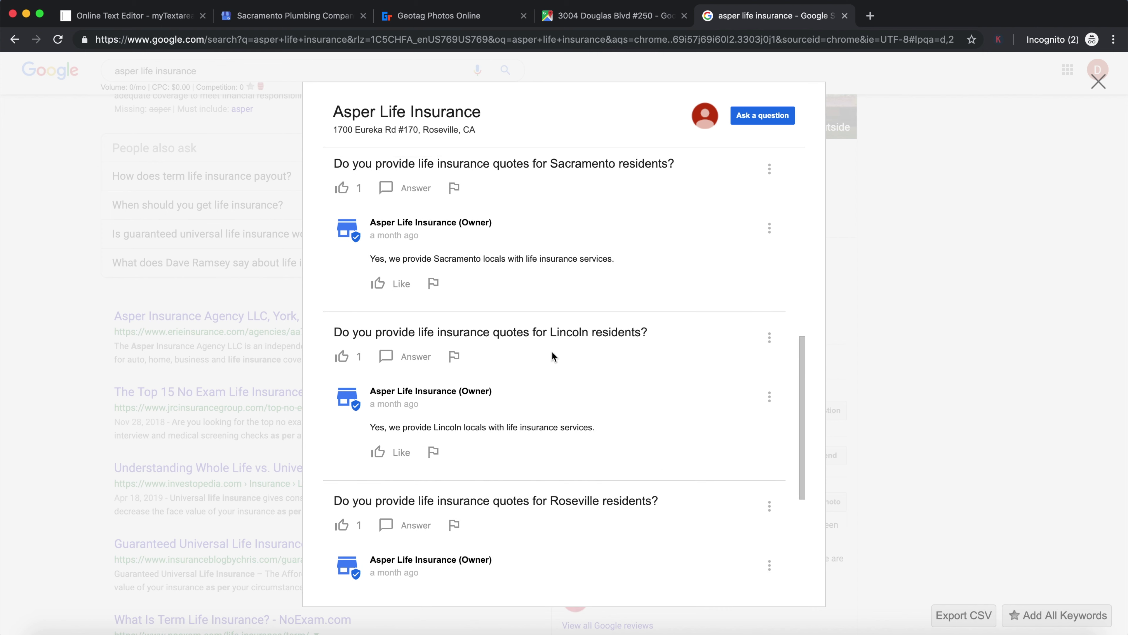
pyautogui.scroll(-4, 608, 334)
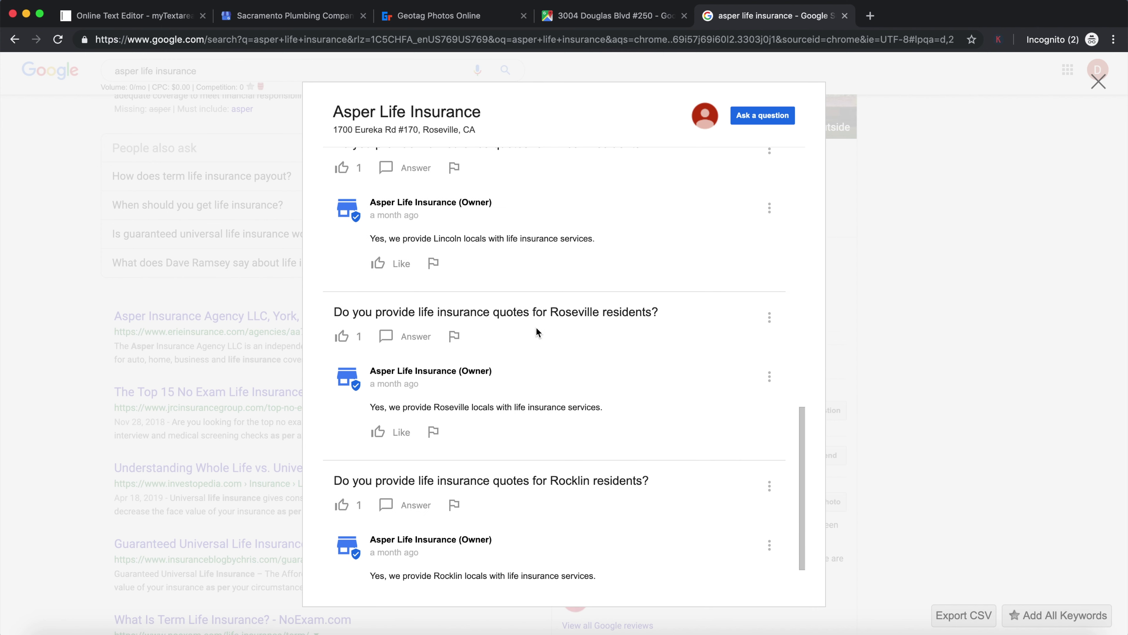
# Review the Folsom, Sacramento, Lincoln, Roseville and Rocklin questions and the owner's answers once more
pyautogui.scroll(8, 555, 316)
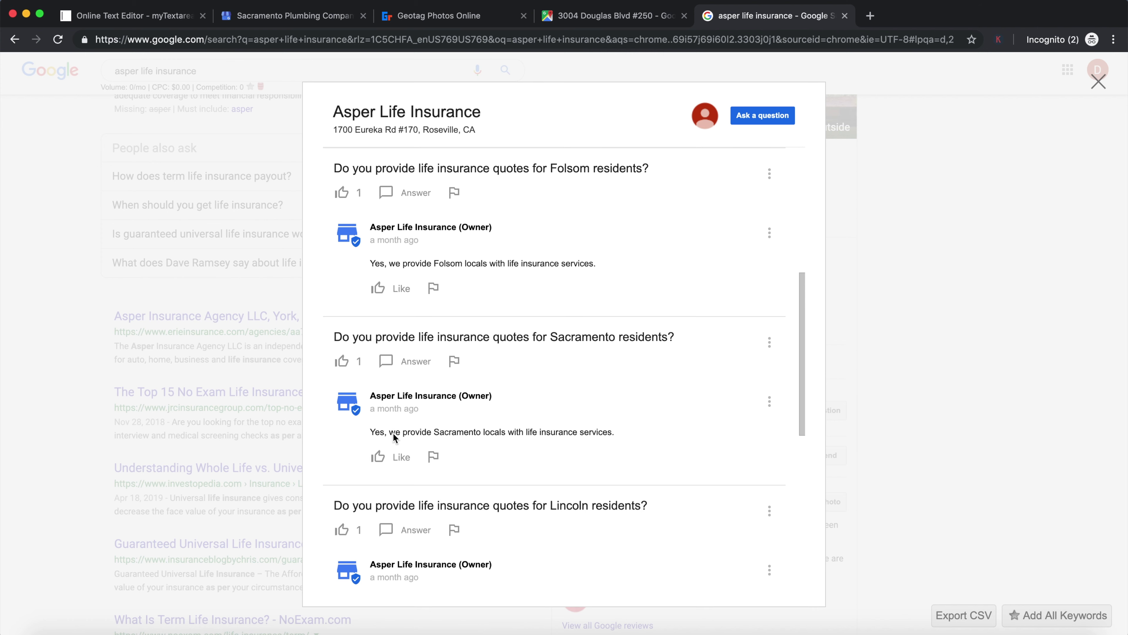
pyautogui.scroll(-1, 510, 453)
pyautogui.scroll(-10, 510, 449)
pyautogui.scroll(18, 509, 450)
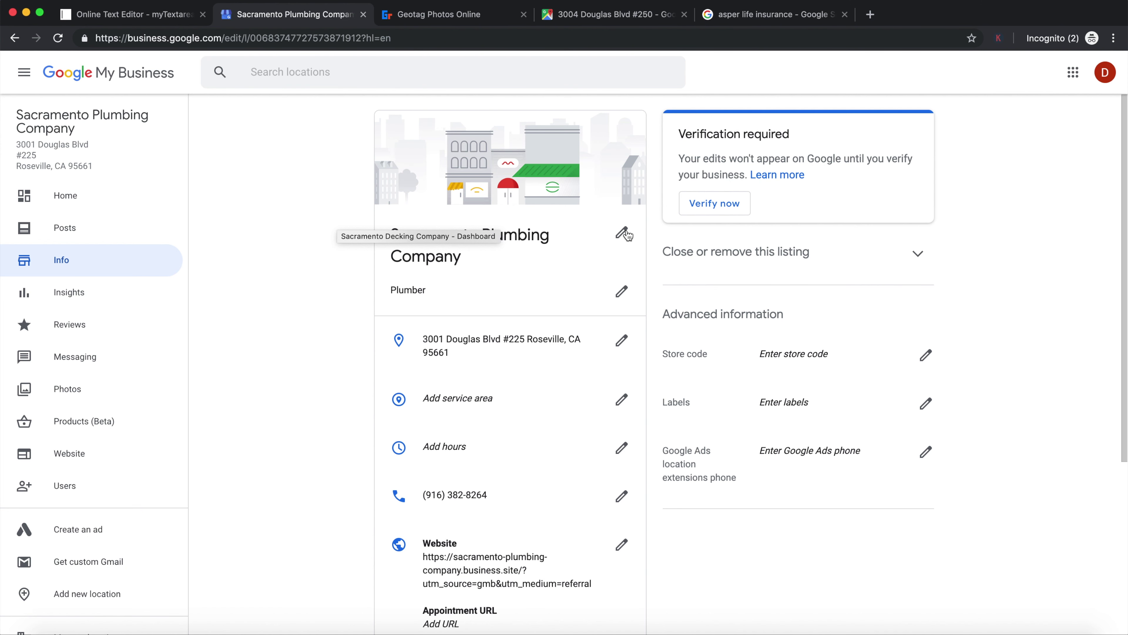
# Open the business name of Sacramento Plumbing Company for editing and replace it with "Casper"
pyautogui.click(622, 232)
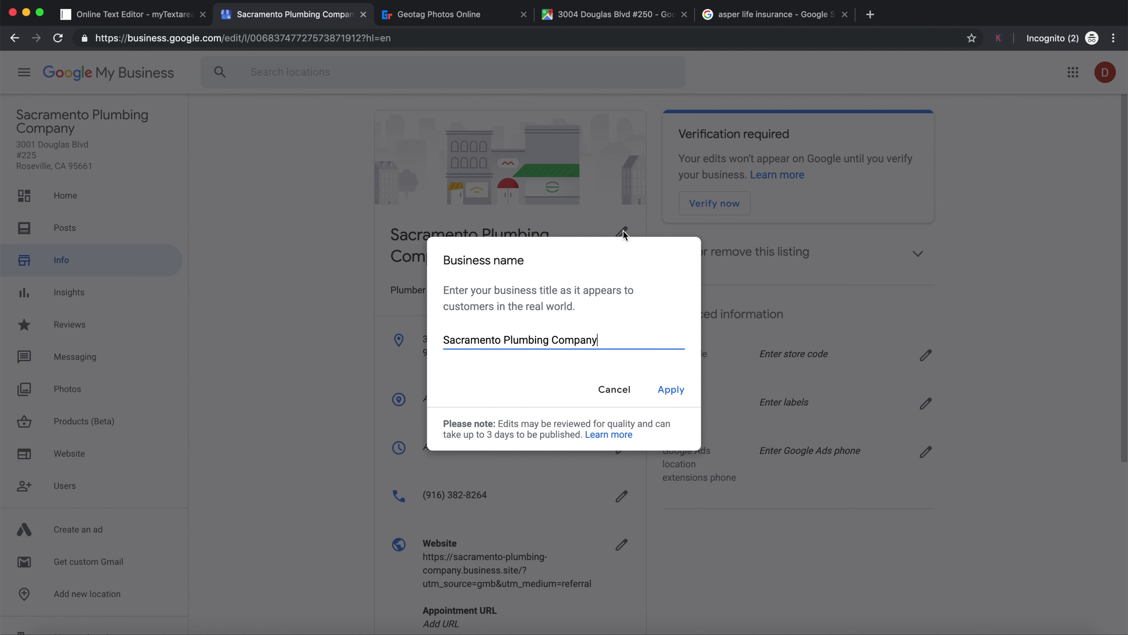
pyautogui.tripleClick(592, 339)
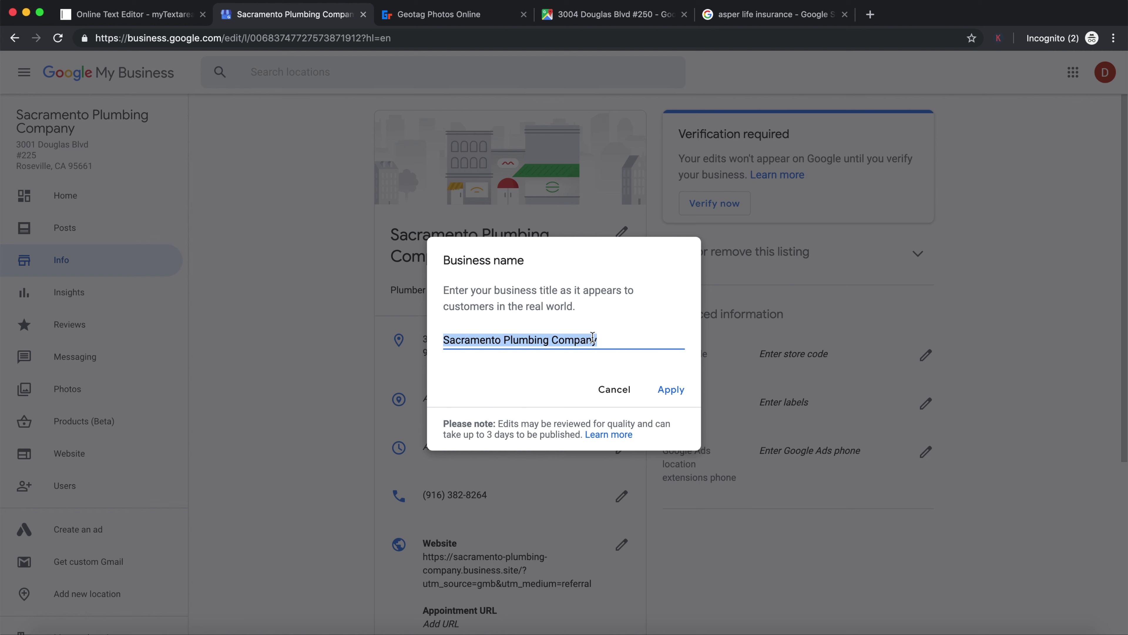
pyautogui.write('Casper')
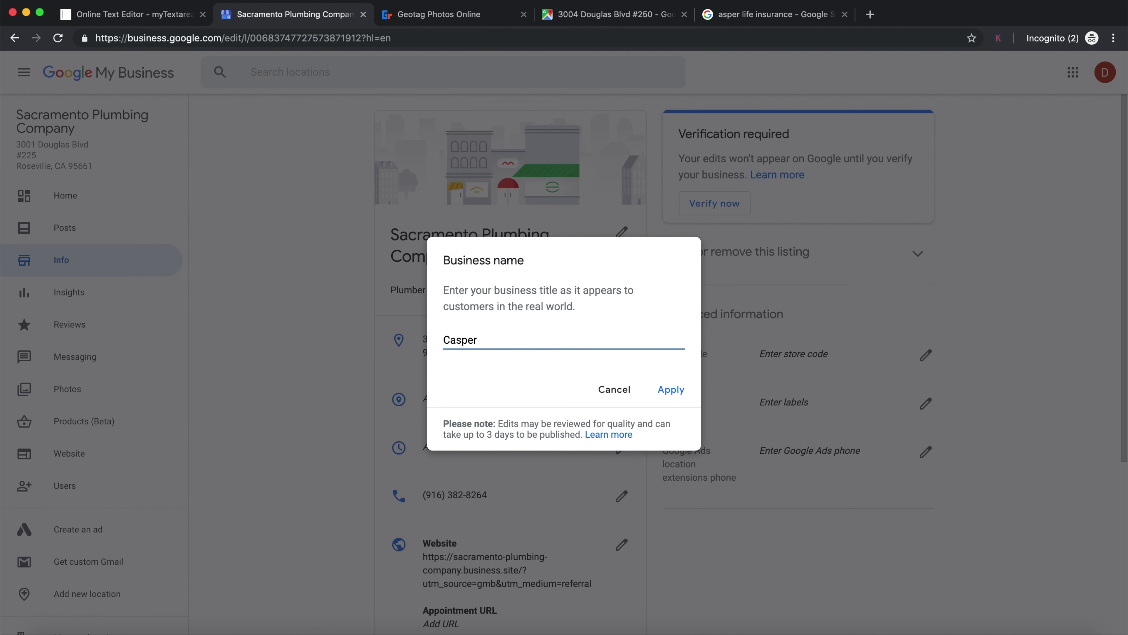
# Append "- Sacramento Plumber, Bay Area Plumber," to the business name and delete the keywords after the dash
pyautogui.write('- Sacramento Plumber, Bay Area Plumber,')
pyautogui.press('BackSpace')
pyautogui.press('BackSpace')
pyautogui.press('BackSpace')
pyautogui.press('BackSpace')
pyautogui.press('BackSpace')
pyautogui.press('BackSpace')
pyautogui.press('BackSpace')
pyautogui.press('BackSpace')
pyautogui.press('BackSpace')
pyautogui.press('BackSpace')
pyautogui.press('BackSpace')
pyautogui.press('BackSpace')
pyautogui.press('BackSpace')
pyautogui.press('BackSpace')
pyautogui.press('BackSpace')
pyautogui.press('BackSpace')
pyautogui.press('BackSpace')
pyautogui.press('BackSpace')
pyautogui.press('BackSpace')
pyautogui.press('BackSpace')
pyautogui.press('BackSpace')
pyautogui.press('BackSpace')
pyautogui.press('BackSpace')
pyautogui.press('BackSpace')
pyautogui.press('BackSpace')
pyautogui.press('BackSpace')
pyautogui.press('BackSpace')
pyautogui.press('BackSpace')
pyautogui.press('BackSpace')
pyautogui.press('BackSpace')
pyautogui.press('BackSpace')
pyautogui.press('BackSpace')
pyautogui.press('BackSpace')
pyautogui.press('BackSpace')
pyautogui.press('BackSpace')
pyautogui.press('BackSpace')
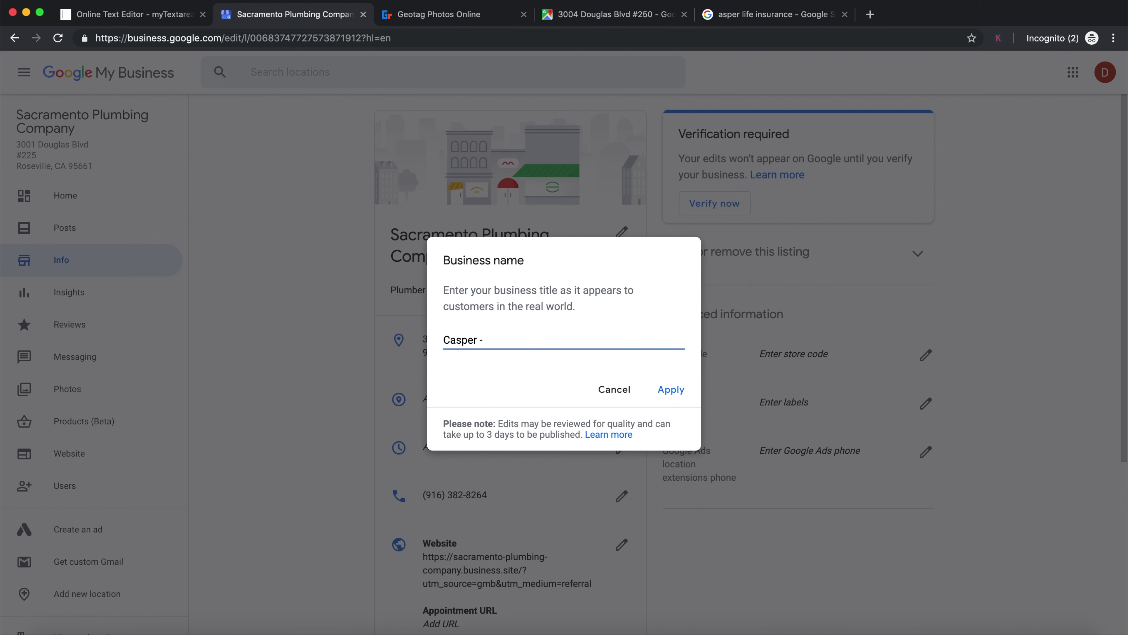